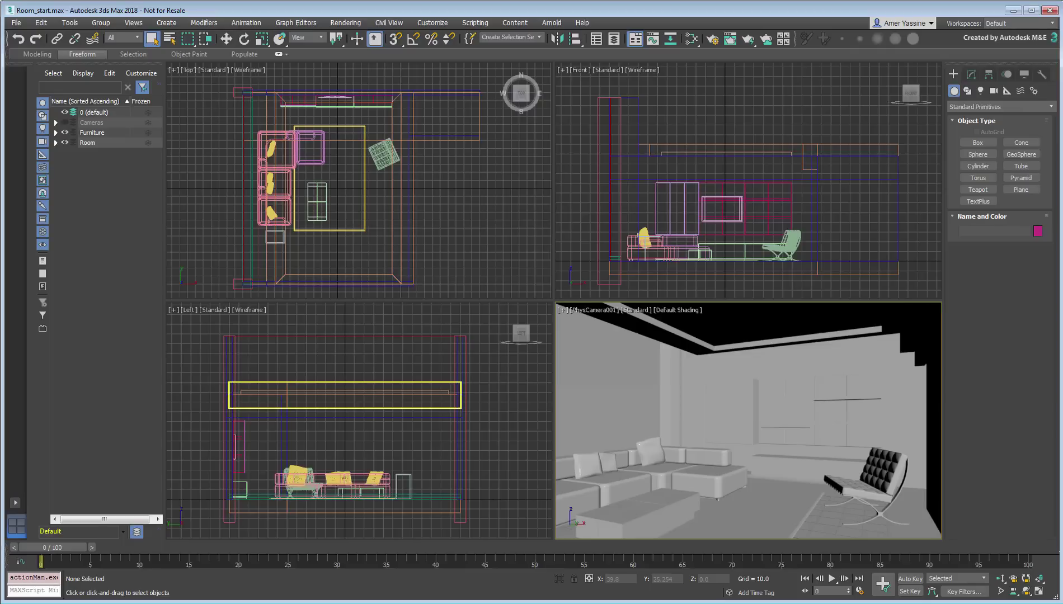
Step: Inspect the Glazing material in the Slate editor, then test-render the camera view, which renders very dark
left_click(712, 39)
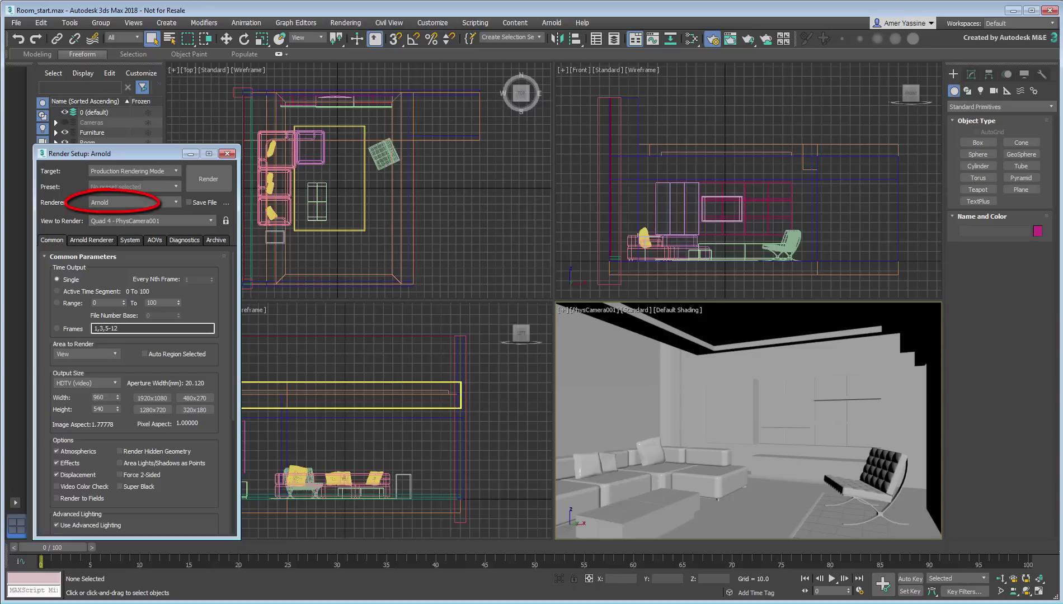
left_click(694, 39)
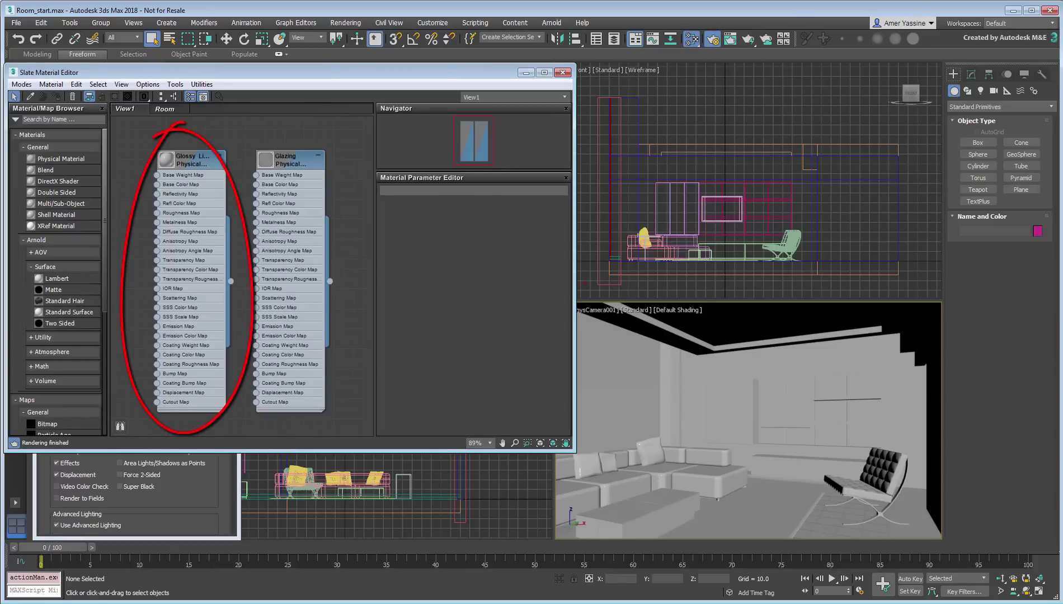
left_click(673, 378)
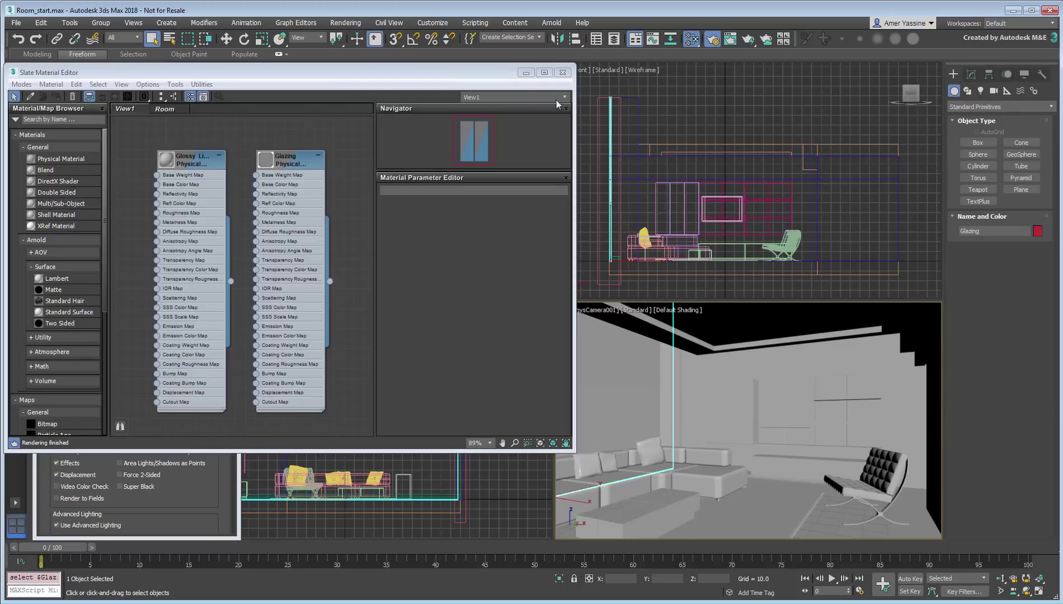
left_click(561, 75)
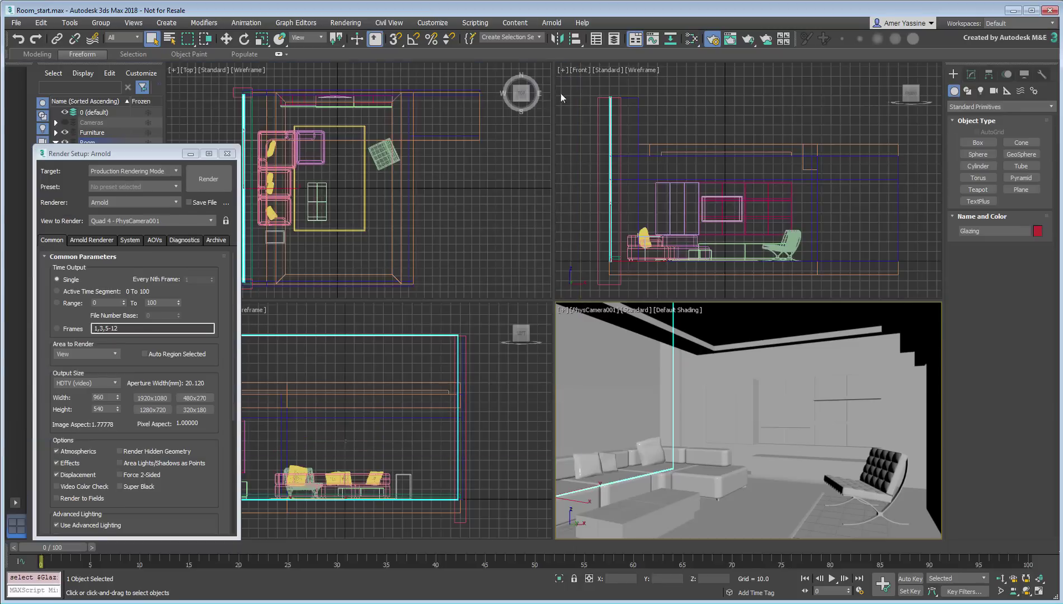
left_click(747, 39)
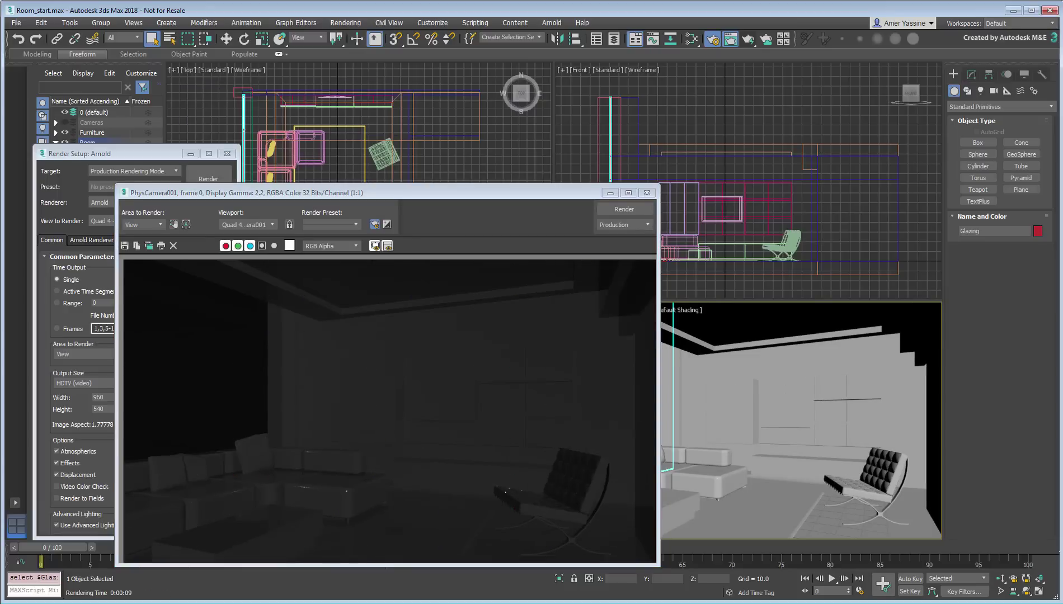
left_click(647, 192)
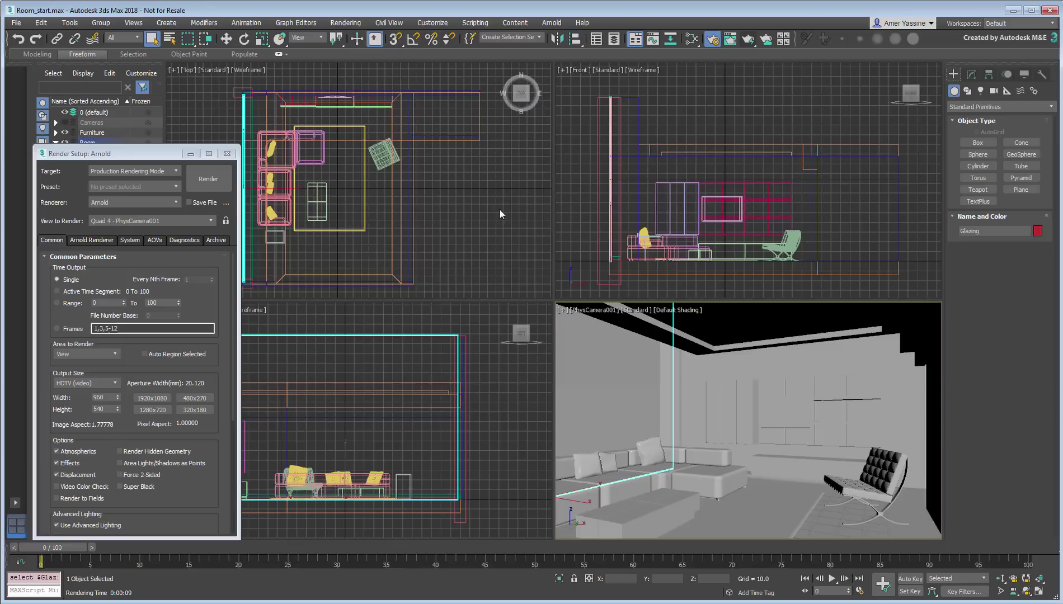
Step: Place a Sun Positioner daylight system left of the room in the Top view
left_click(227, 153)
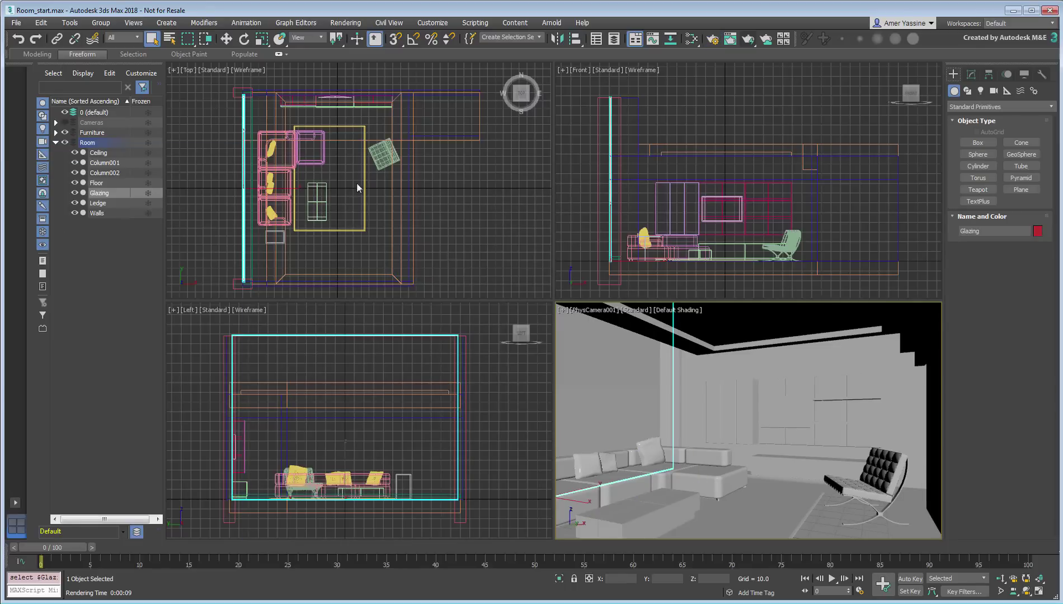
scroll(381, 210, "down", 4)
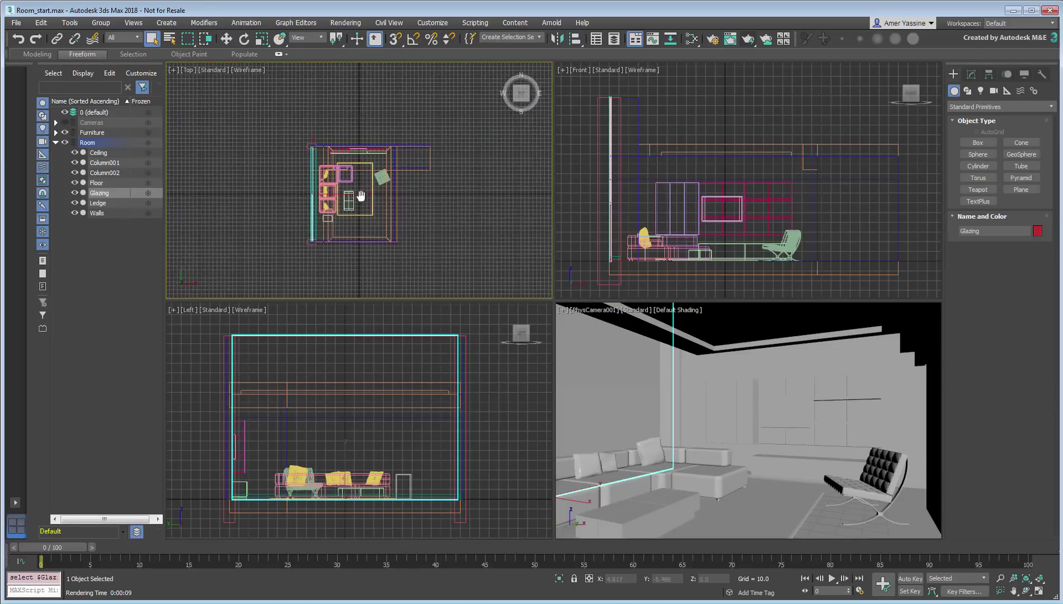
left_click(982, 90)
left_click(978, 154)
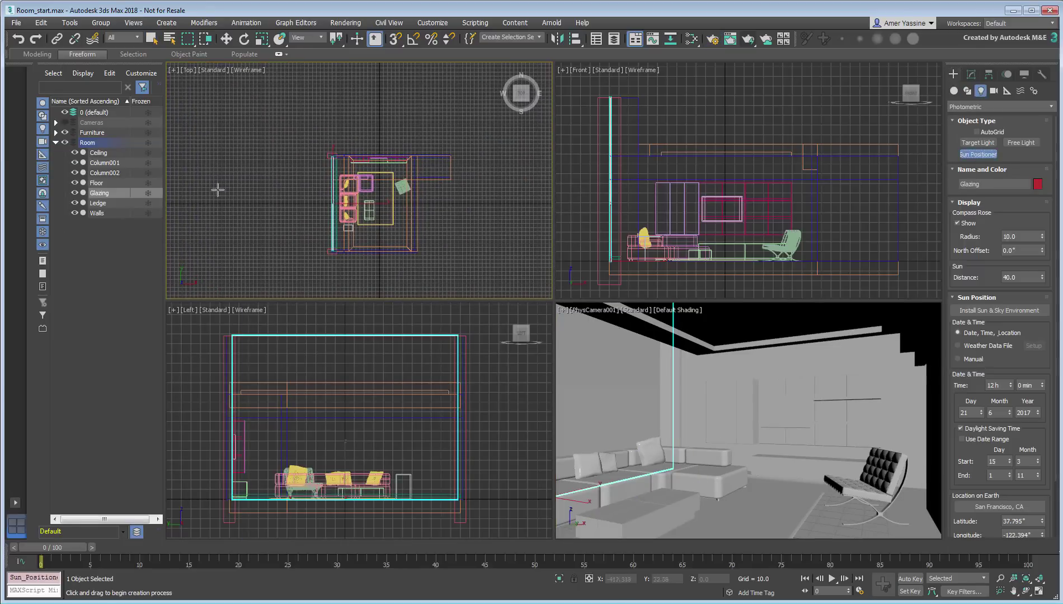
left_click_drag(241, 184, 243, 191)
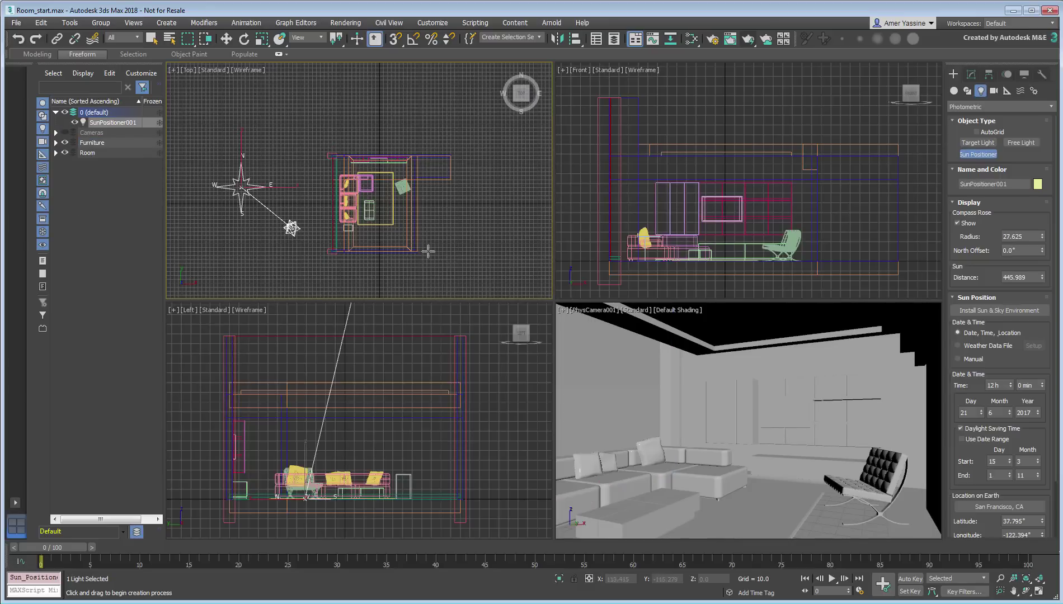
left_click(296, 231)
Step: Set the sun's time to 17:00 and render the sunlit camera view
left_click_drag(1012, 382, 1011, 387)
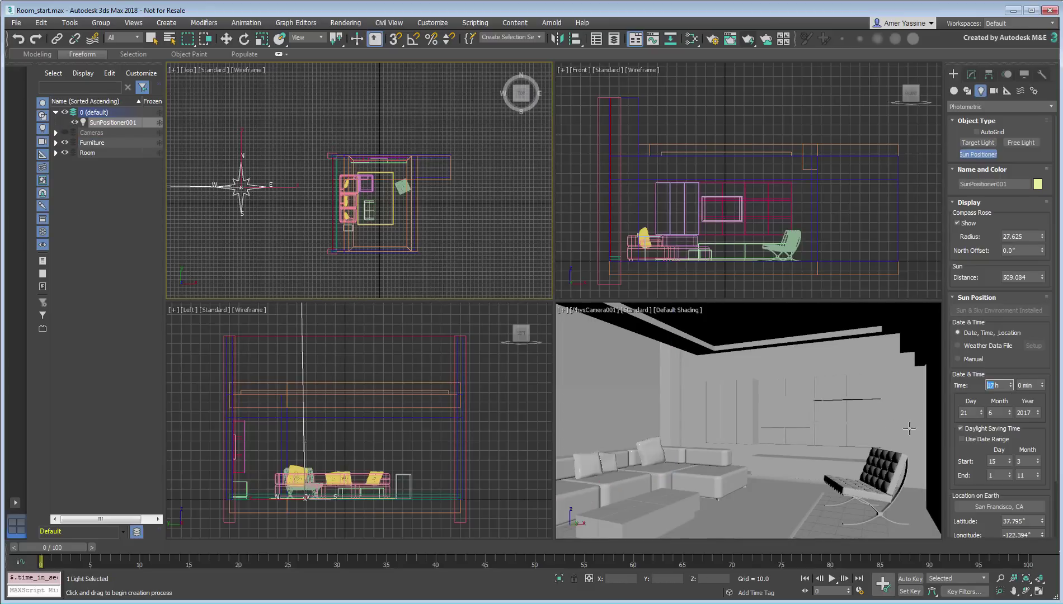
left_click(847, 426)
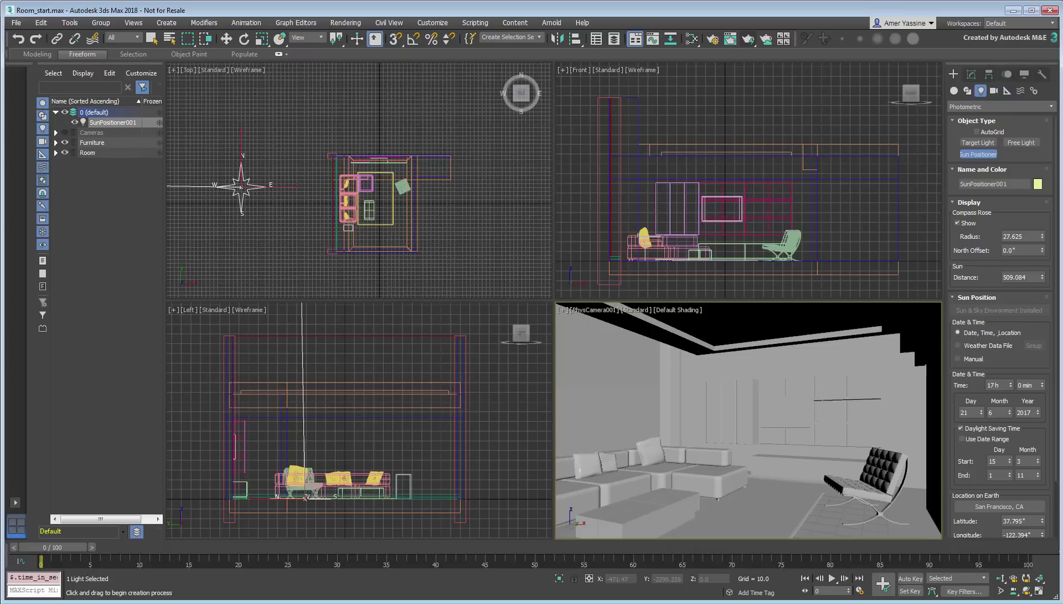
key("shift+q")
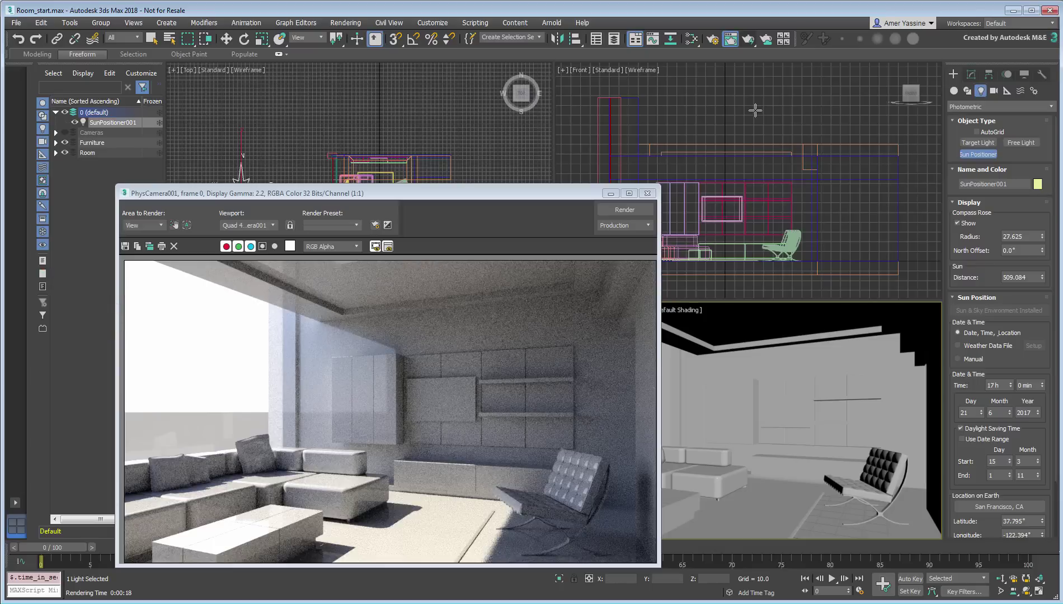
Step: Clear the sun and sky environment map and delete SunPositioner001
left_click(650, 194)
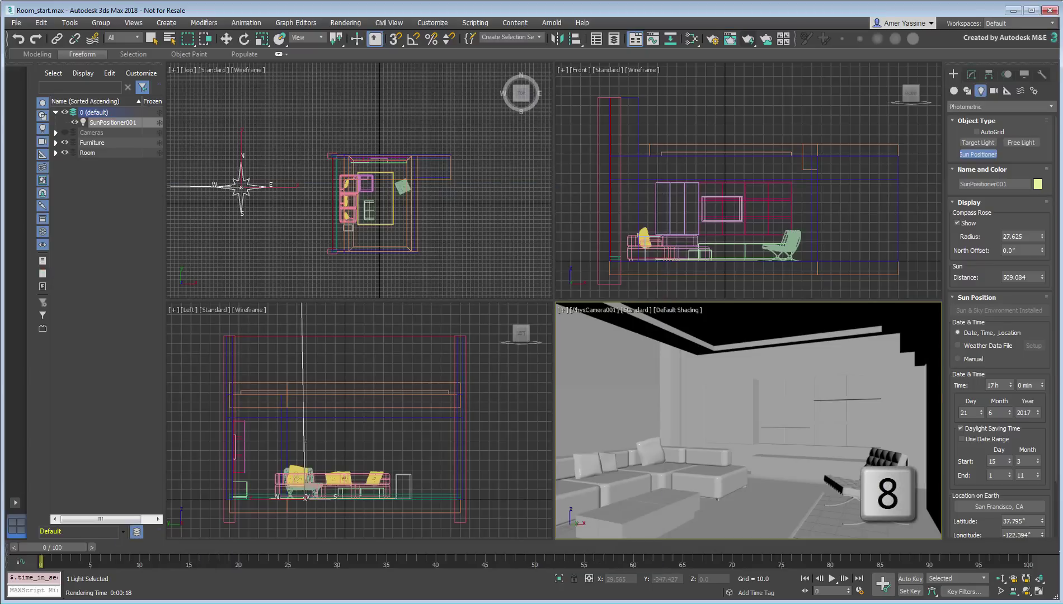
key("8")
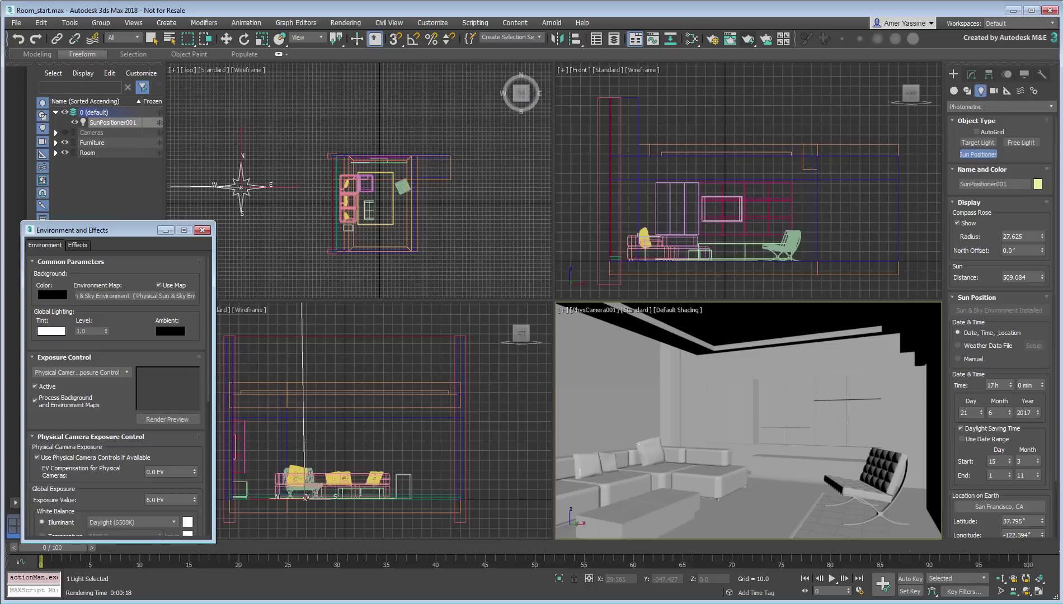
right_click(136, 296)
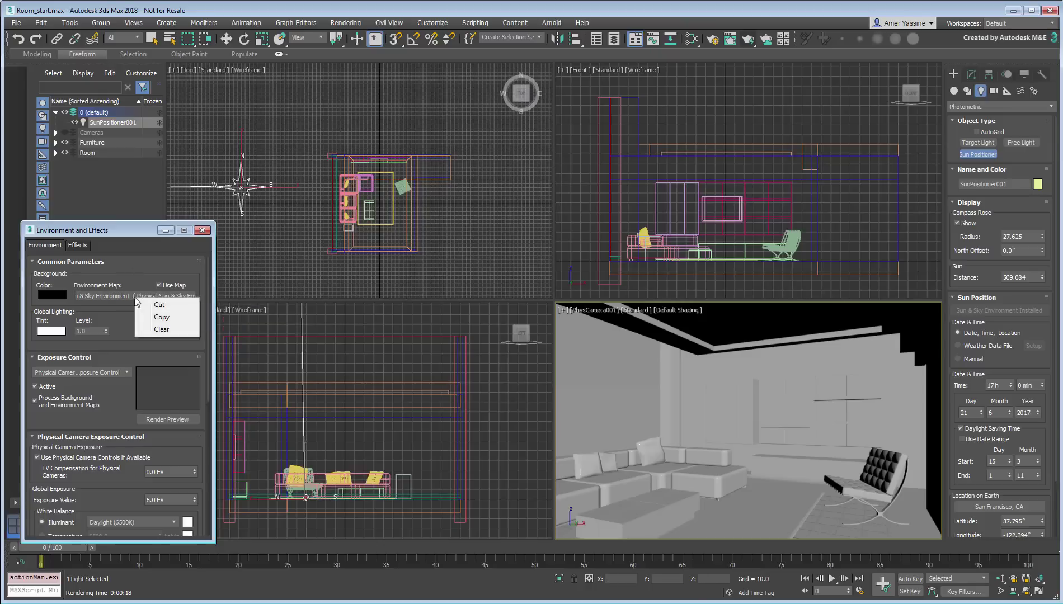
left_click(161, 329)
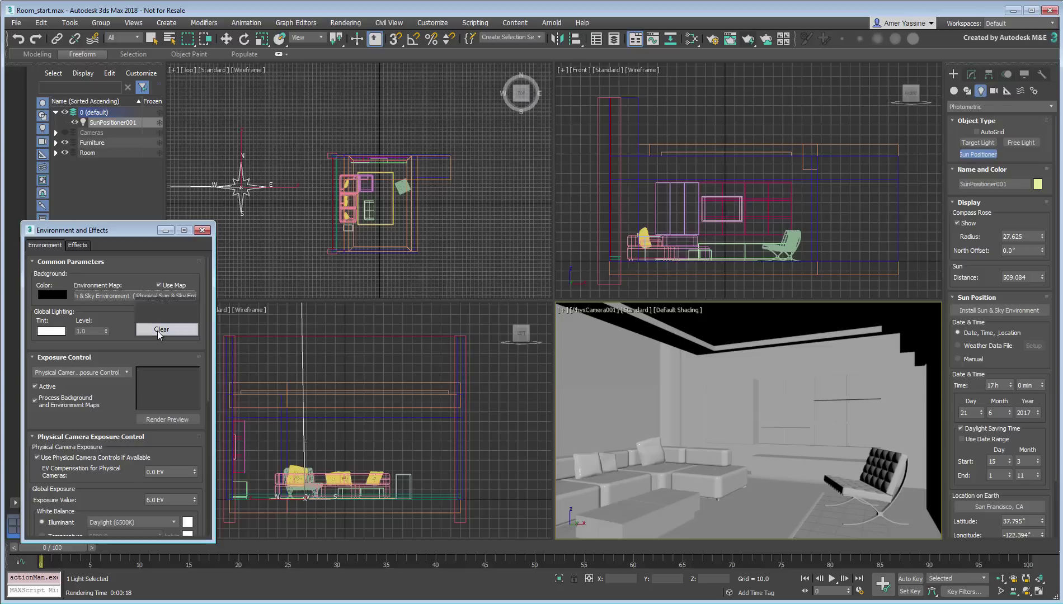
left_click(202, 231)
key("Delete")
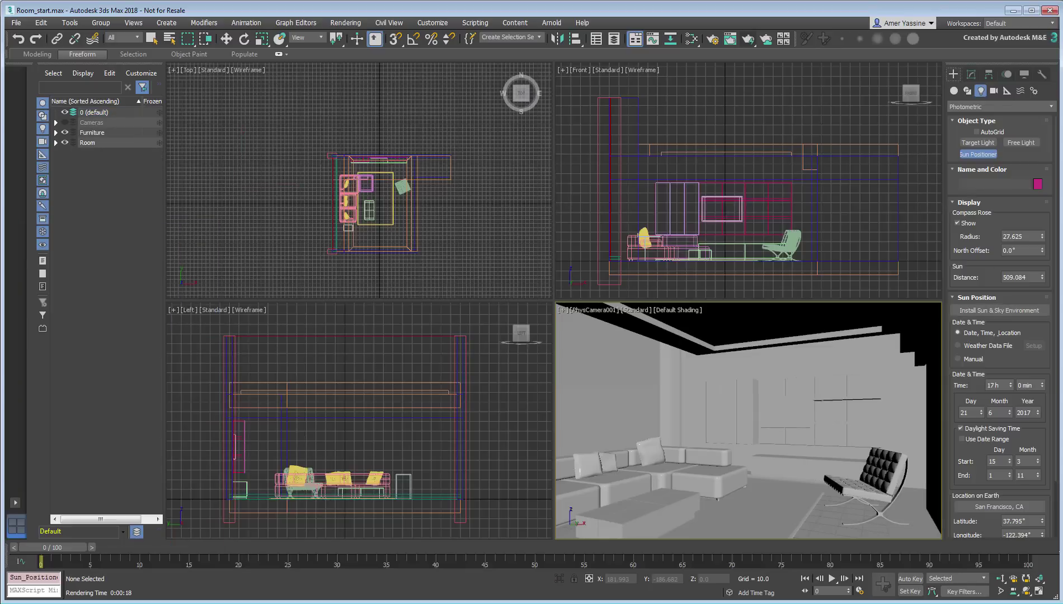
Step: Render the sunless view, then create a distant Arnold light left of the room
left_click(730, 39)
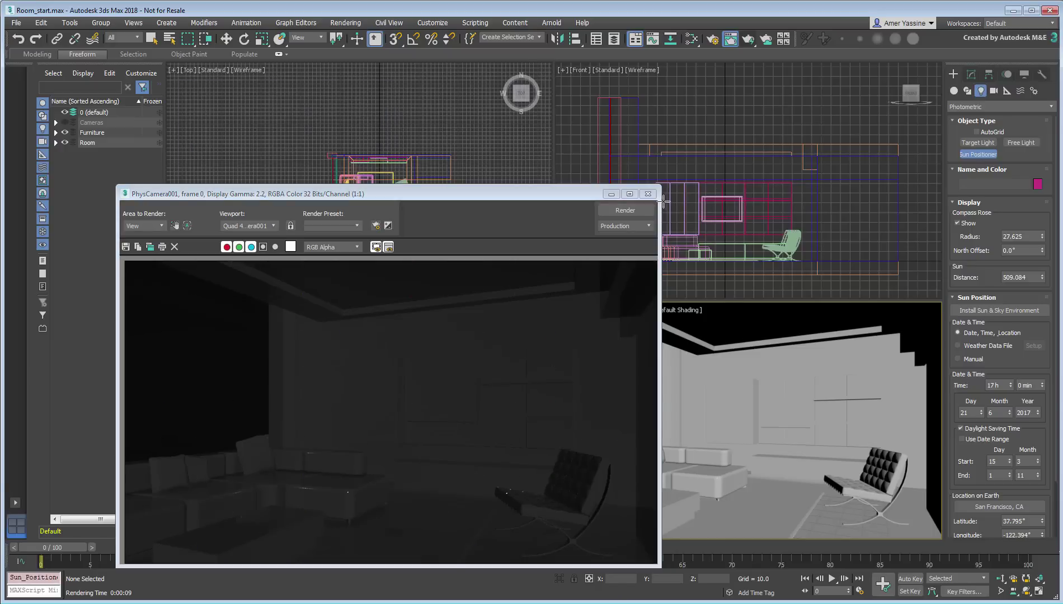
left_click(647, 194)
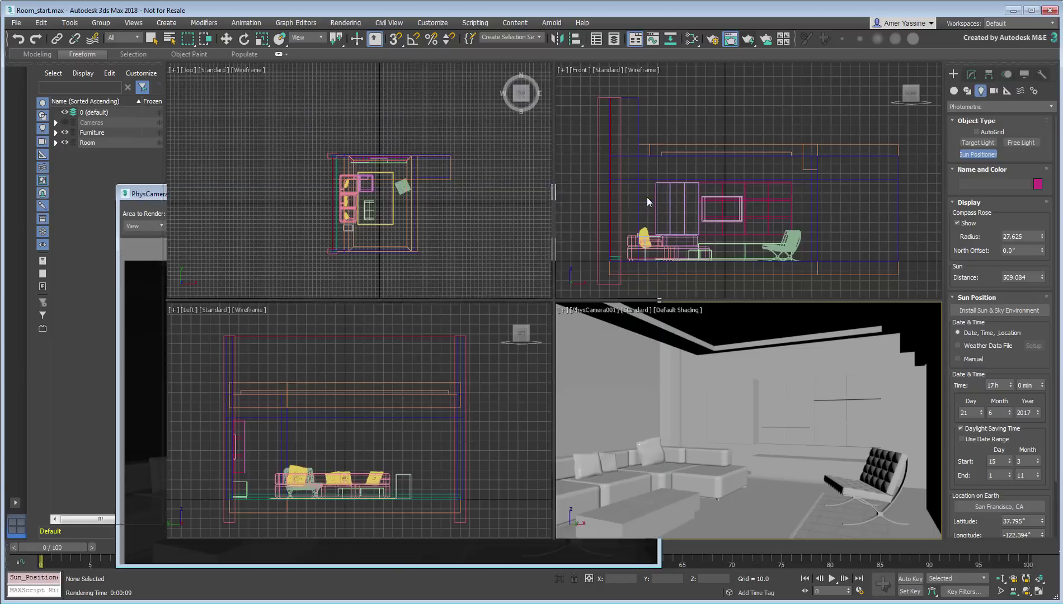
left_click(1001, 107)
left_click(964, 139)
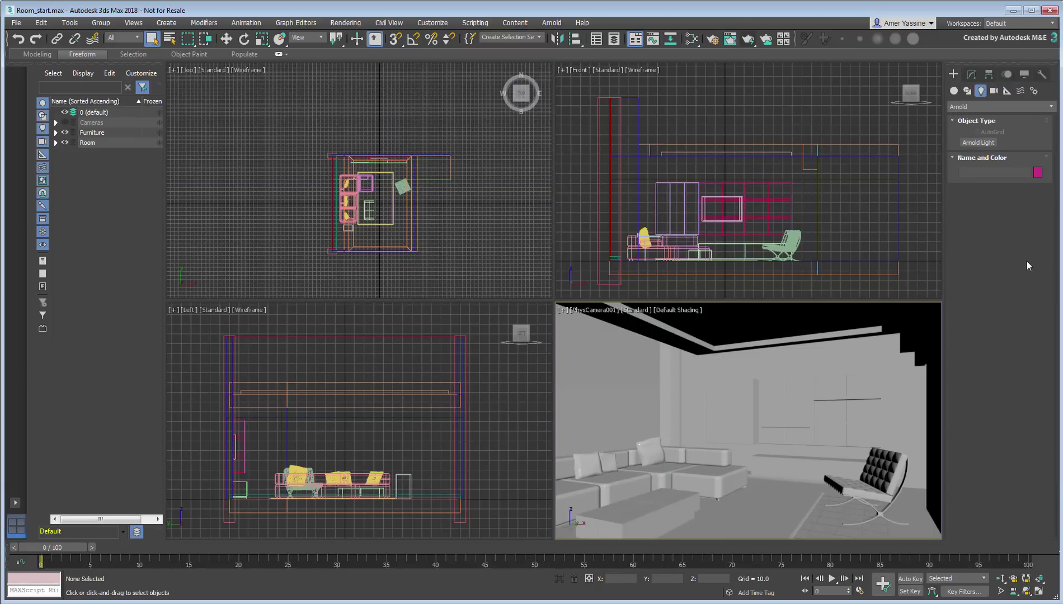
left_click(979, 143)
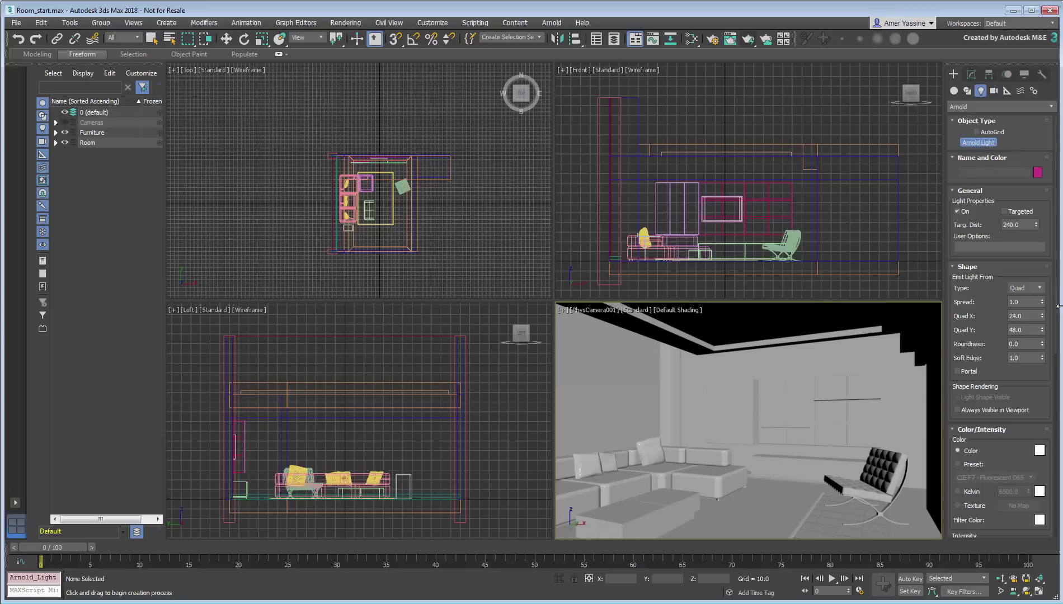
left_click(1025, 288)
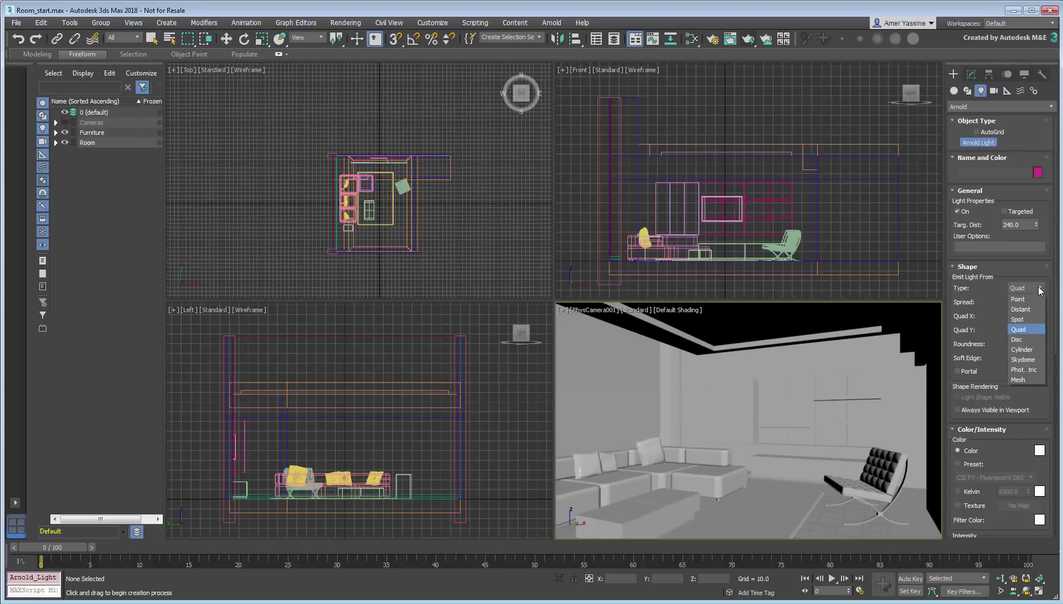
left_click(1021, 310)
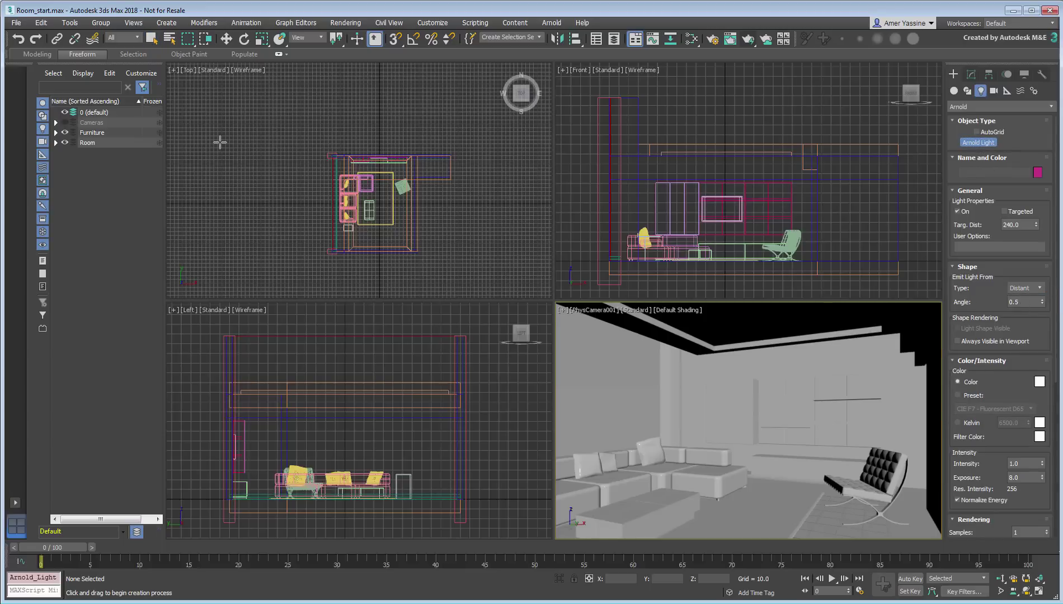
left_click_drag(219, 142, 307, 177)
scroll(677, 181, "down", 3)
scroll(677, 181, "down", 2)
Step: Raise the distant light and move its target in toward the sofa
right_click(665, 200)
left_click(681, 226)
left_click_drag(630, 218, 627, 149)
left_click(668, 225)
mouse_move(668, 225)
left_mouse_down()
mouse_move(716, 208)
mouse_move(716, 218)
left_mouse_up()
left_click_drag(386, 175, 396, 184)
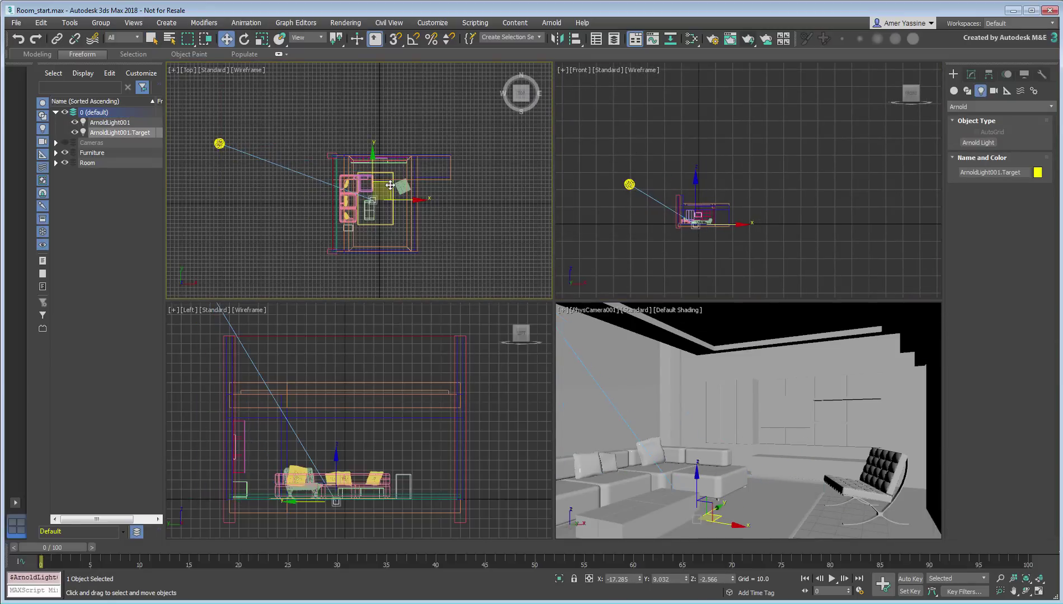
left_click(630, 184)
left_click(748, 453)
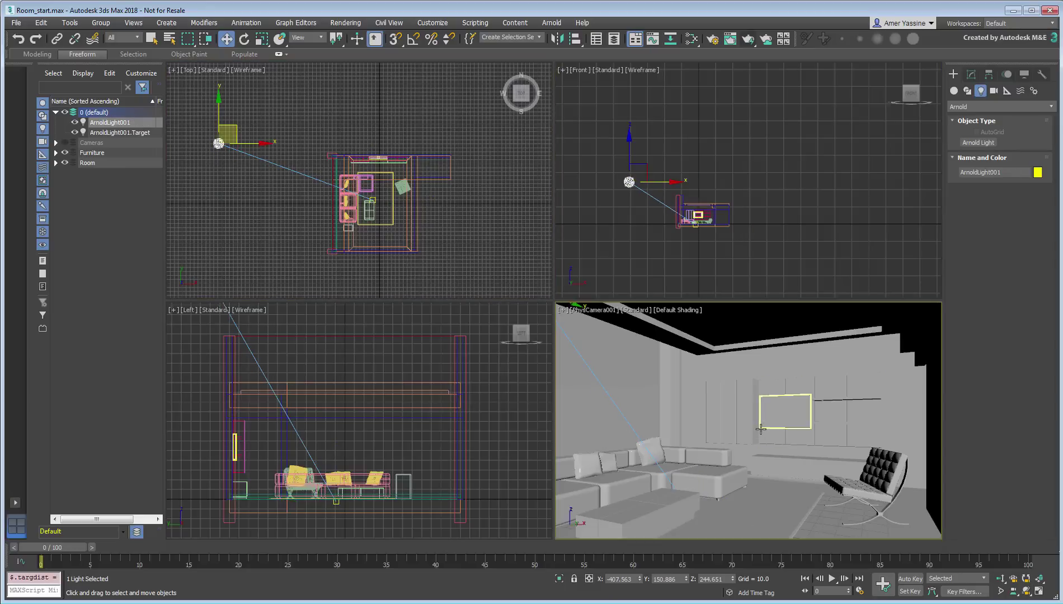
Step: Render with the distant light, then start a second Arnold light of Skydome type
left_click(748, 39)
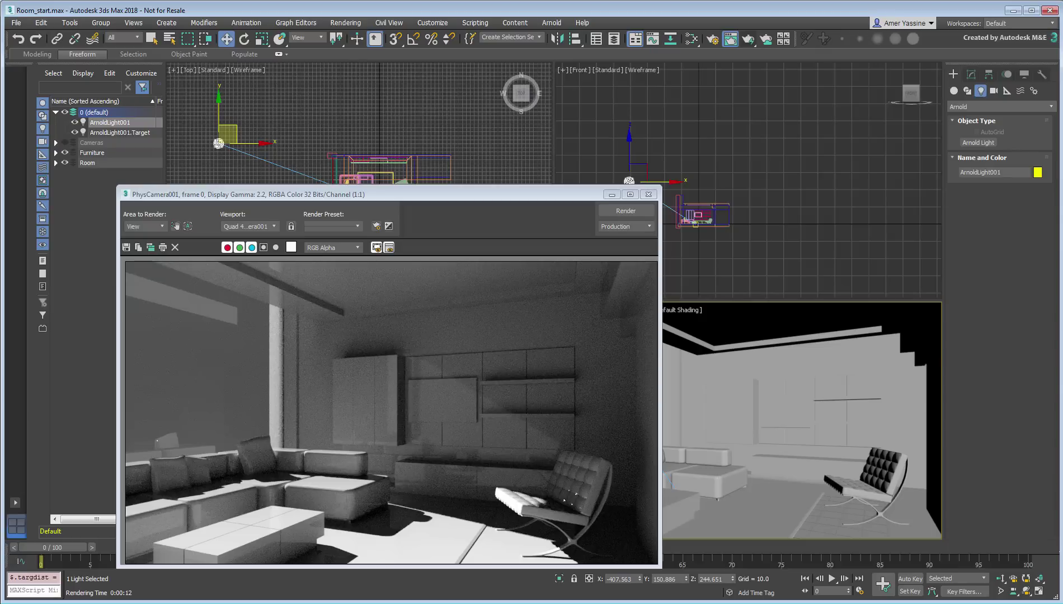
left_click(978, 143)
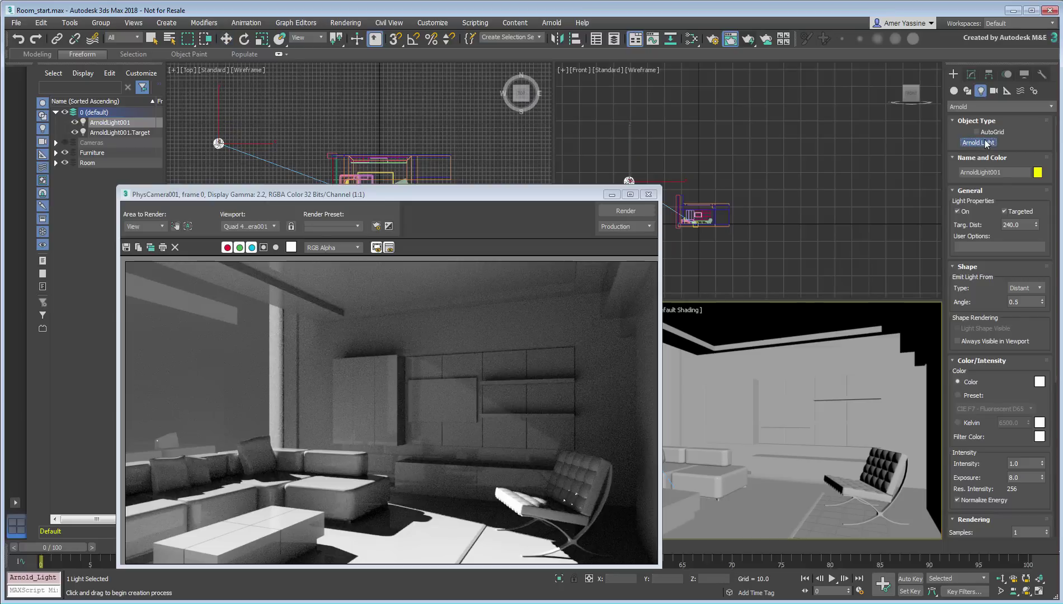
left_click(1041, 288)
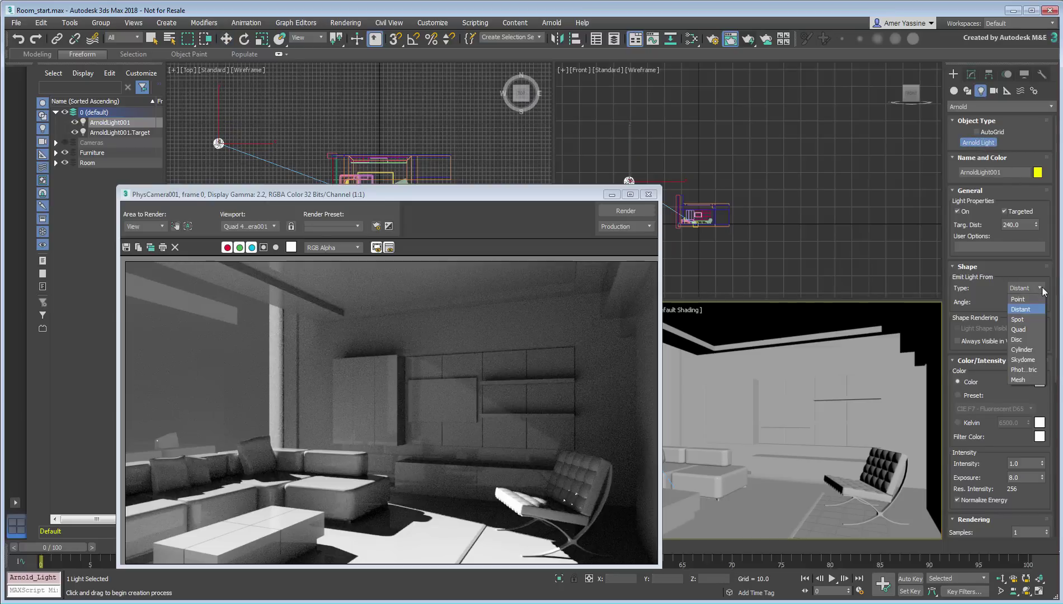
left_click(1024, 360)
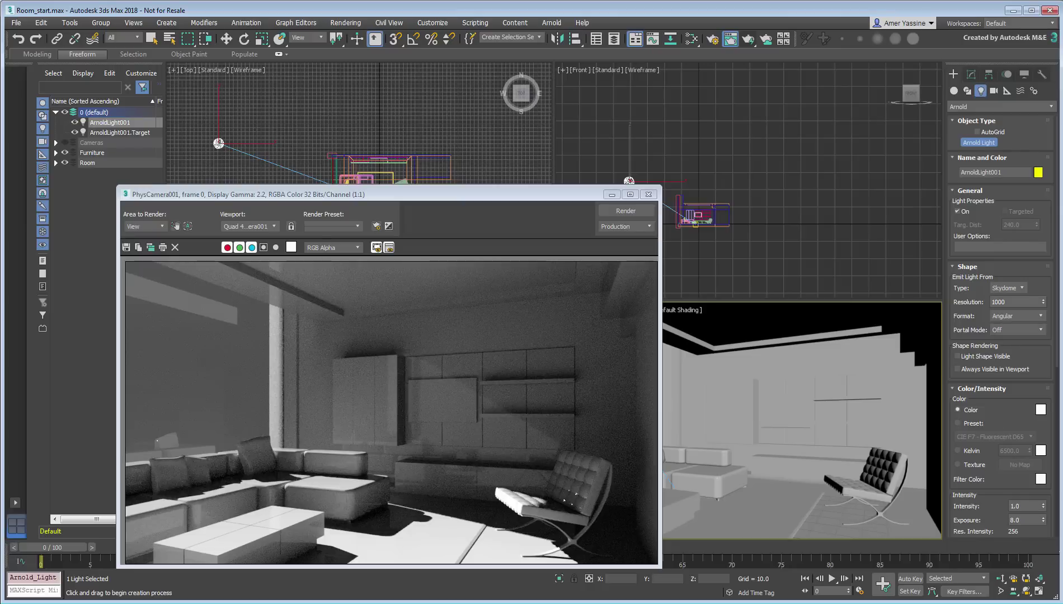
Step: Place the skydome light, clone the previous render for comparison, and re-render the room
left_click(305, 122)
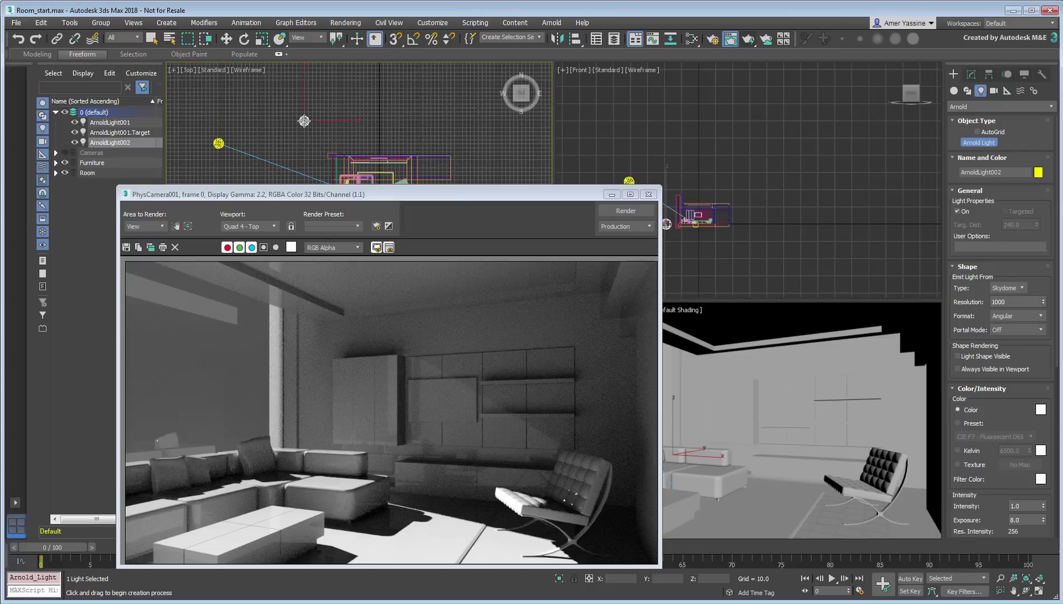
left_click_drag(506, 193, 605, 155)
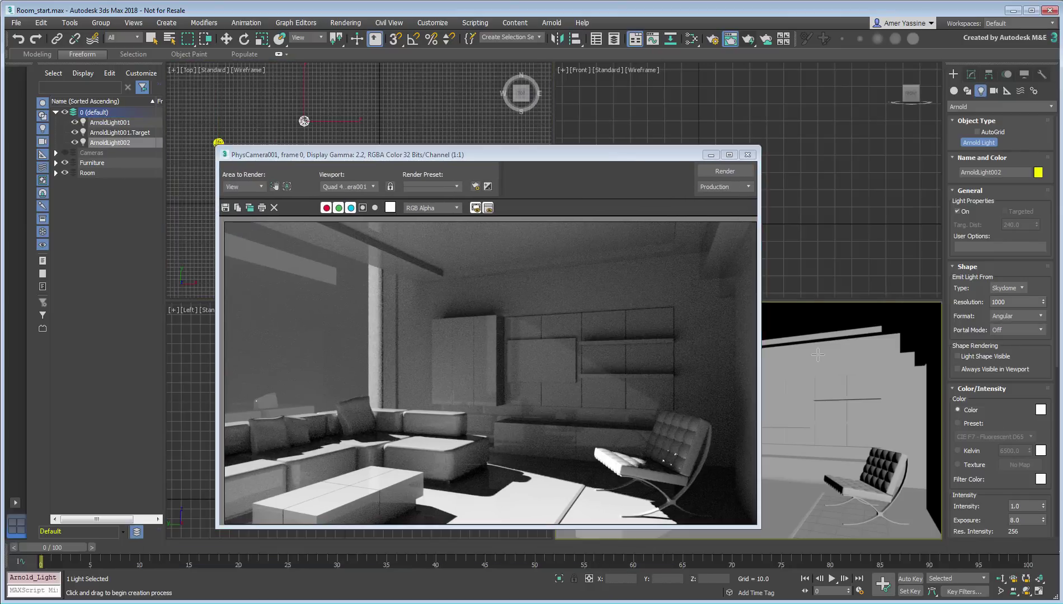
left_click(252, 208)
left_click_drag(872, 174, 275, 68)
left_click_drag(595, 153, 754, 161)
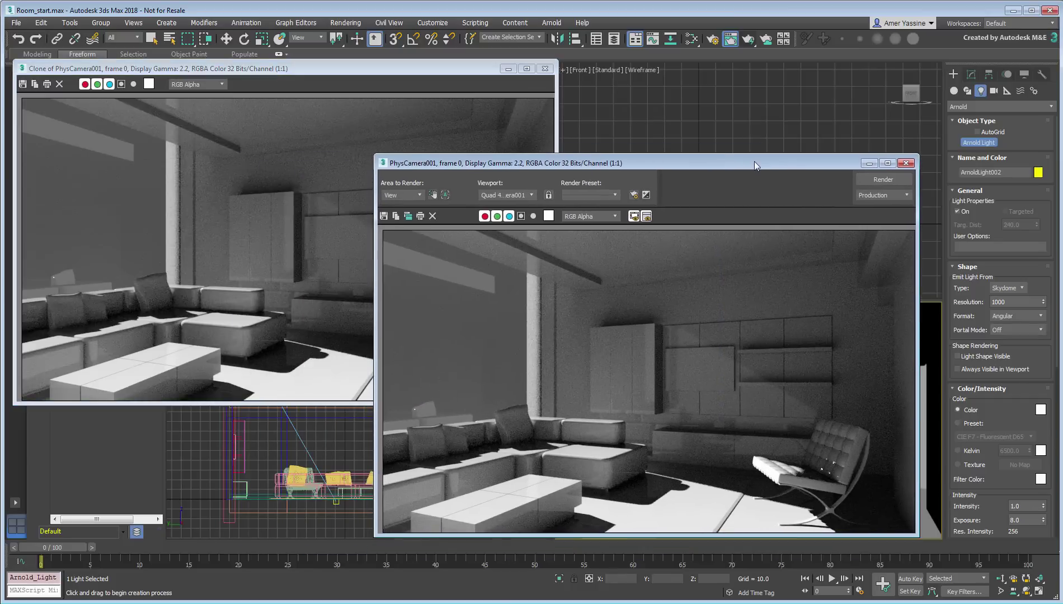
left_click(883, 179)
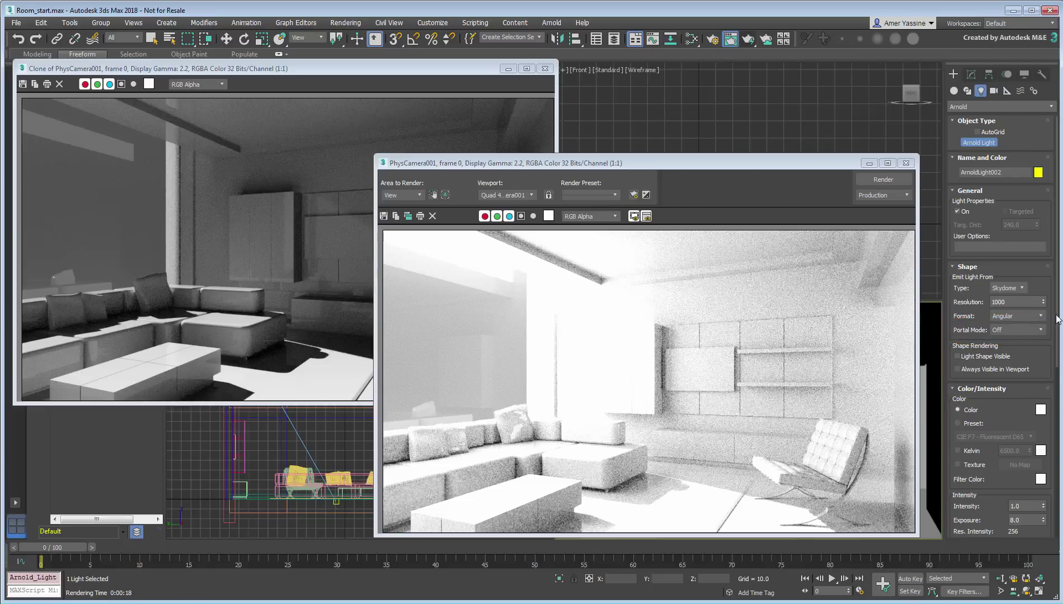
left_click(1041, 332)
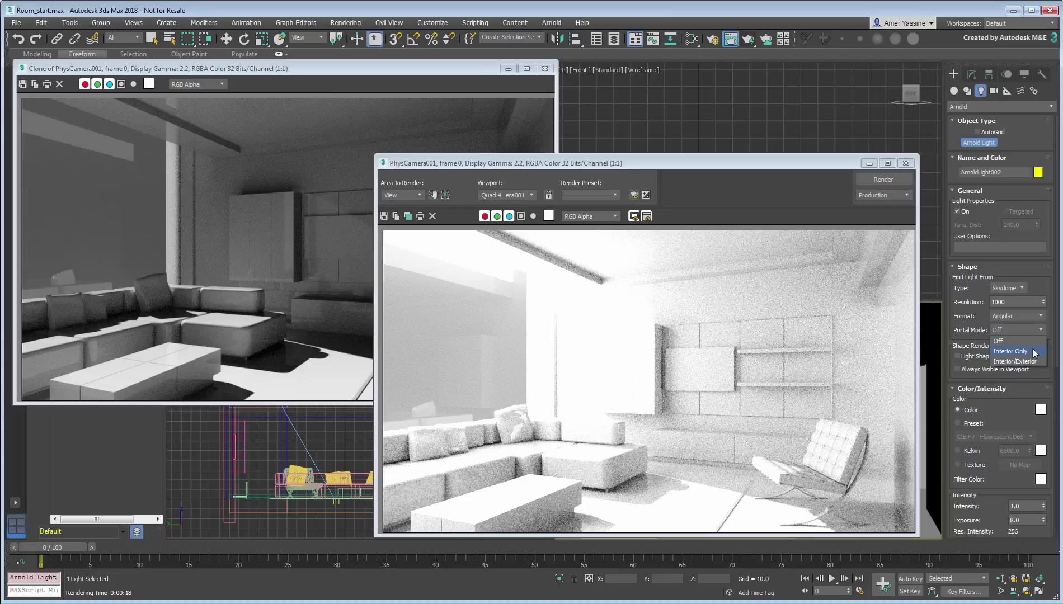
Step: Set the skydome portal mode to Interior Only and close all render windows
left_click(1013, 351)
left_click(544, 69)
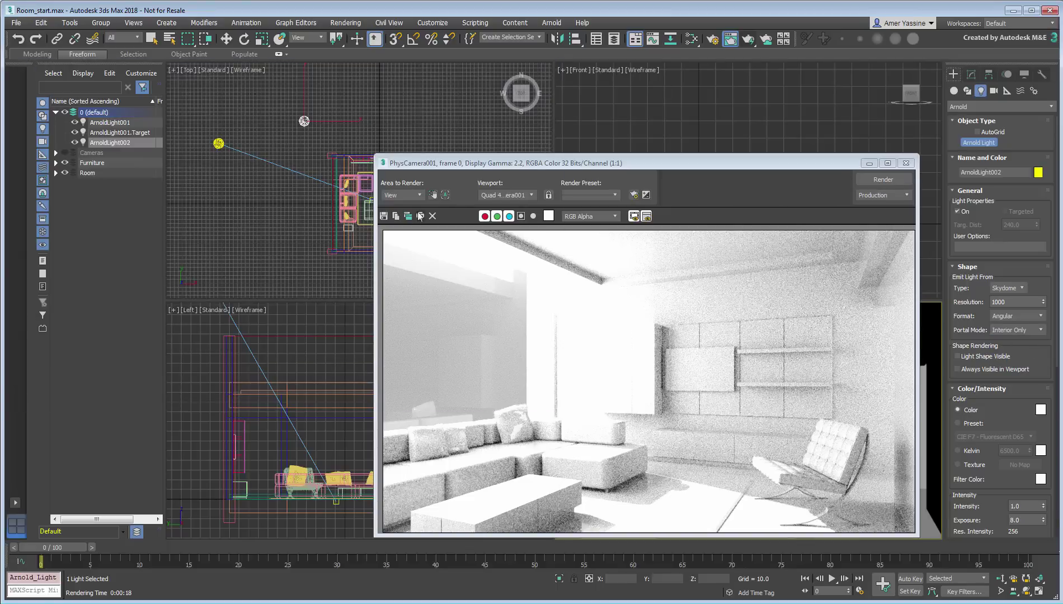
left_click(409, 218)
left_click_drag(830, 181, 266, 99)
left_click(544, 93)
left_click(906, 163)
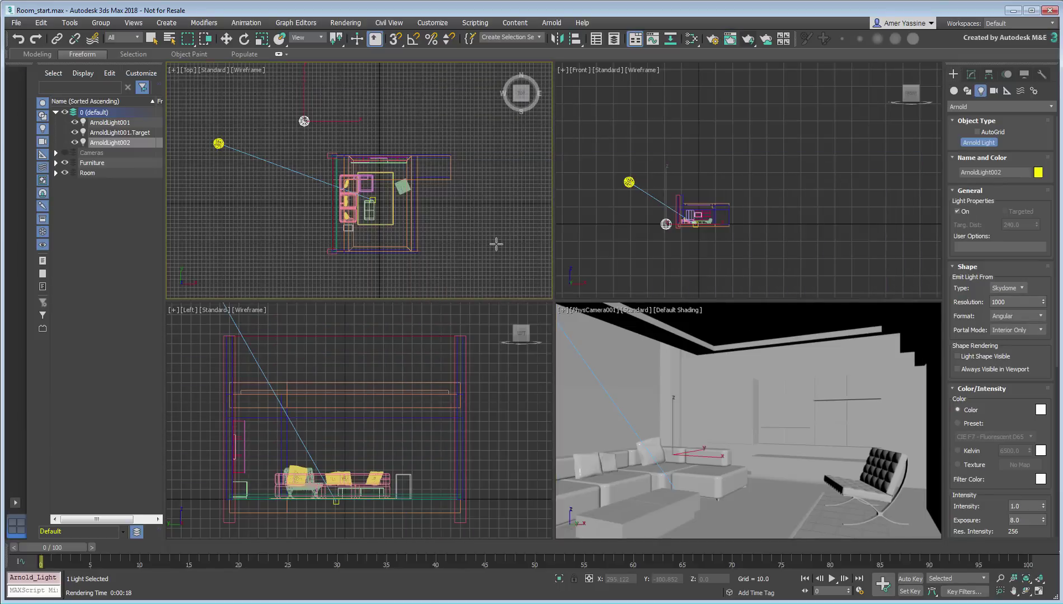
right_click(496, 244)
left_click(483, 258)
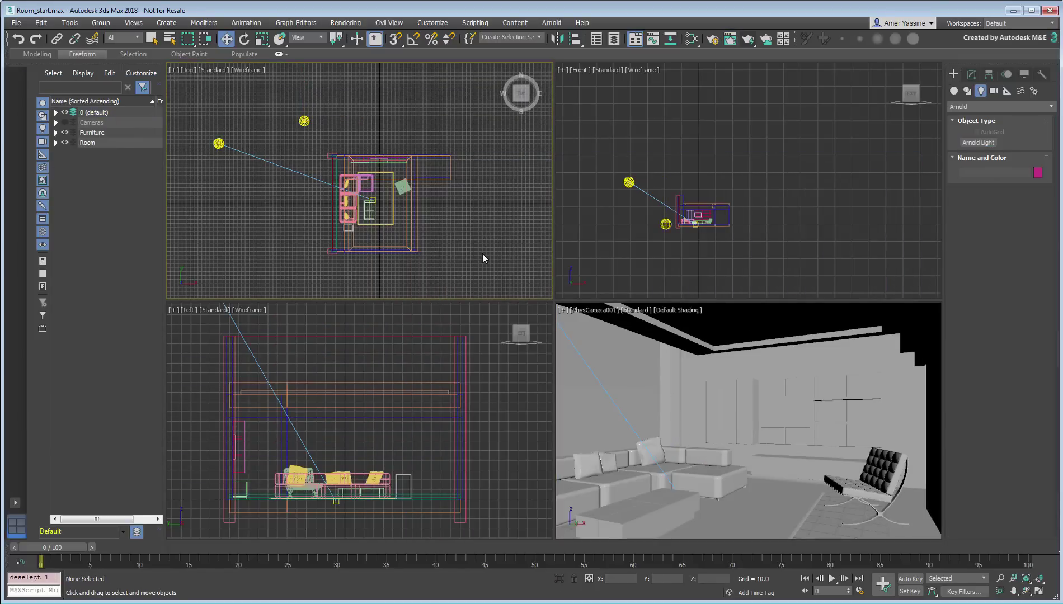
Step: Create a quad-shaped Arnold light by the room's window in the Left viewport
left_click(979, 143)
left_click(1021, 288)
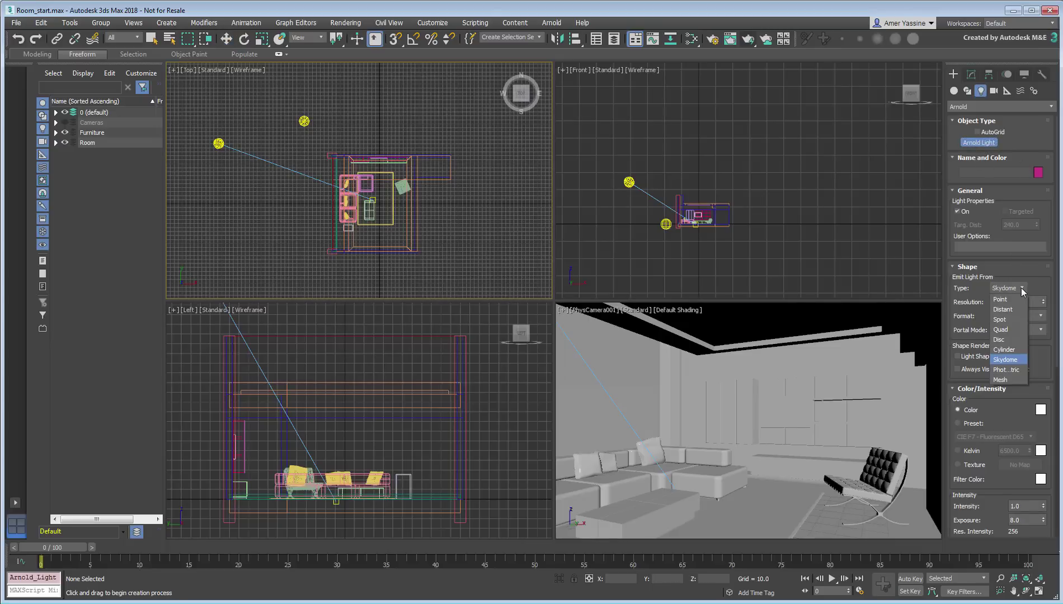
left_click(1001, 328)
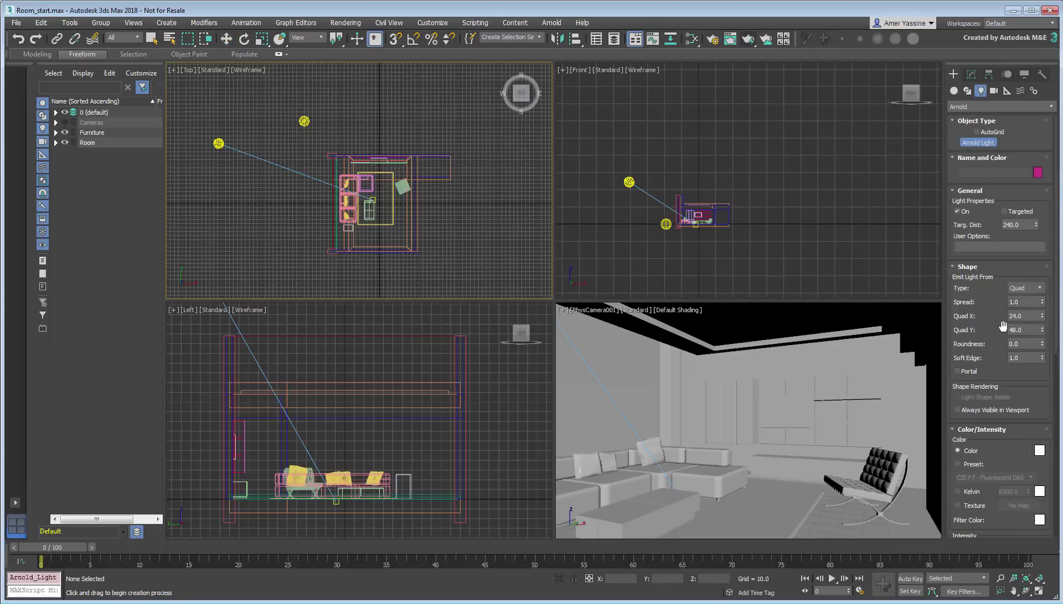
left_click(343, 450)
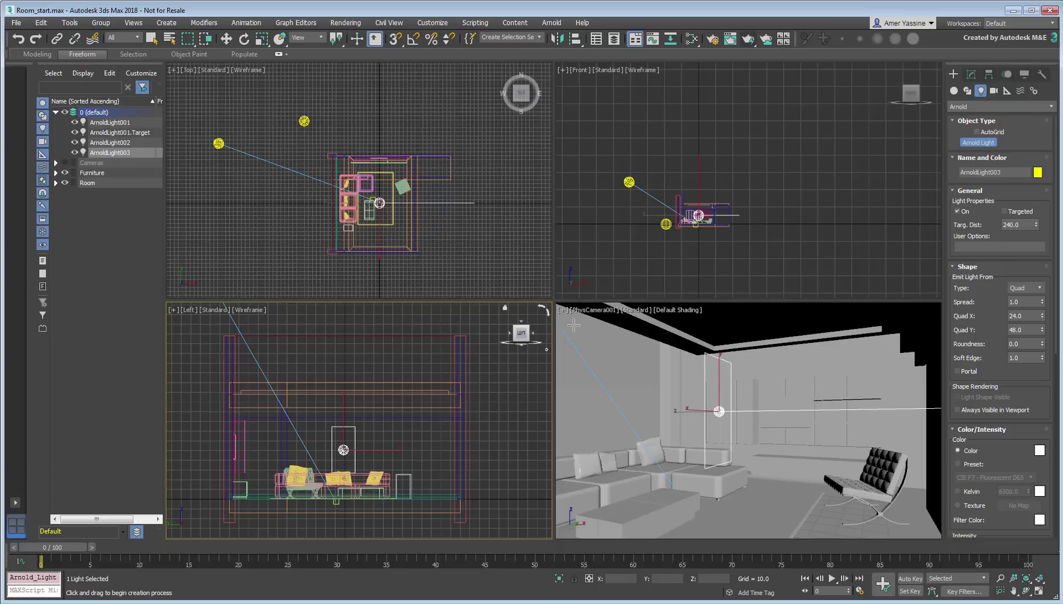
right_click(343, 450)
left_click(973, 75)
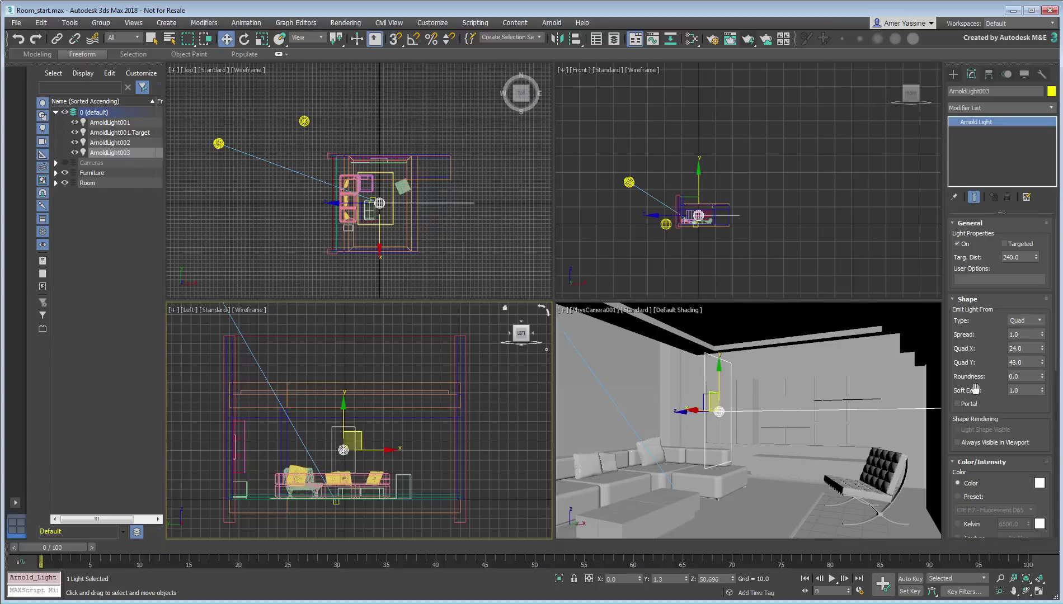
Step: Enable Portal on the quad light, enlarge it to about 263 by 153, and reposition it
left_click(957, 404)
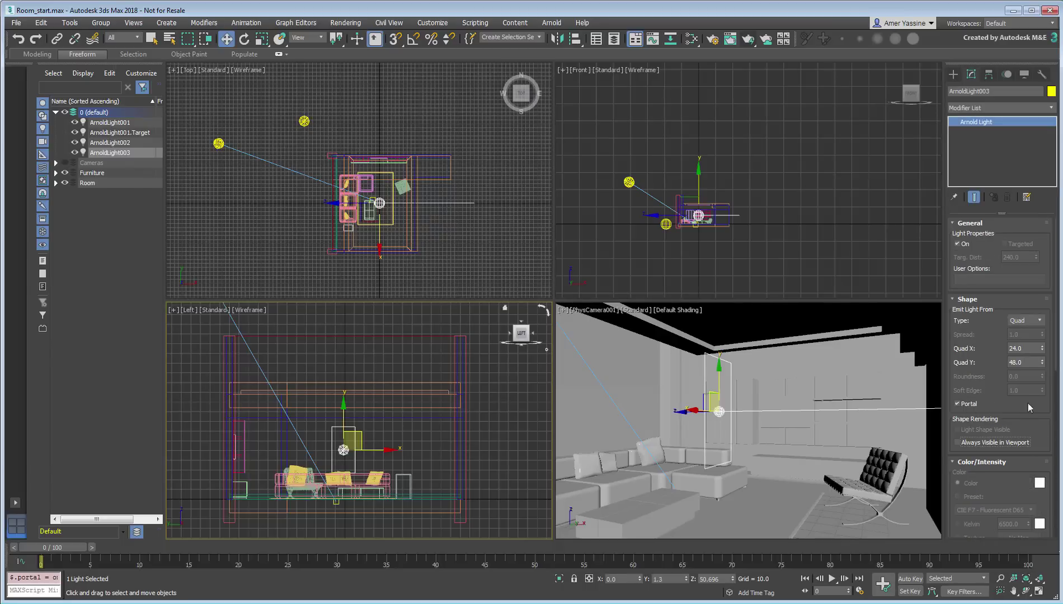
scroll(1028, 403, "down", 3)
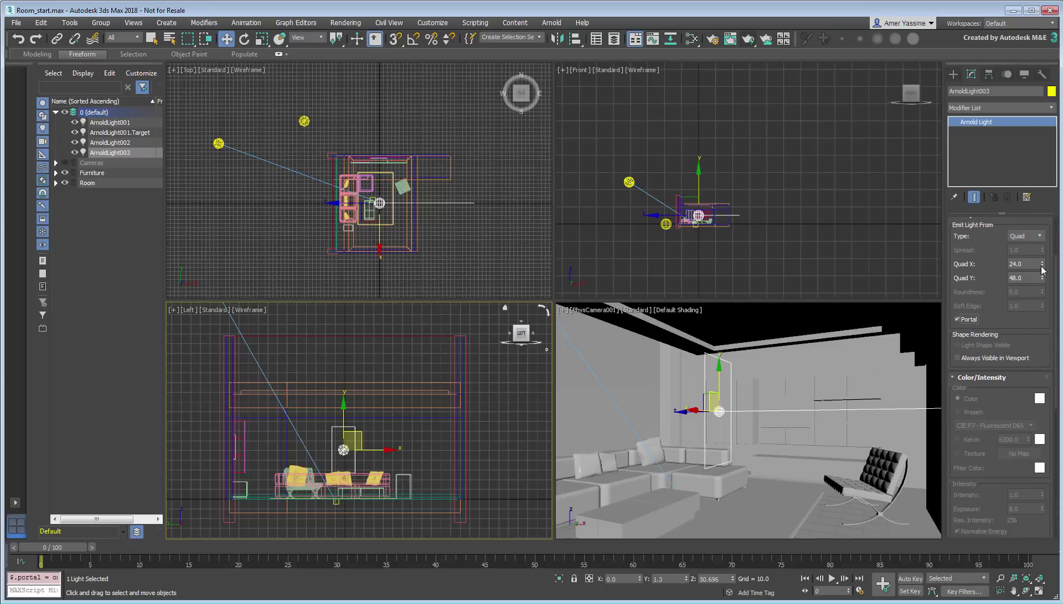
left_click_drag(1042, 264, 1042, 159)
left_click_drag(1042, 264, 1039, 221)
left_click_drag(353, 436, 346, 441)
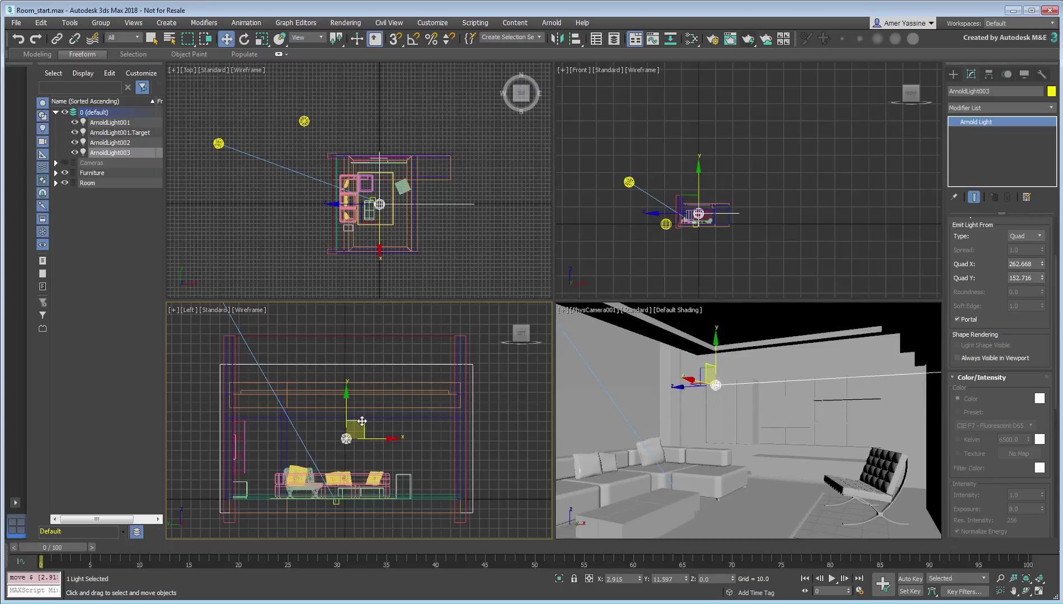
mouse_move(379, 203)
left_mouse_down()
mouse_move(391, 205)
mouse_move(324, 203)
left_mouse_up()
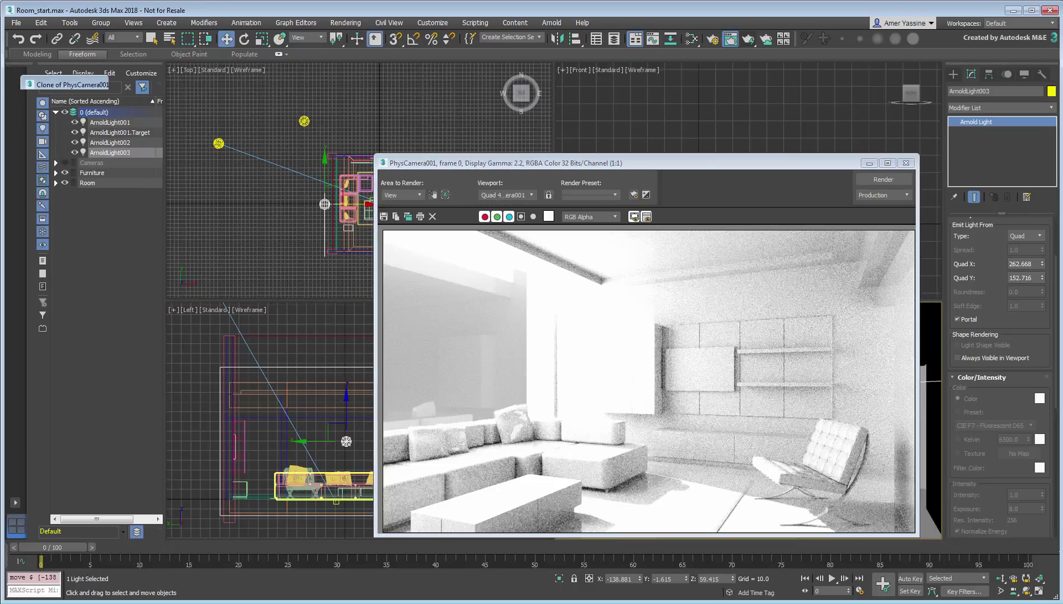
Step: Re-render the camera view with the portal light and move the render window aside
left_click(708, 467)
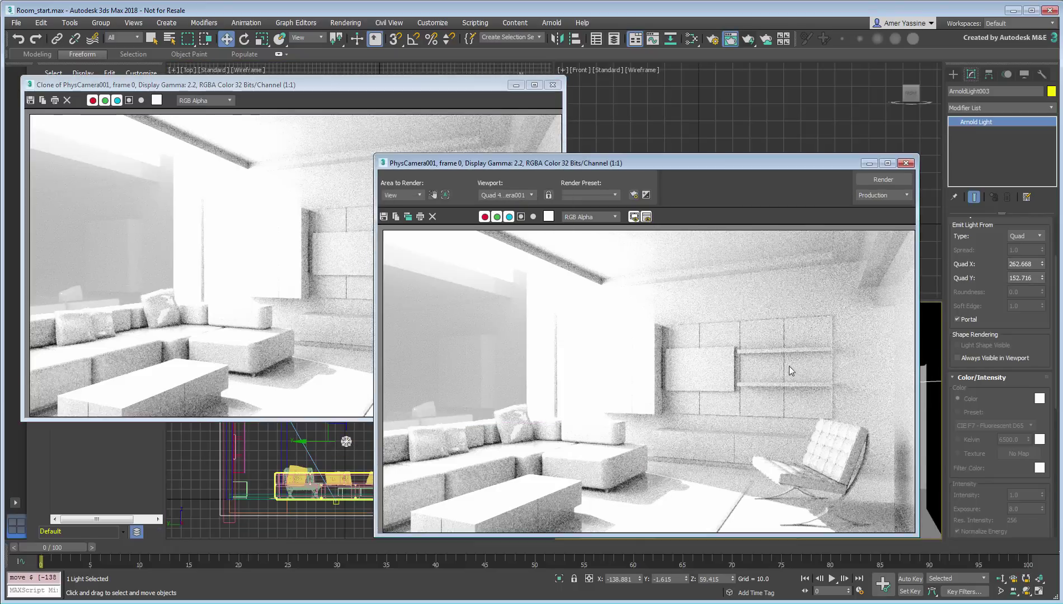
left_click(883, 179)
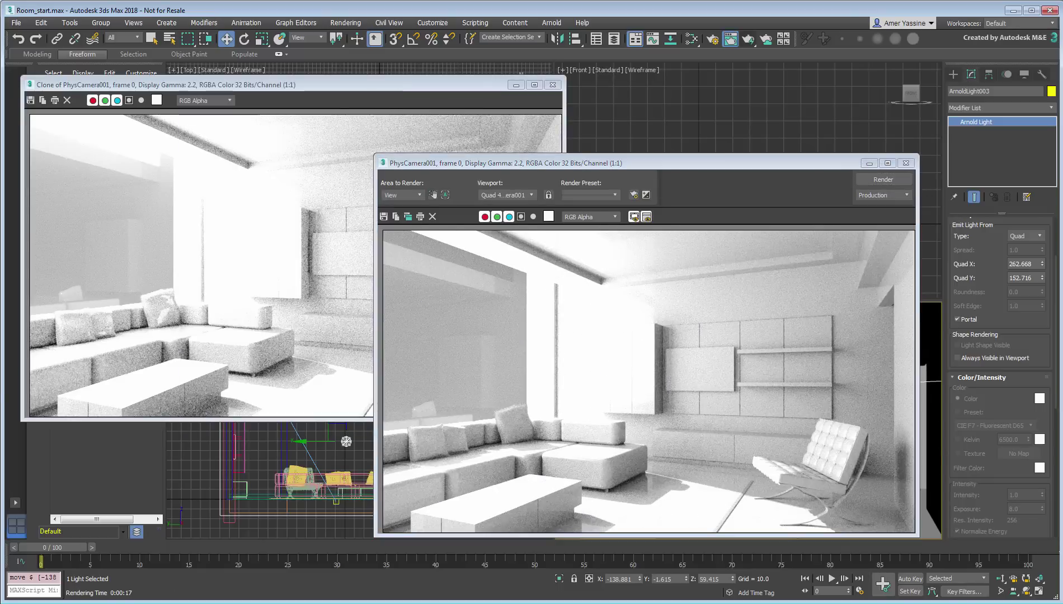
left_click_drag(782, 170, 914, 219)
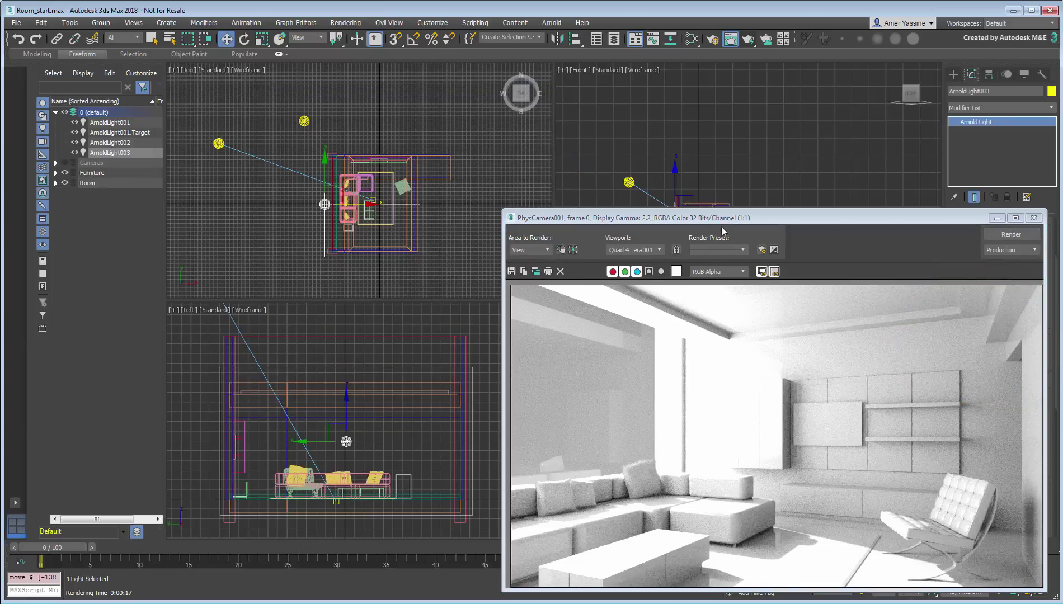
Step: Set Samples to 5 on ArnoldLight001 (distant) and ArnoldLight002 (skydome)
left_click_drag(722, 219, 565, 100)
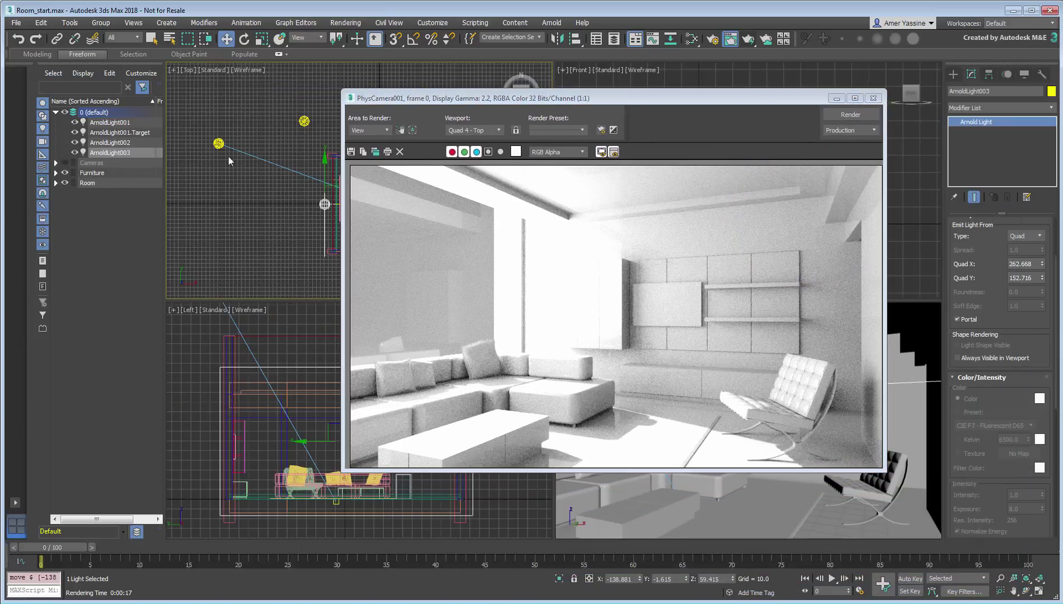
left_click(218, 144)
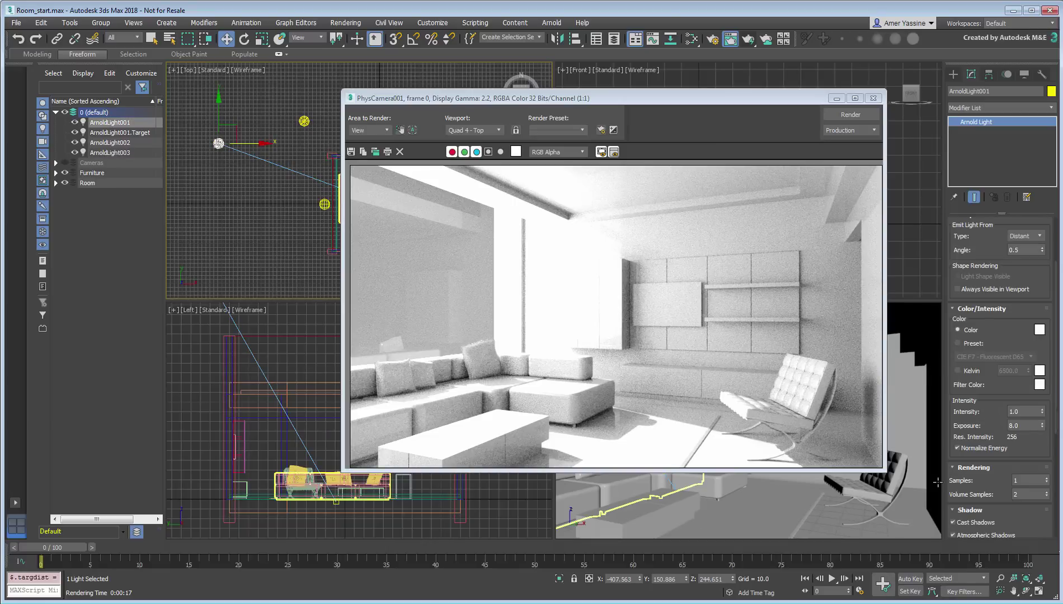
double_click(1020, 481)
type("5")
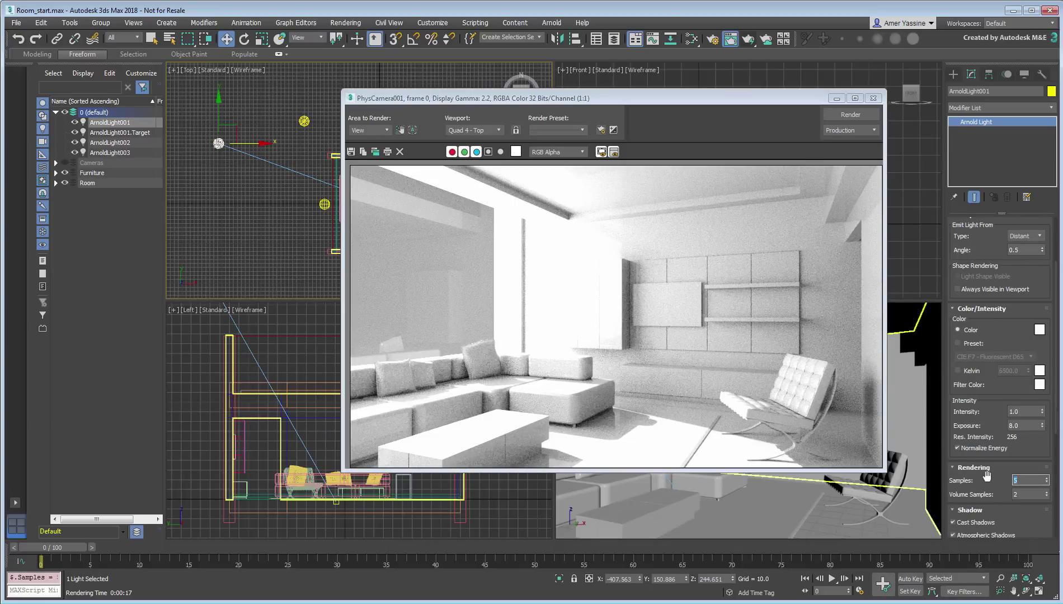
left_click(304, 122)
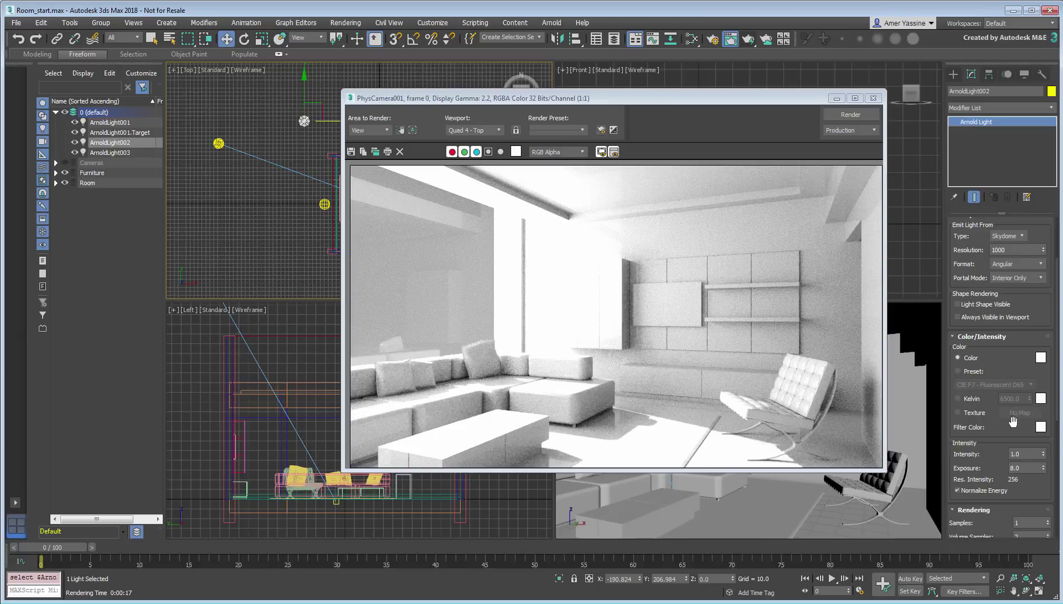
scroll(1012, 422, "down", 2)
left_click(1030, 453)
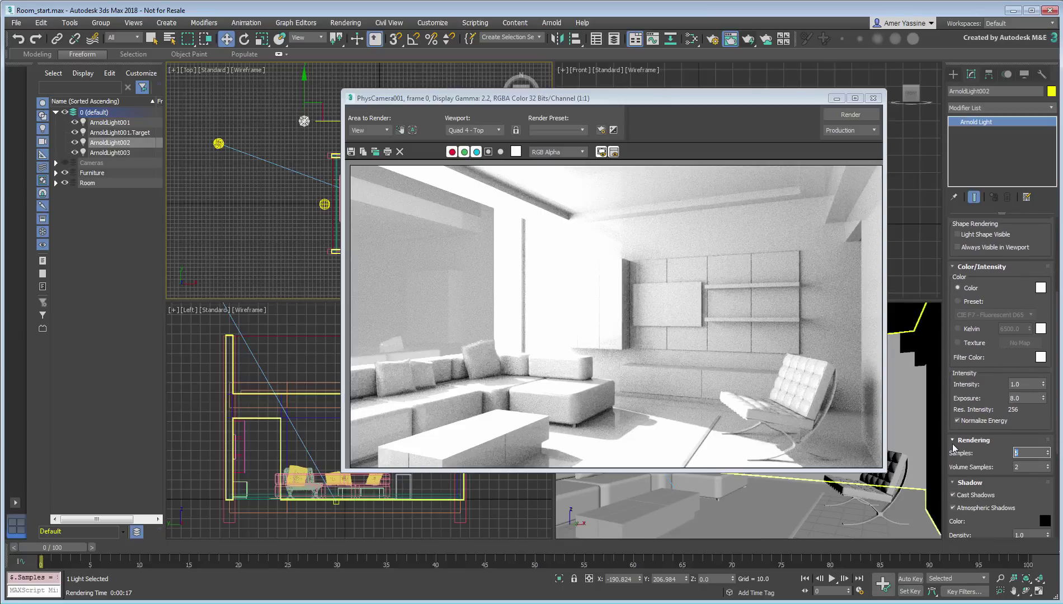
type("5")
left_click_drag(382, 98, 484, 160)
Step: Clone the current render, move the copy aside, and re-render with higher light samples
left_click(477, 213)
left_click_drag(873, 176, 324, 73)
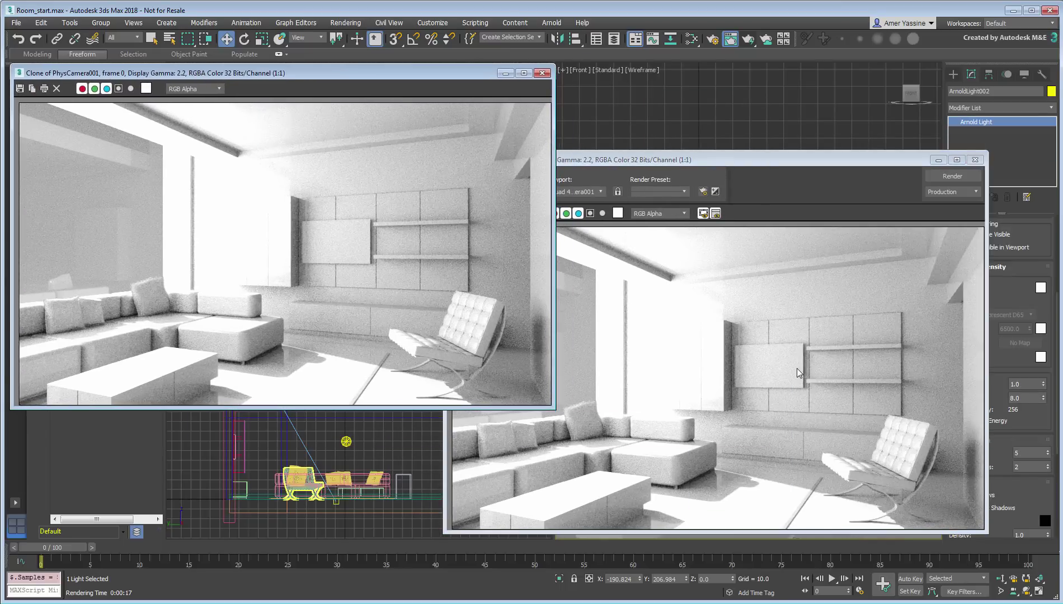
left_click(799, 373)
left_click(952, 176)
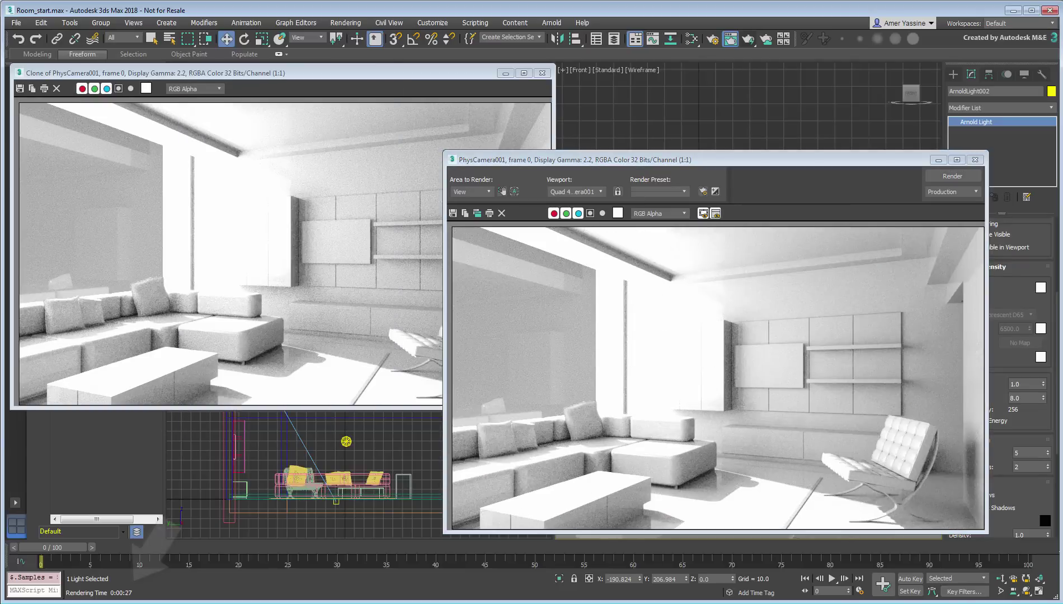
Step: Arrange the render windows, close the older comparison copy, and move the latest render up-left
left_click_drag(751, 160, 820, 197)
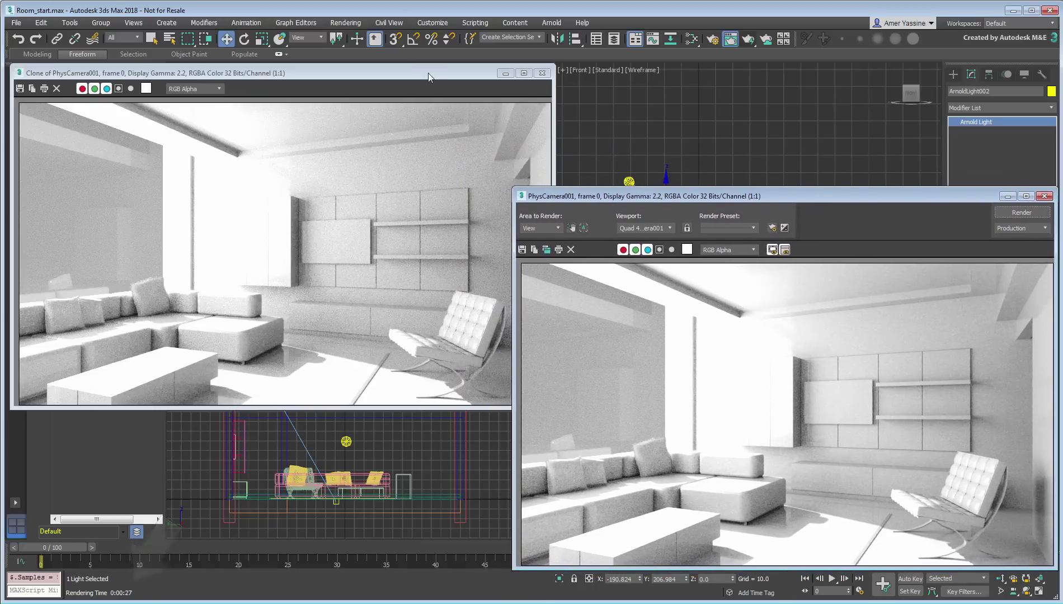
left_click_drag(427, 73, 384, 72)
left_click_drag(768, 195, 751, 192)
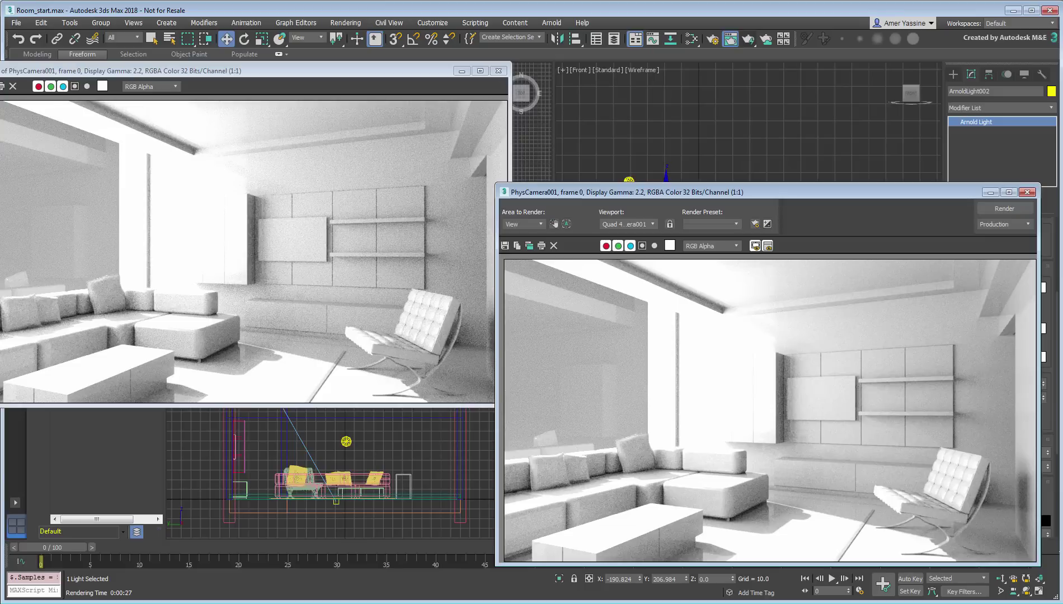
left_click(498, 71)
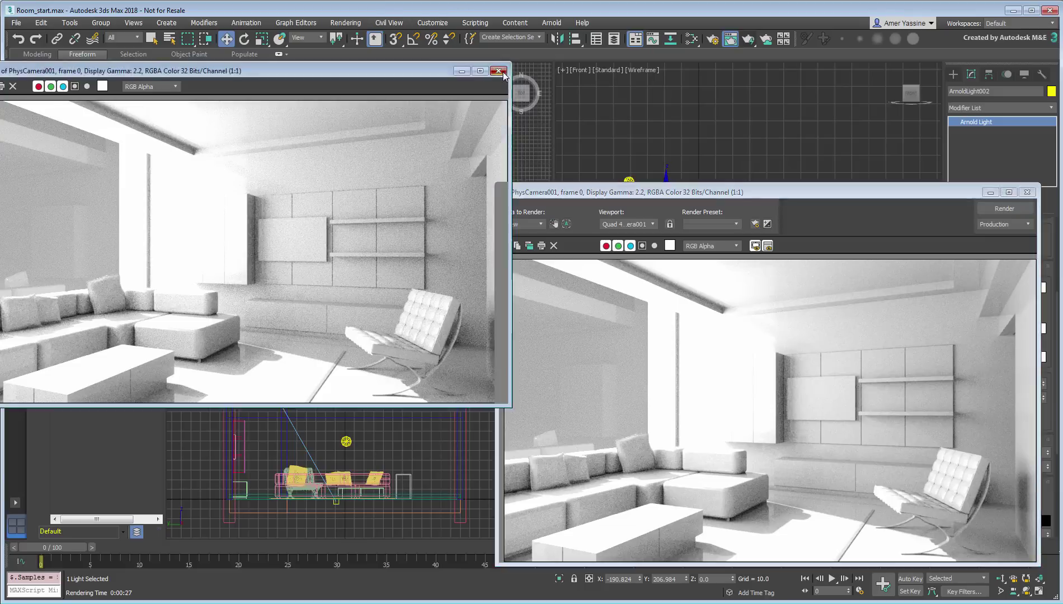
left_click_drag(788, 198, 686, 154)
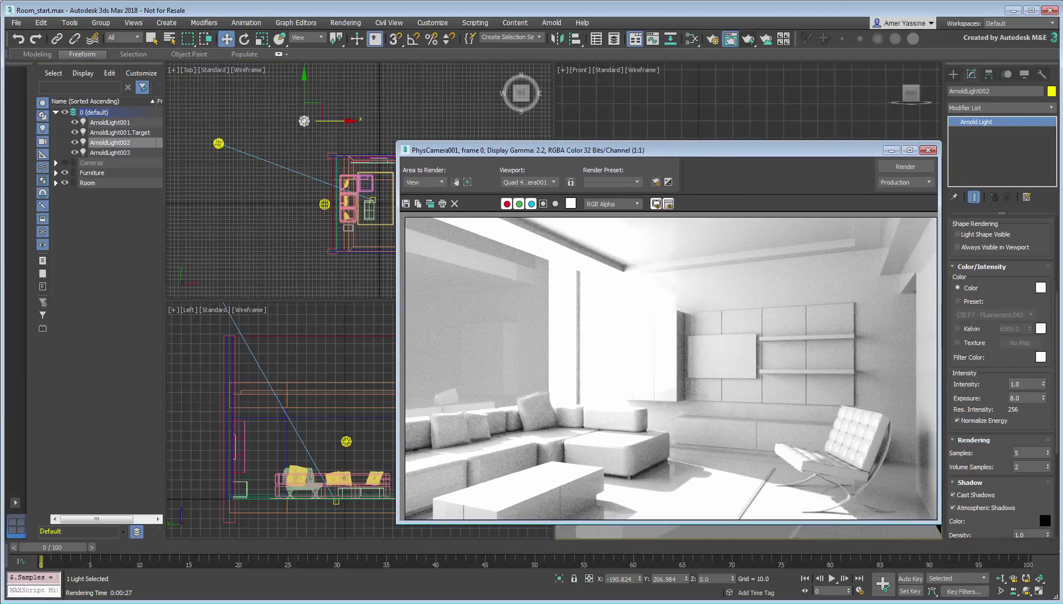
Step: Download the Barcelona Rooftops HDRI set from the sIBL Archive and open its zip
key("alt+Tab")
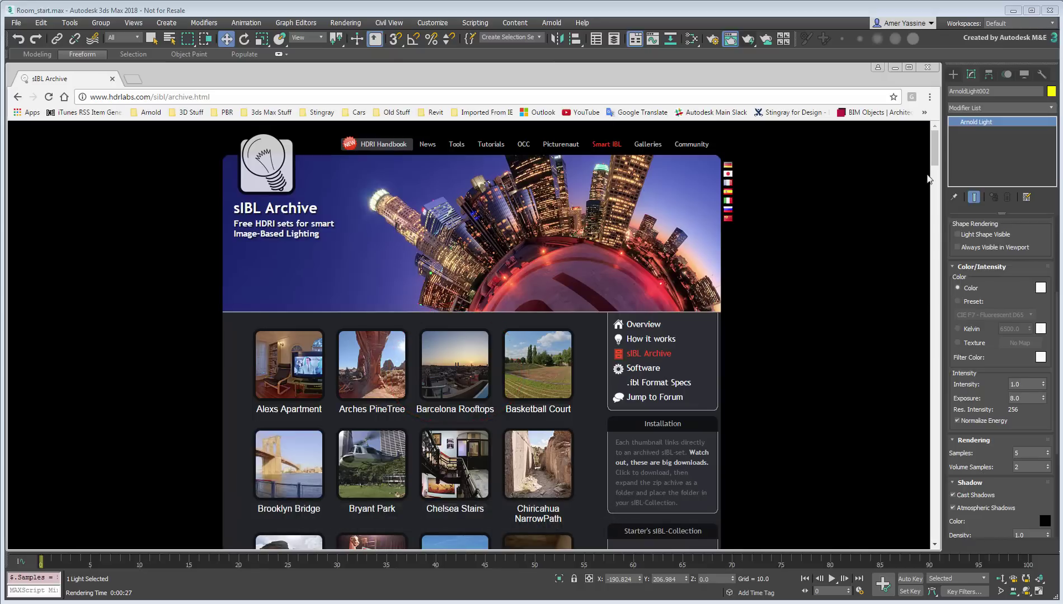
left_click(464, 376)
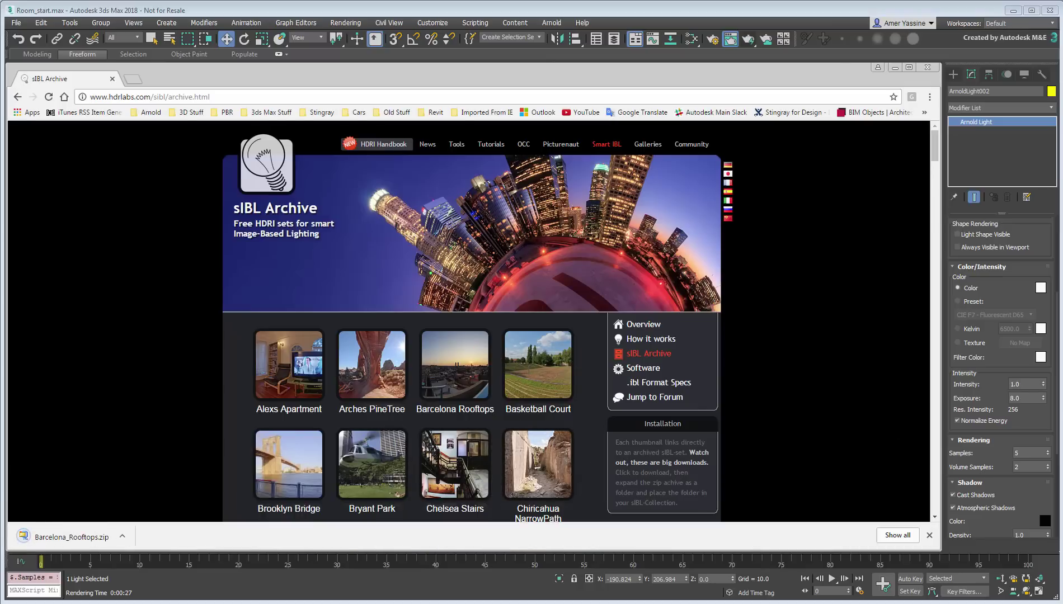
left_click(71, 537)
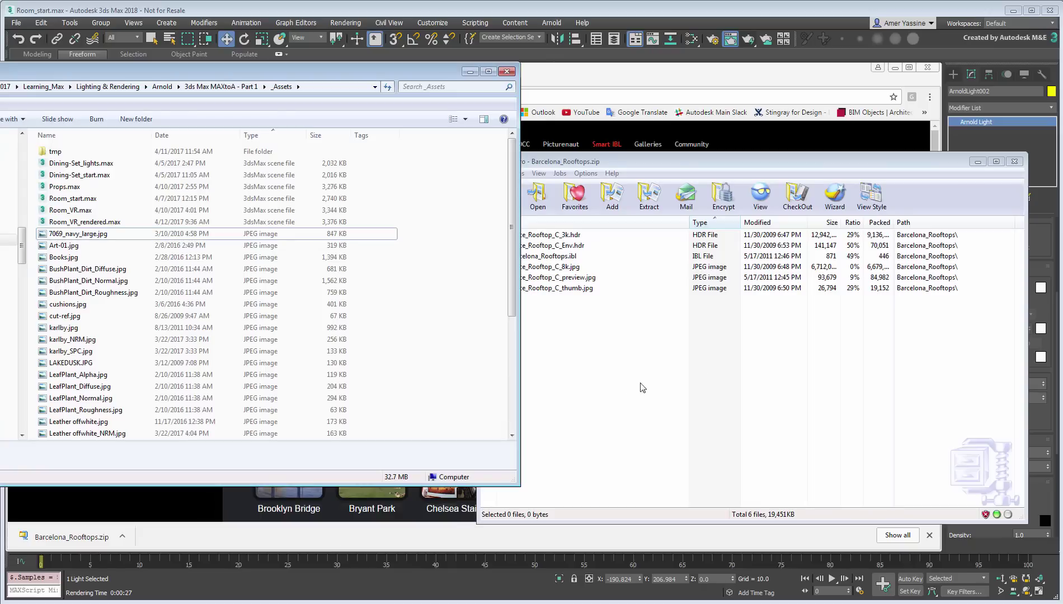
Step: Extract Barce_Rooftop_C_3k.hdr from the archive into the _Assets folder
left_click(689, 378)
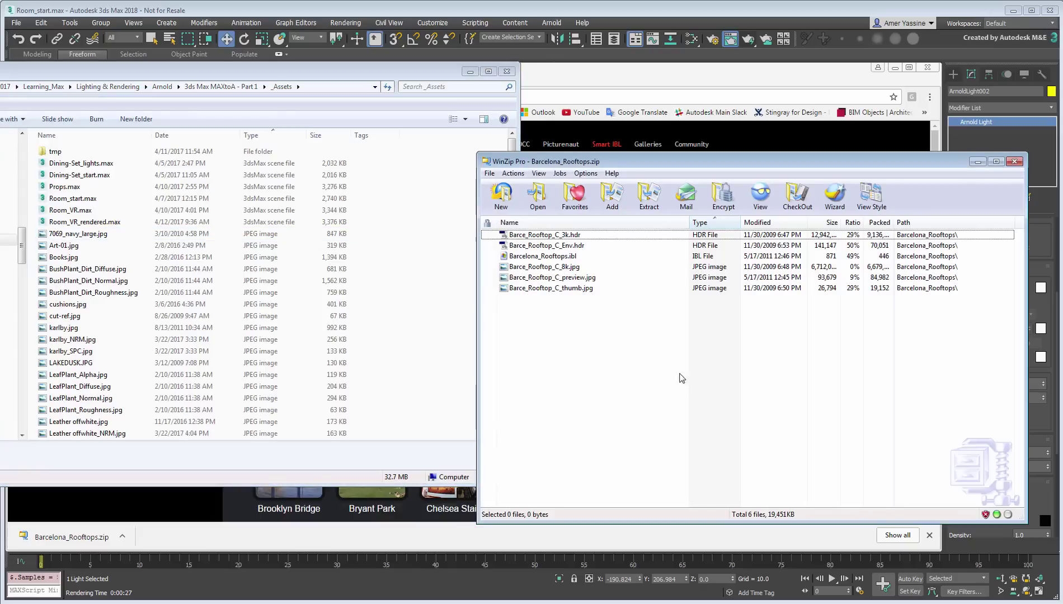
left_click(556, 235)
left_click_drag(556, 235, 403, 311)
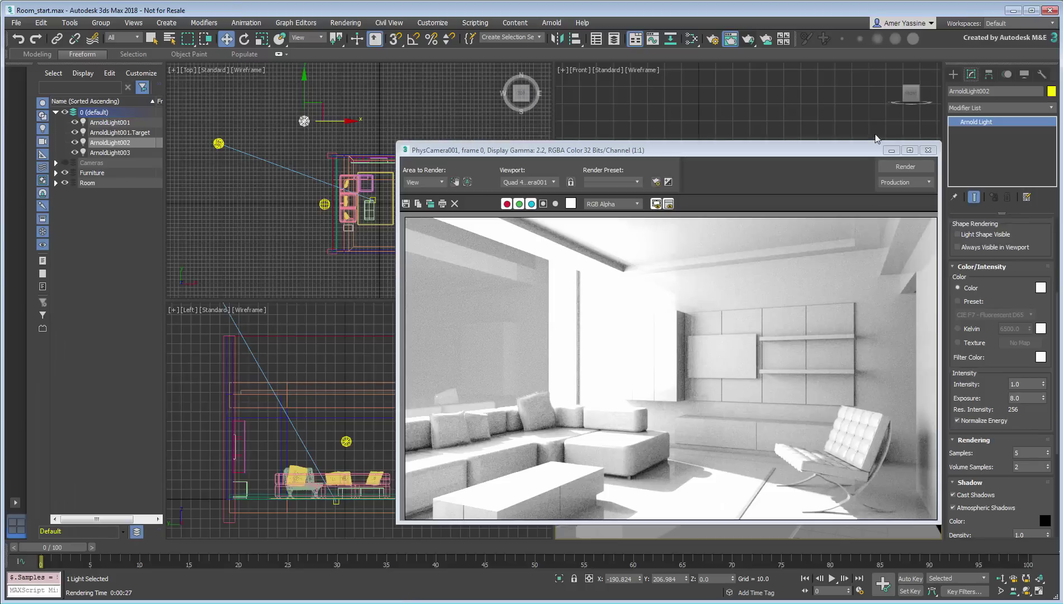
Step: Close the render and drop Barce_Rooftop_C_3k.hdr into the Slate Material Editor as a Bitmap node
left_click(928, 151)
left_click(693, 39)
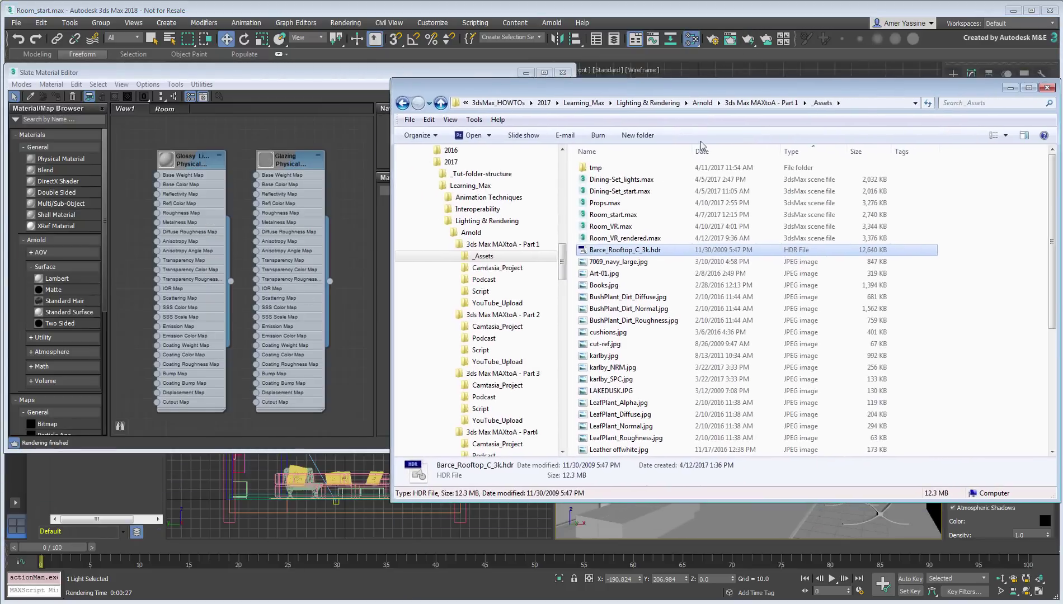
scroll(258, 318, "down", 2)
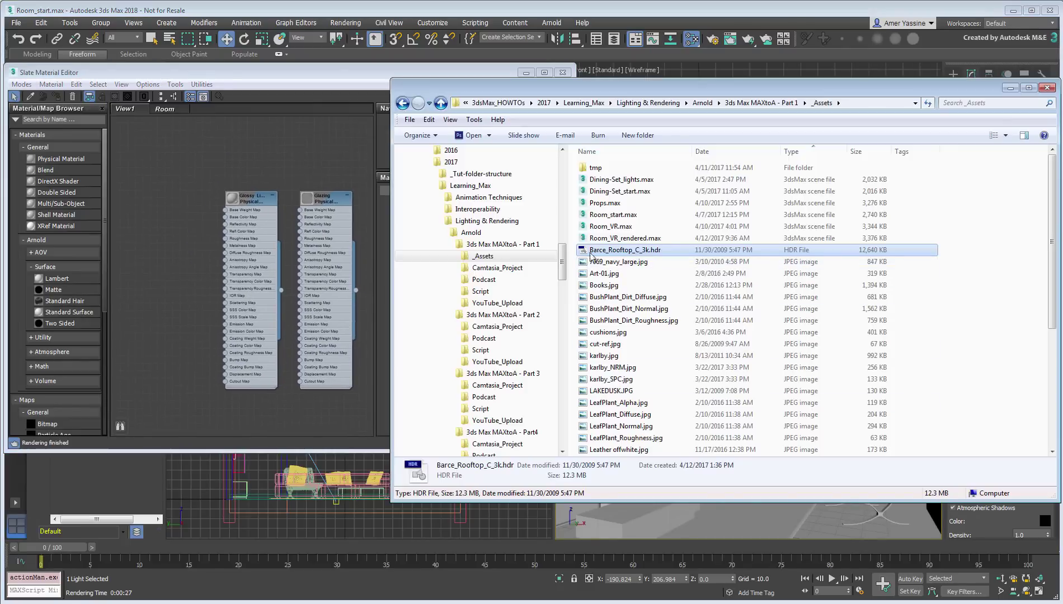
mouse_move(623, 250)
left_mouse_down()
mouse_move(166, 315)
mouse_move(156, 299)
left_mouse_up()
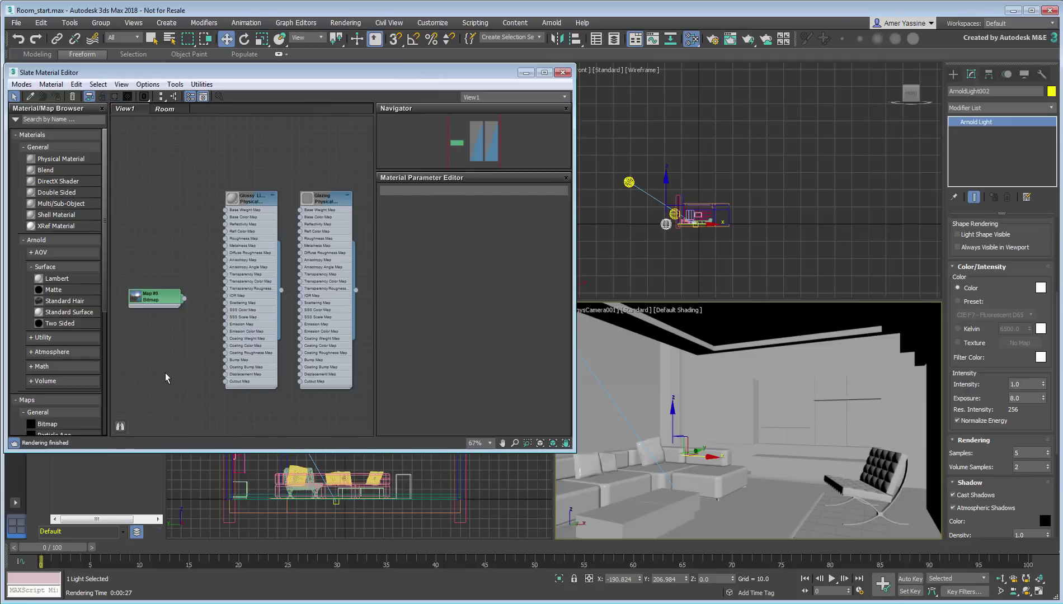
scroll(213, 323, "up", 3)
scroll(199, 340, "up", 2)
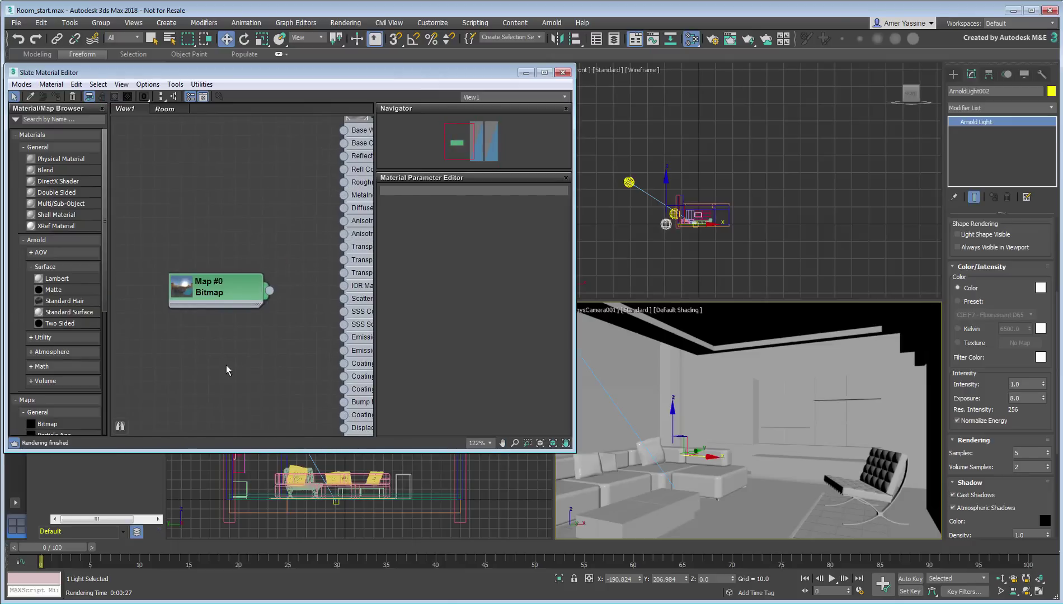
Step: Give the rooftop bitmap Spherical Environment mapping with U tiling -1.0 and U offset -0.25
double_click(218, 301)
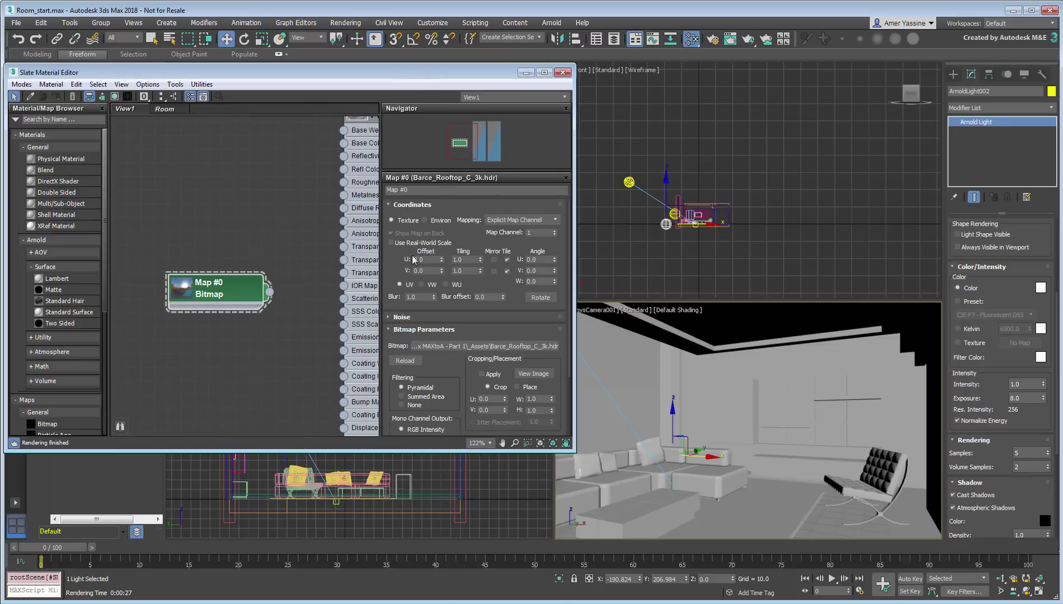
left_click(424, 220)
left_click(521, 220)
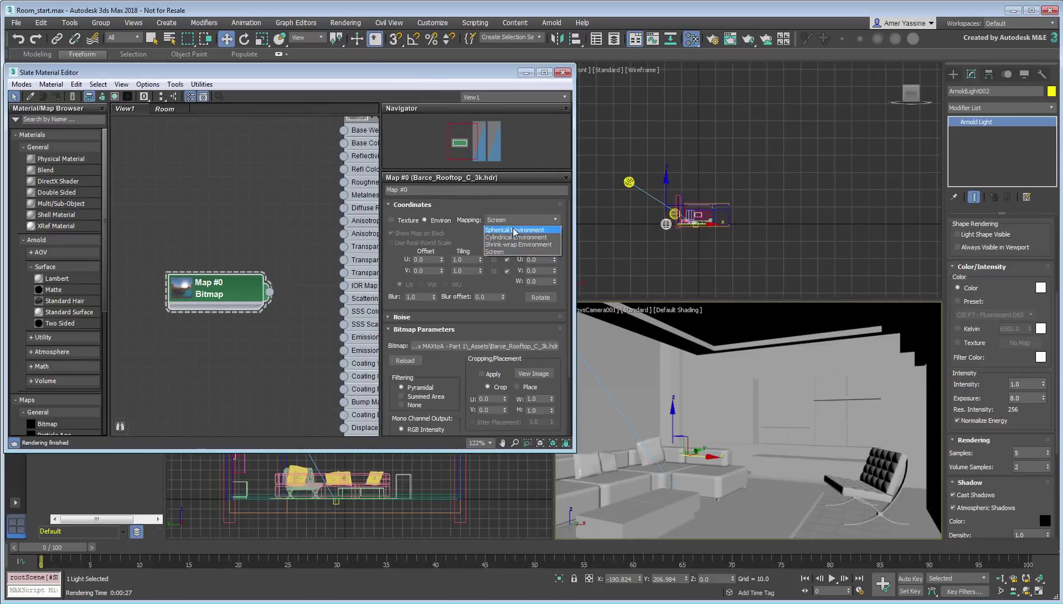
left_click(512, 230)
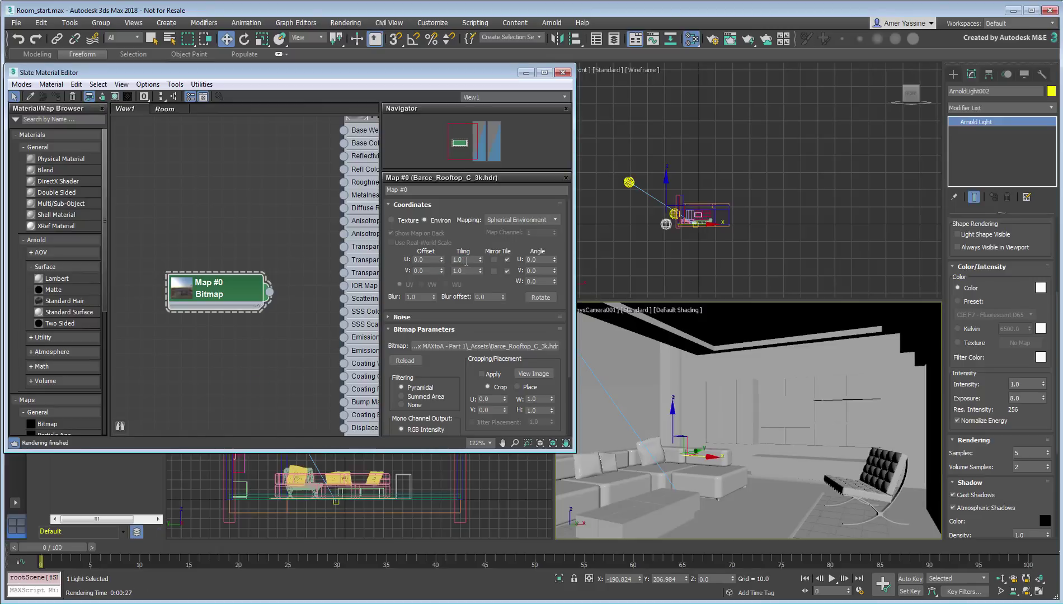
double_click(466, 260)
type("-1")
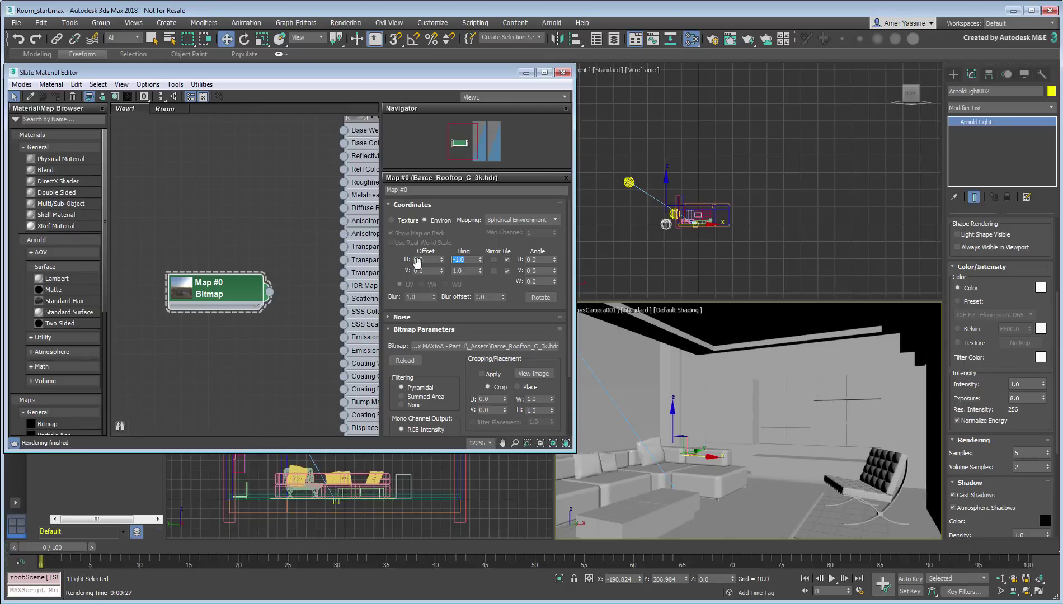
left_click(421, 259)
type("-.25")
key("Return")
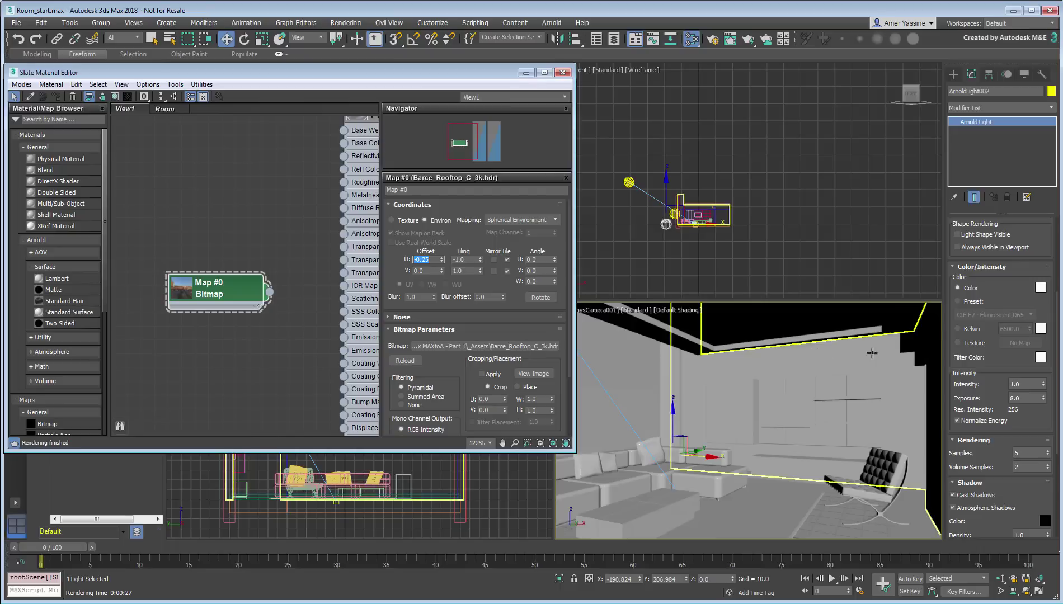
Step: Instance the HDR map as the skydome light's colour texture, with LatLong format and resolution 3000
left_click(958, 342)
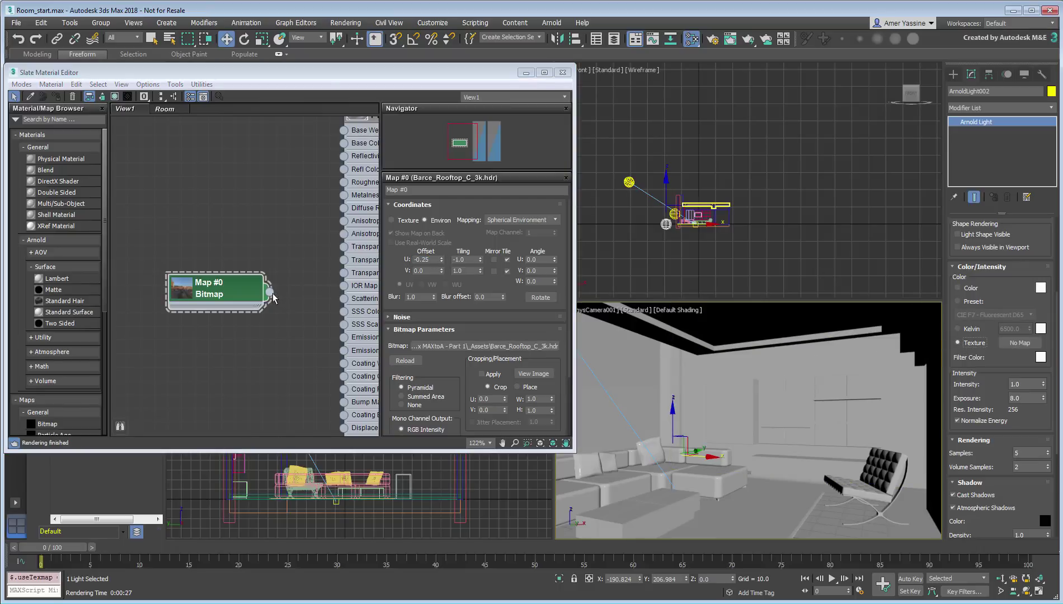
mouse_move(269, 291)
left_mouse_down()
mouse_move(306, 305)
mouse_move(1018, 344)
left_mouse_up()
left_click(506, 338)
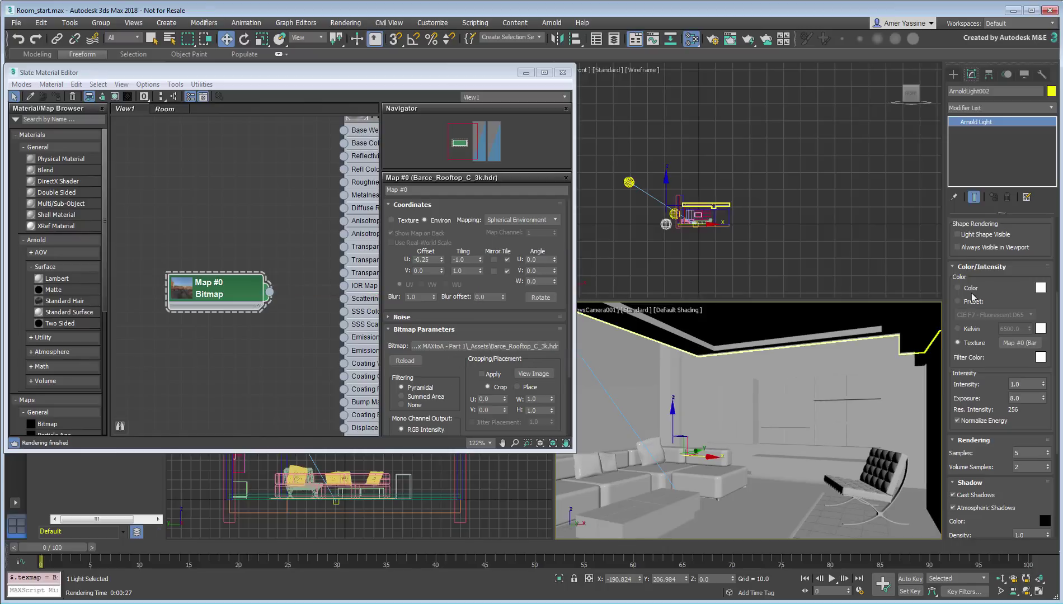
scroll(1035, 470, "up", 5)
scroll(1035, 470, "up", 5)
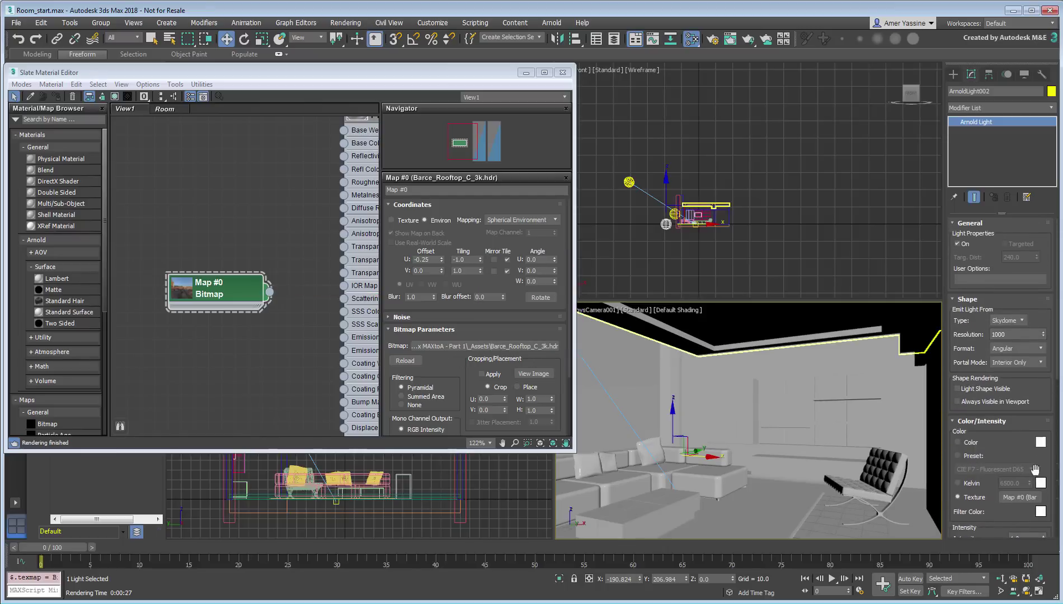
left_click(1041, 348)
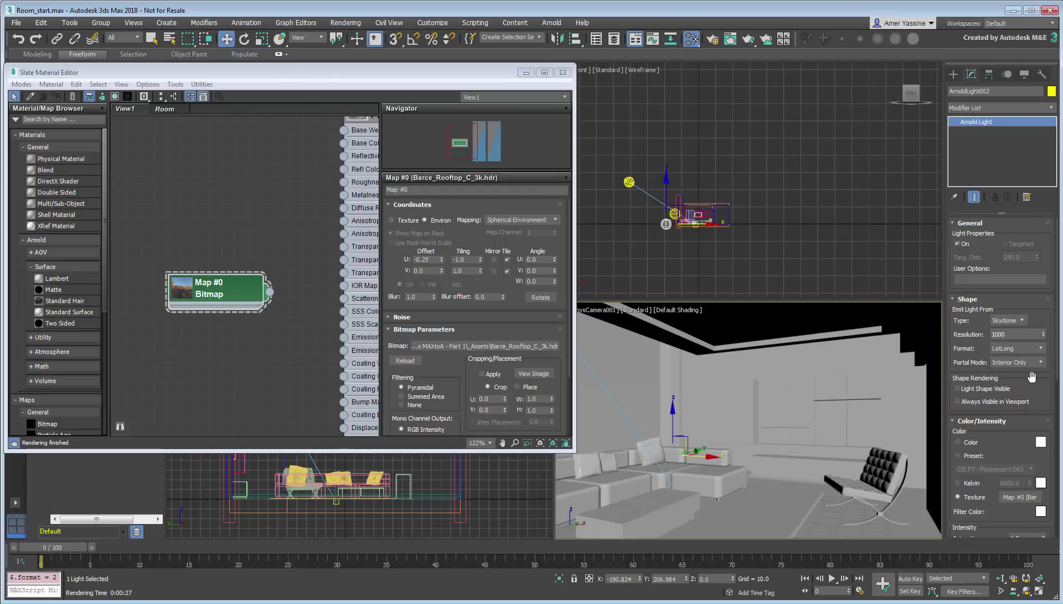
double_click(999, 335)
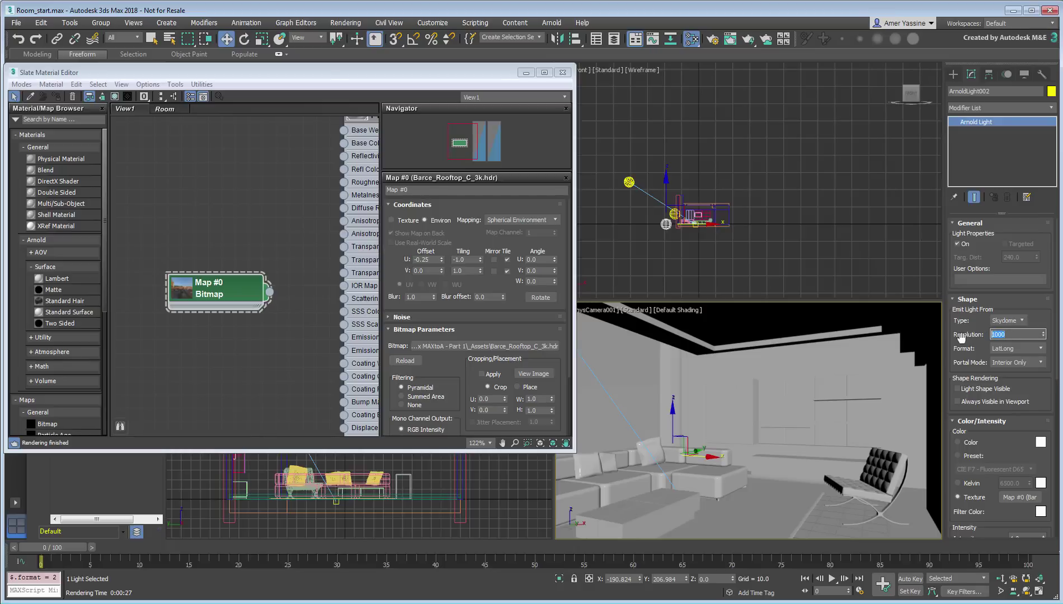
type("300")
key("Return")
Step: Clone the previous render to the top-left and re-render the room with HDR skydome lighting
left_click(729, 39)
left_click_drag(535, 188, 918, 197)
left_click(514, 246)
left_click_drag(986, 171, 232, 81)
left_click(995, 210)
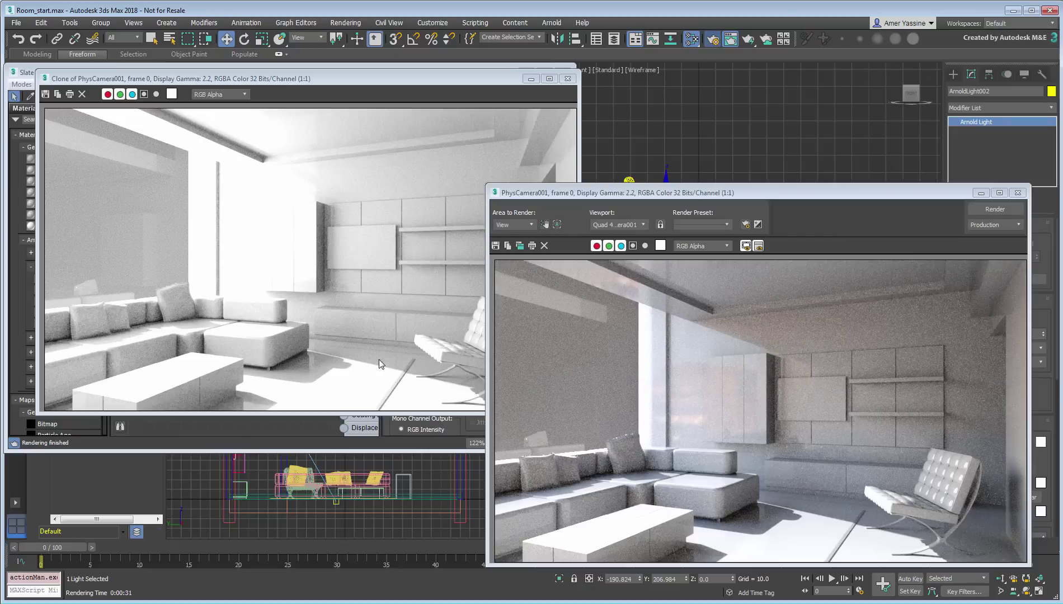
Step: Set the Arnold background source to Custom Map in Render Setup
key("F10")
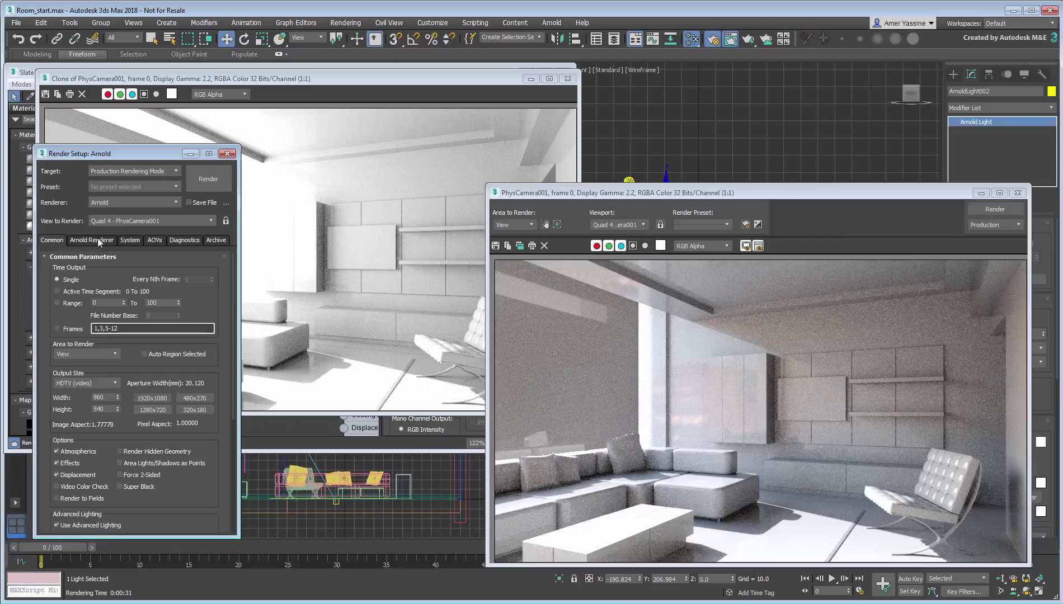
left_click(97, 240)
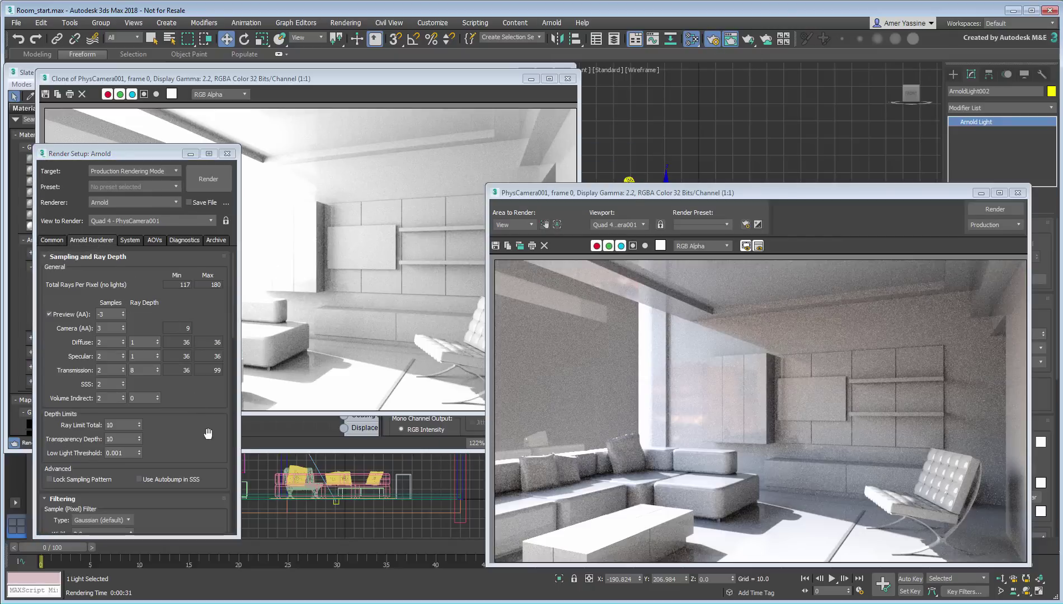
left_click_drag(207, 435, 217, 199)
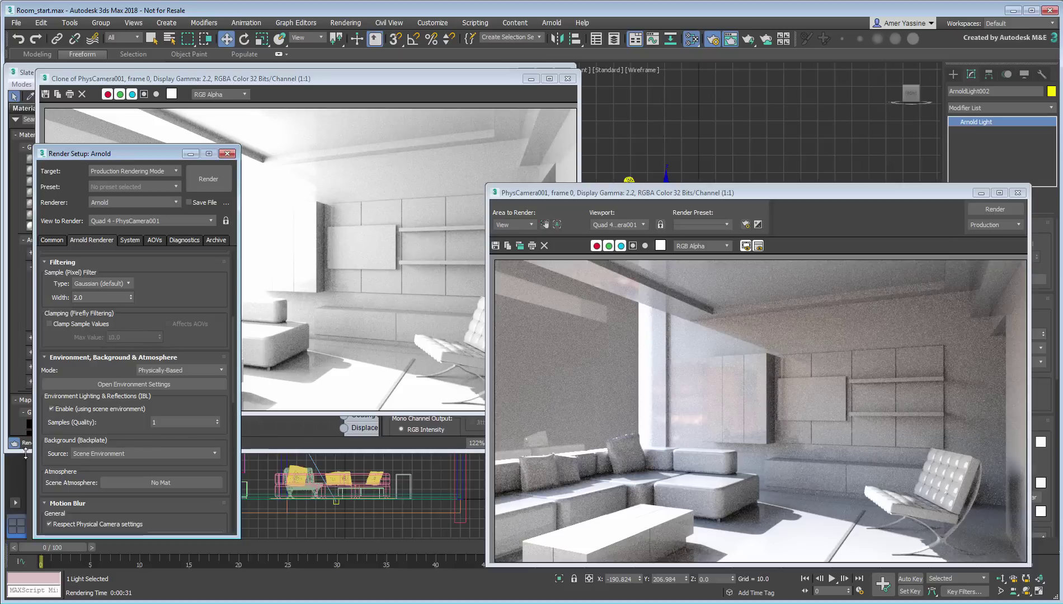
left_click(141, 453)
left_click(115, 486)
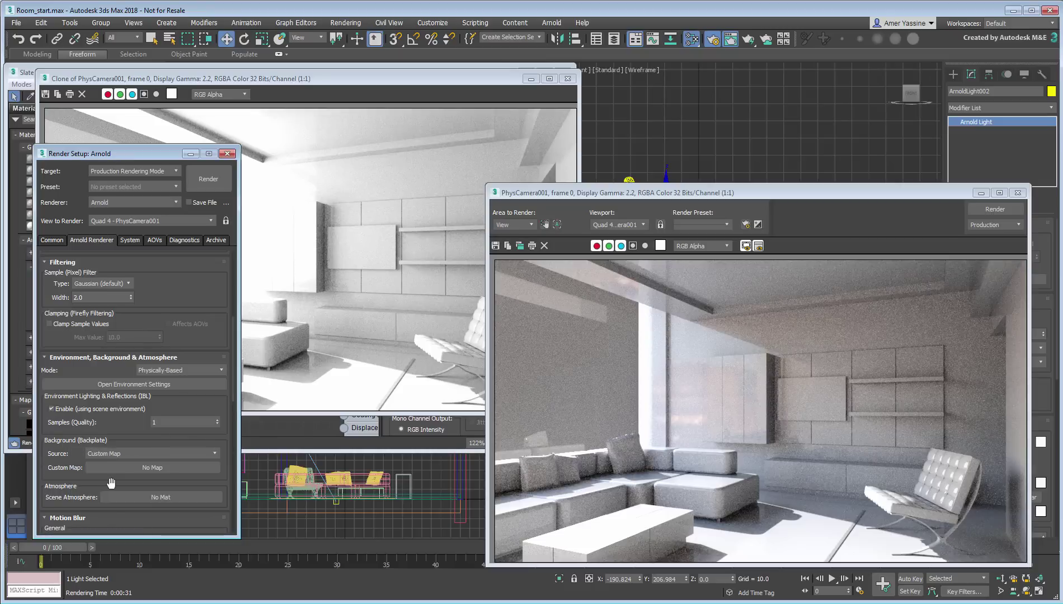
Step: Close the render clone and instance the rooftop bitmap as the backplate, keeping Spherical Environment mapping
left_click_drag(153, 153, 706, 162)
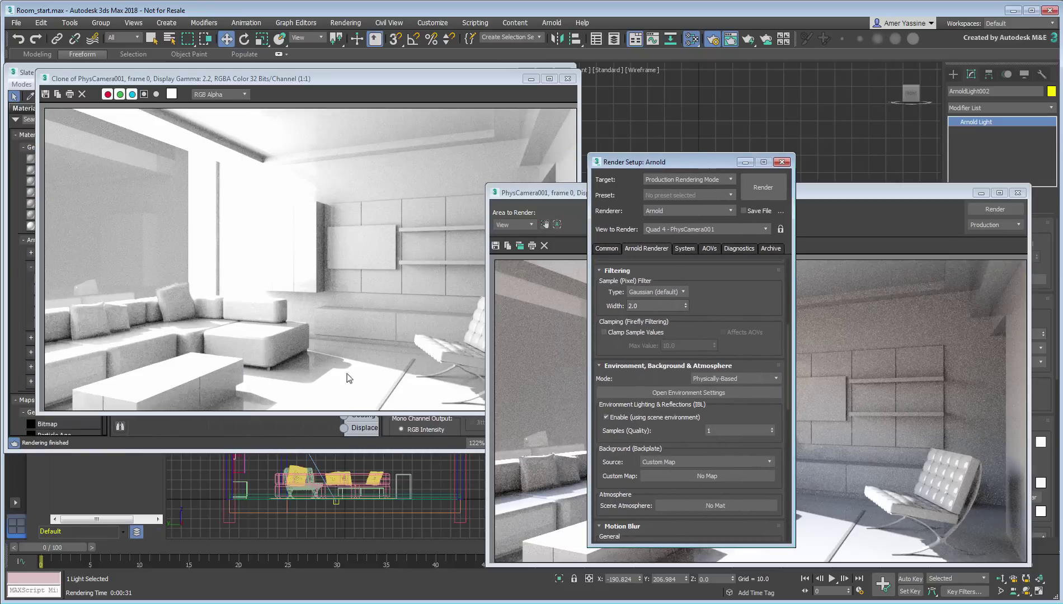
left_click(281, 444)
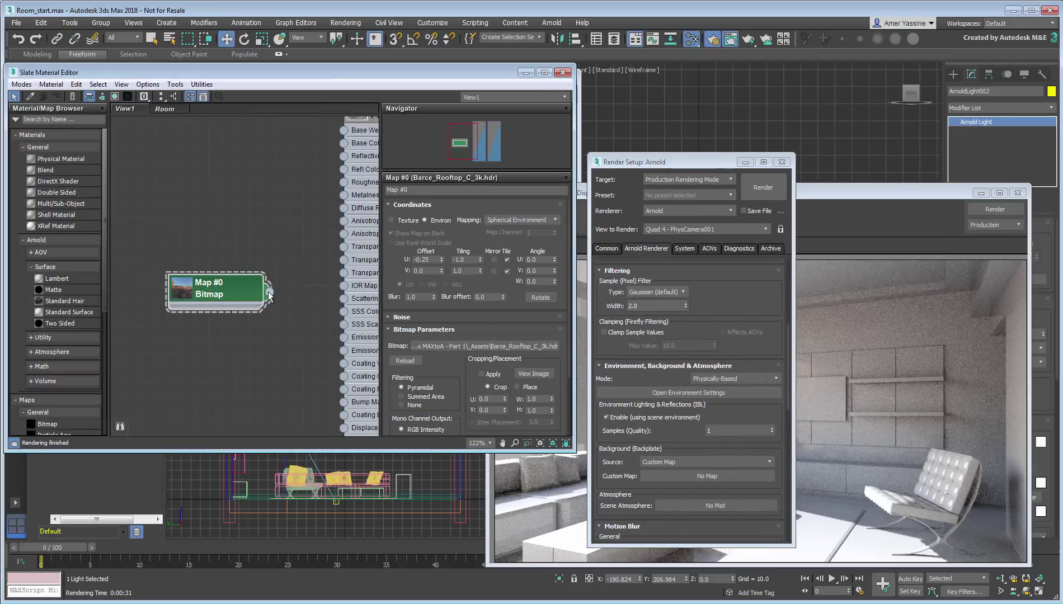
left_click_drag(268, 290, 720, 481)
left_click(655, 386)
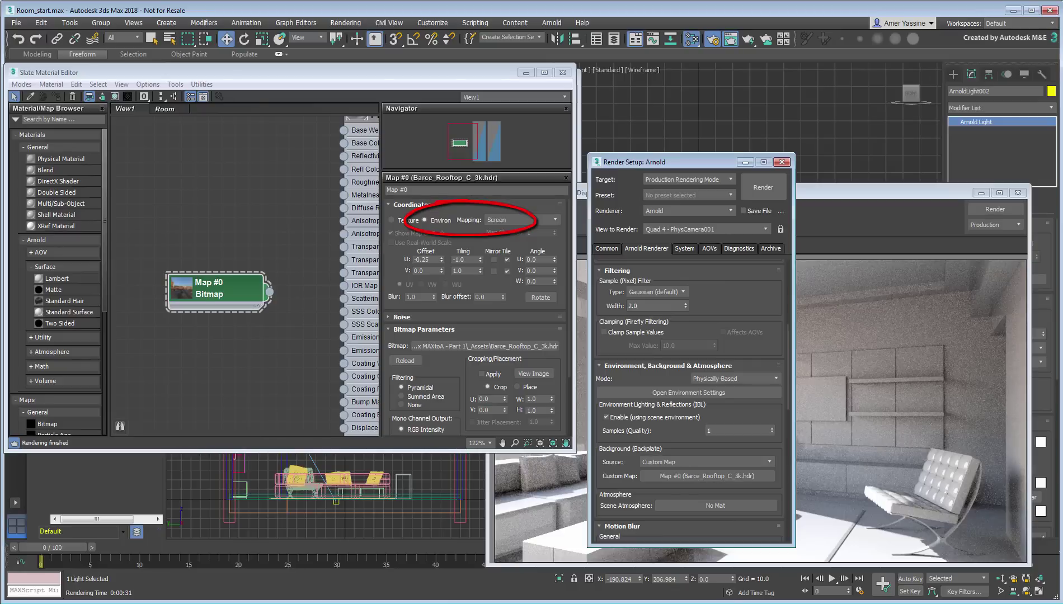
left_click(502, 221)
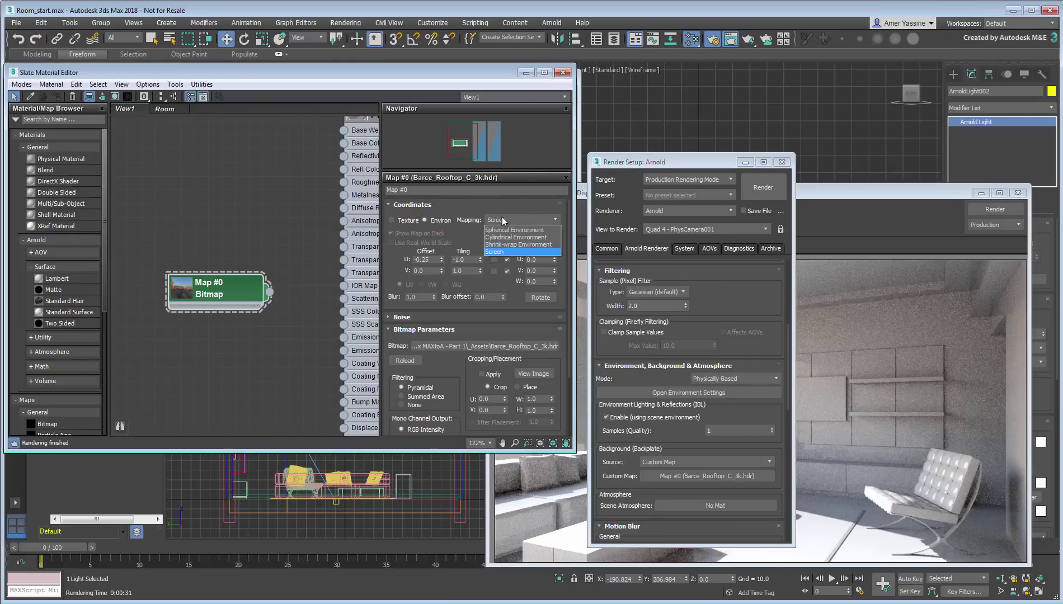
left_click(514, 229)
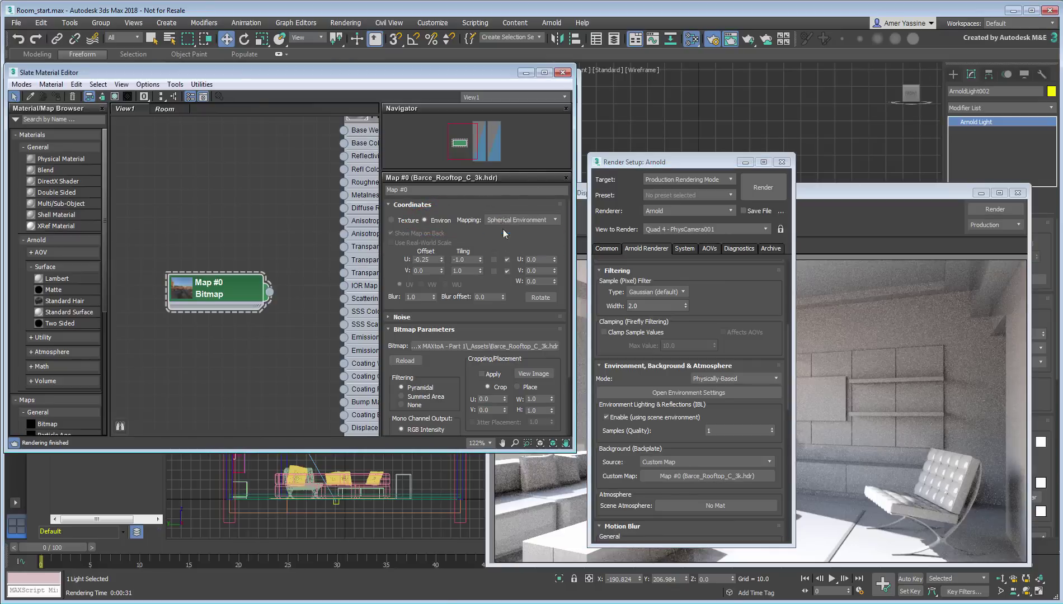
left_click(966, 442)
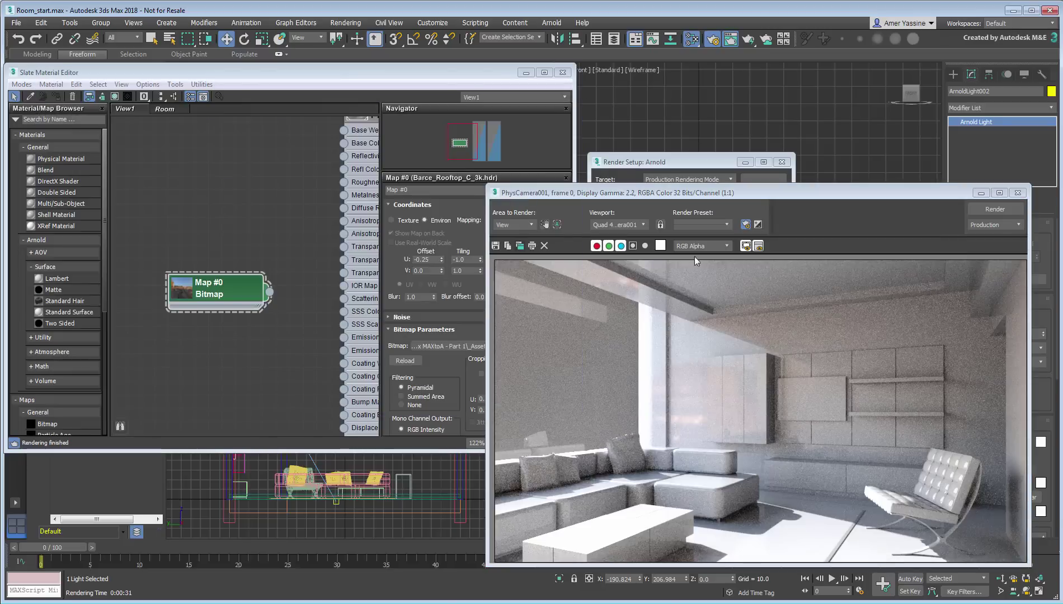
Step: Set a render copy aside, re-render the skyline-through-window view, then close the copy
left_click(520, 246)
left_click_drag(914, 173, 170, 77)
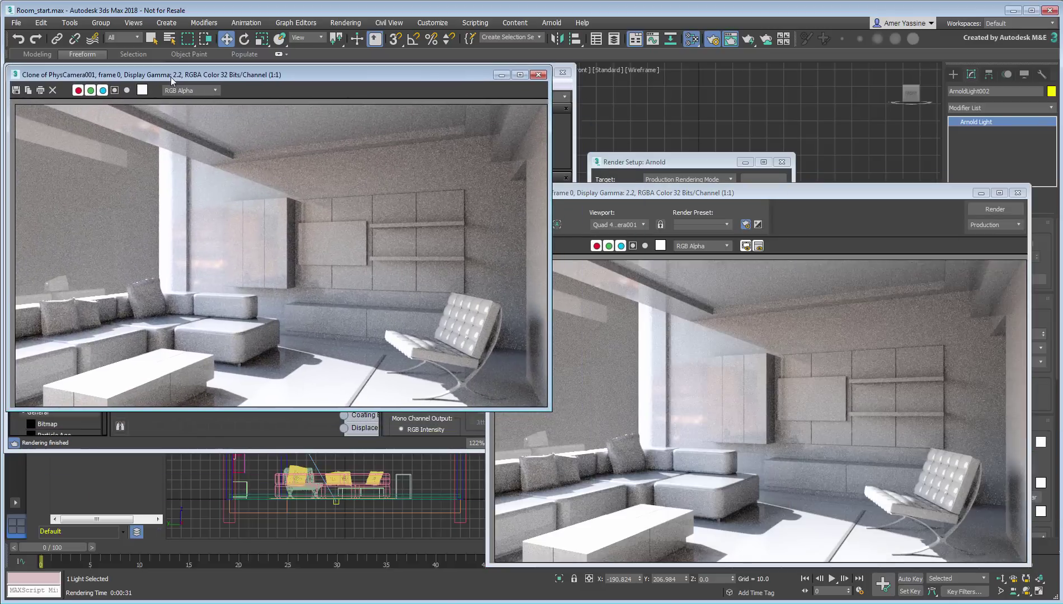
left_click(1008, 205)
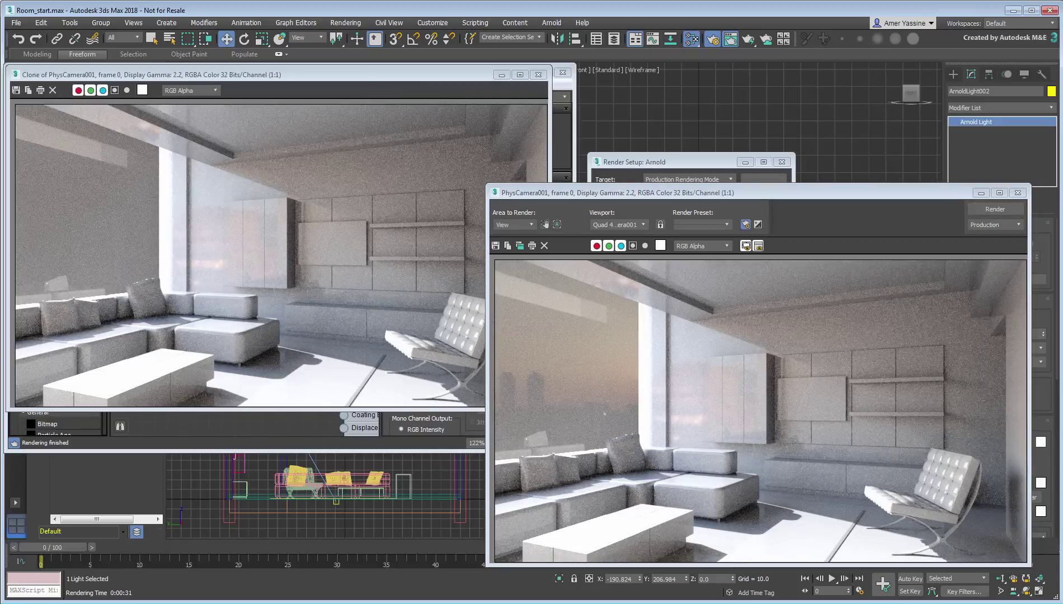
left_click(536, 76)
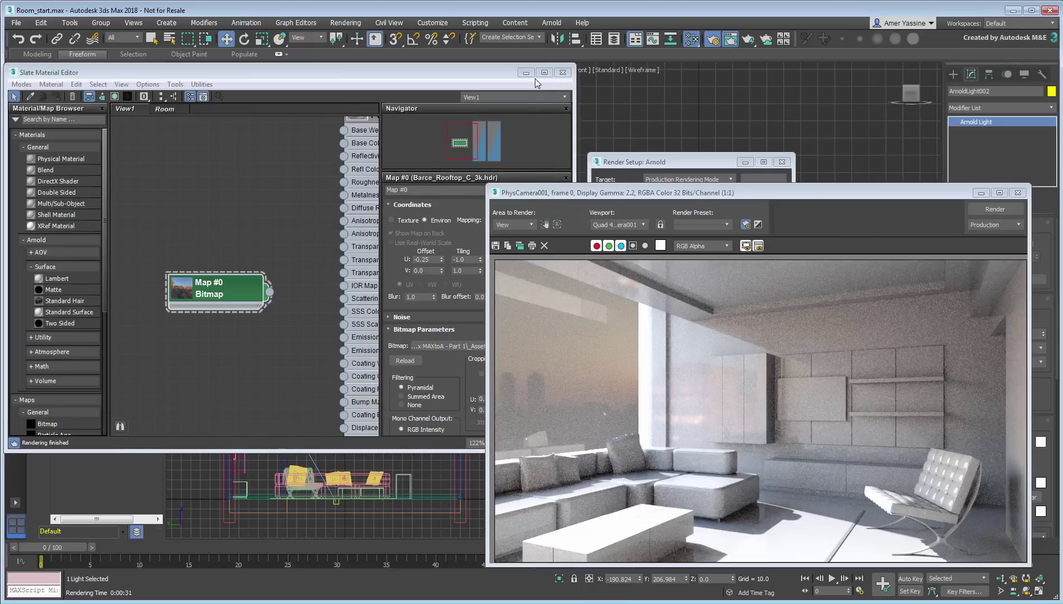
left_click(240, 351)
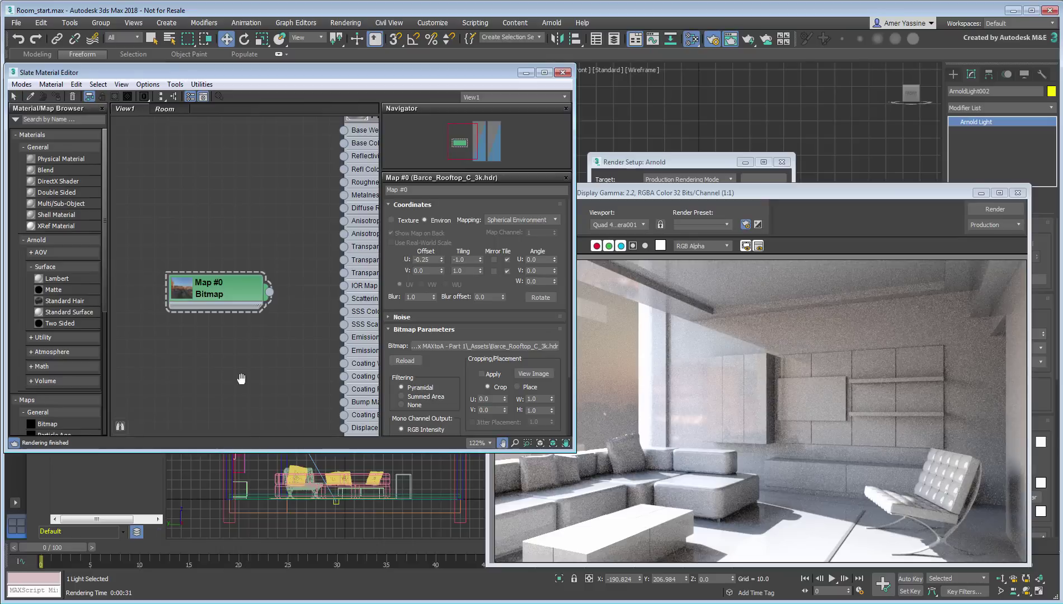
Step: Create an Arnold Color Correct node and wire the Map #0 rooftop bitmap into its input
middle_click_drag(240, 379, 226, 371)
left_click_drag(205, 287, 190, 281)
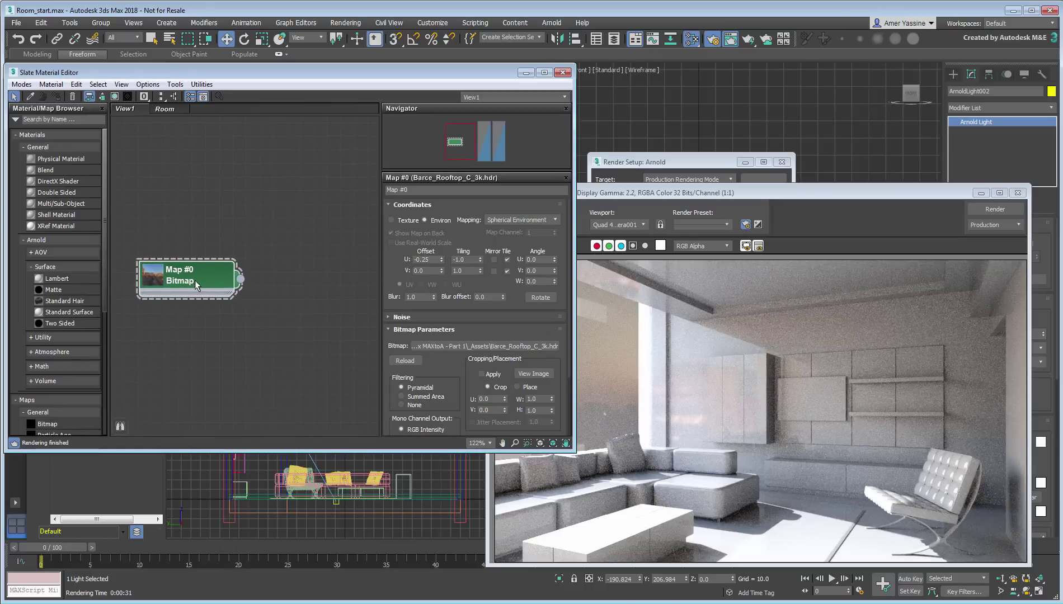
right_click(226, 202)
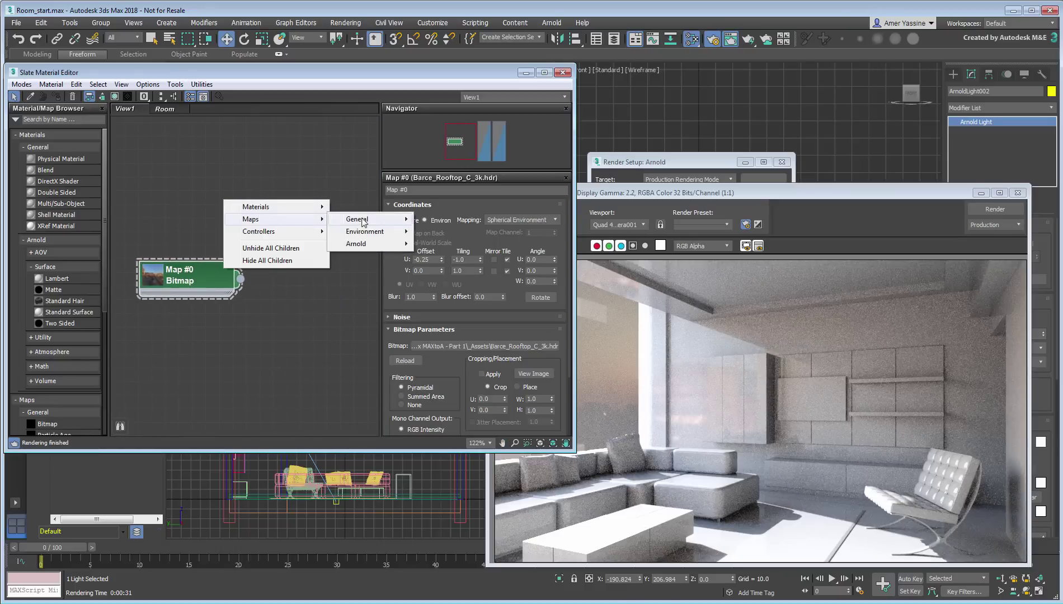
mouse_move(453, 244)
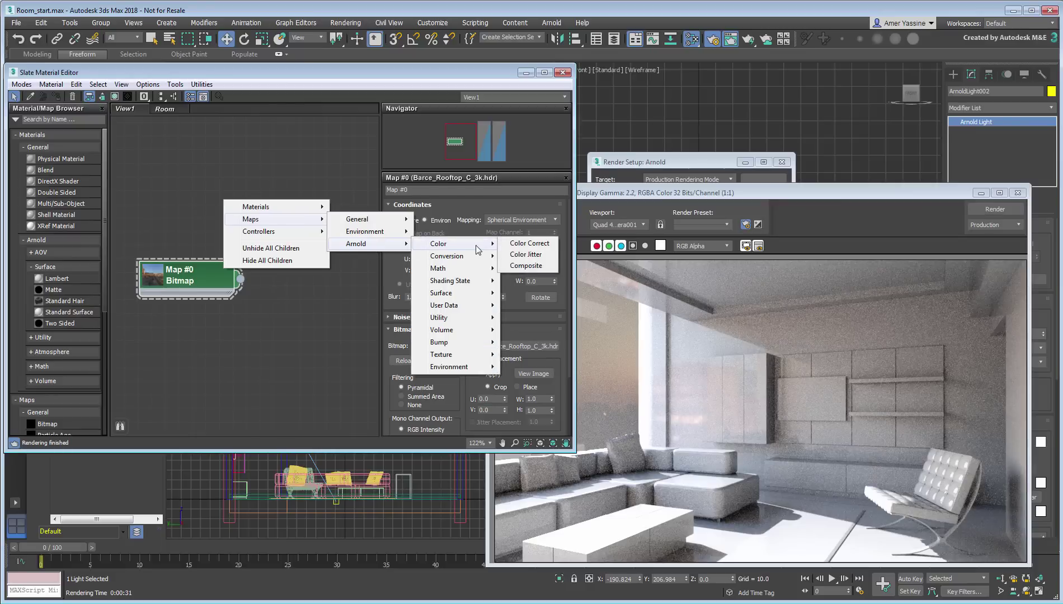
left_click(529, 244)
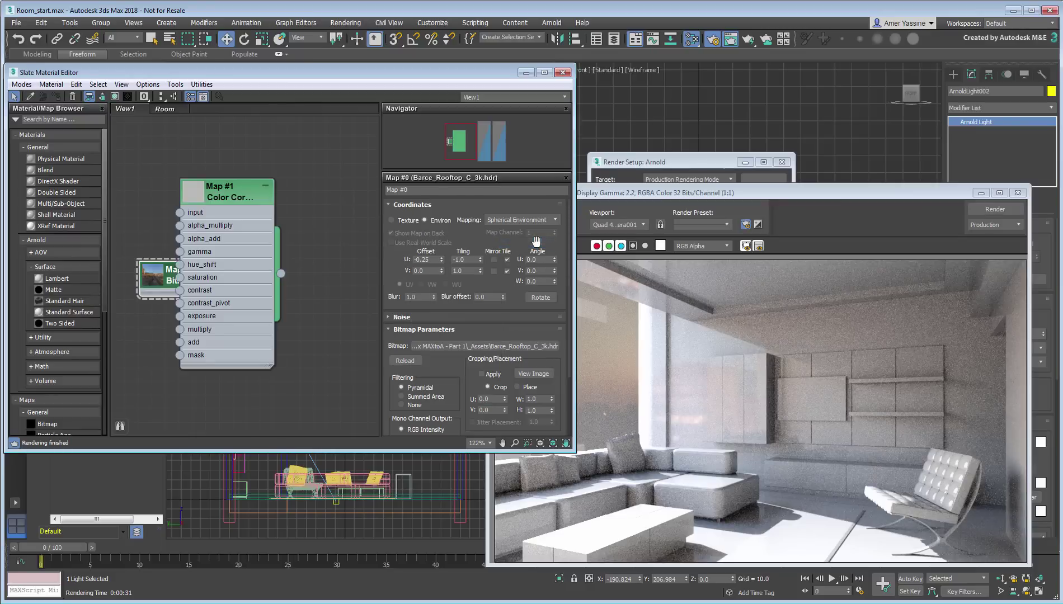
left_click_drag(222, 192, 303, 206)
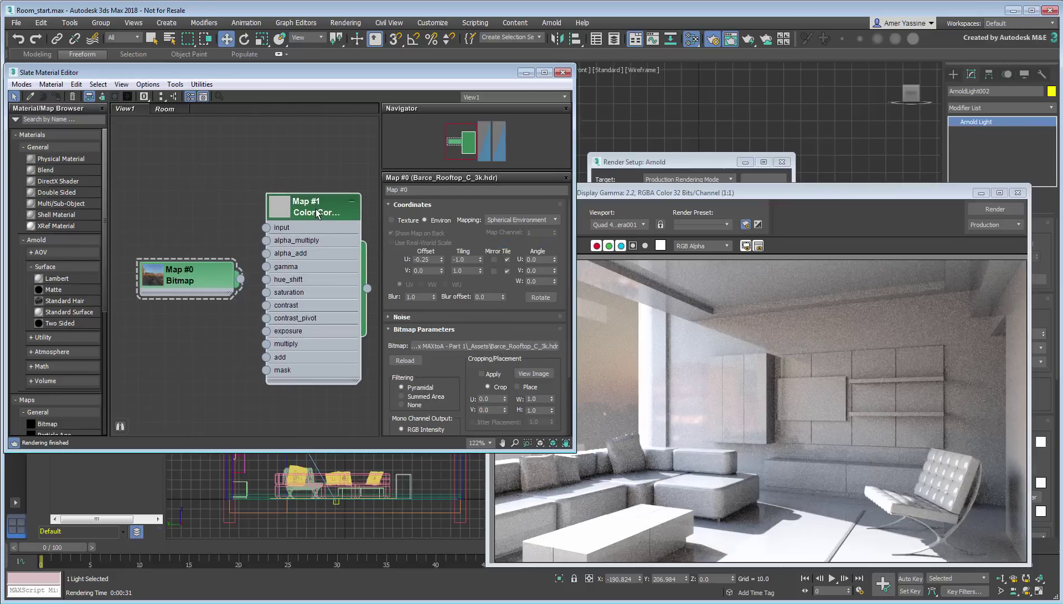
mouse_move(189, 283)
left_mouse_down()
mouse_move(165, 264)
mouse_move(261, 227)
left_mouse_up()
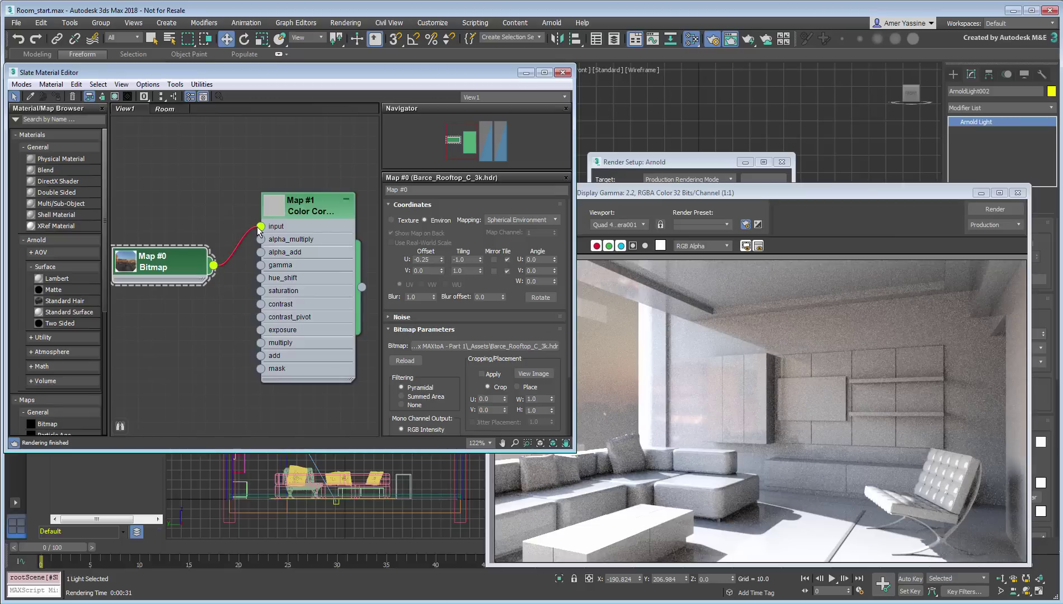
double_click(304, 203)
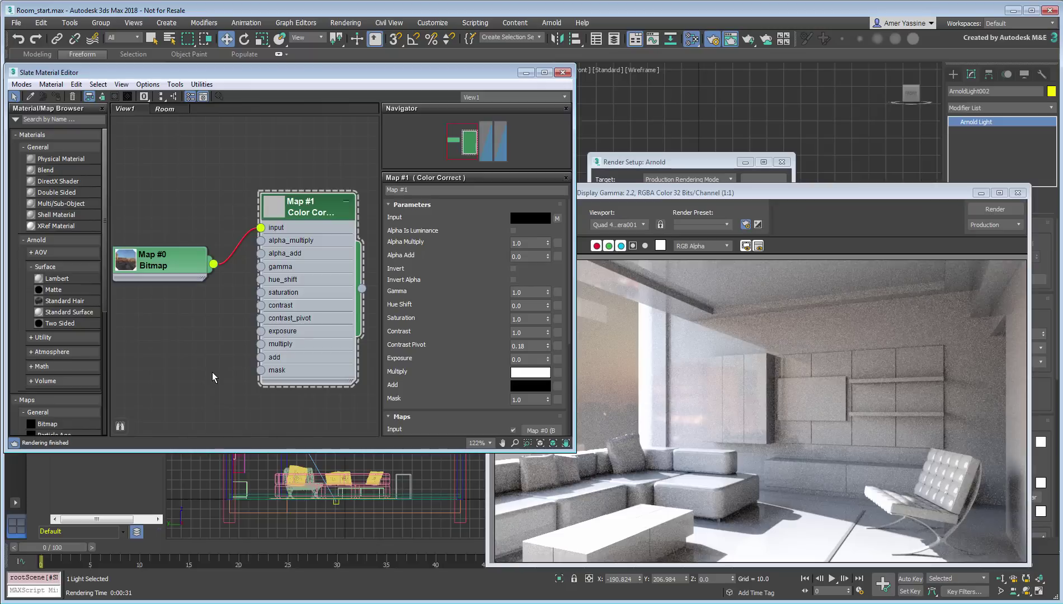
Step: Instance the Color Correct map into the skydome light texture and the Arnold backplate
left_click(982, 192)
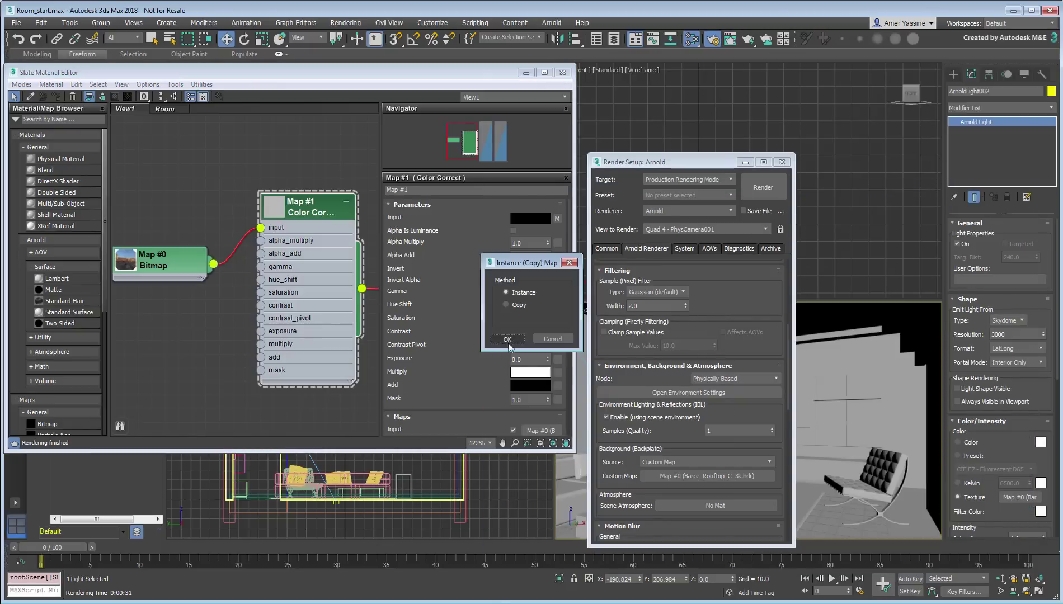
left_click(504, 340)
left_click_drag(364, 290, 706, 475)
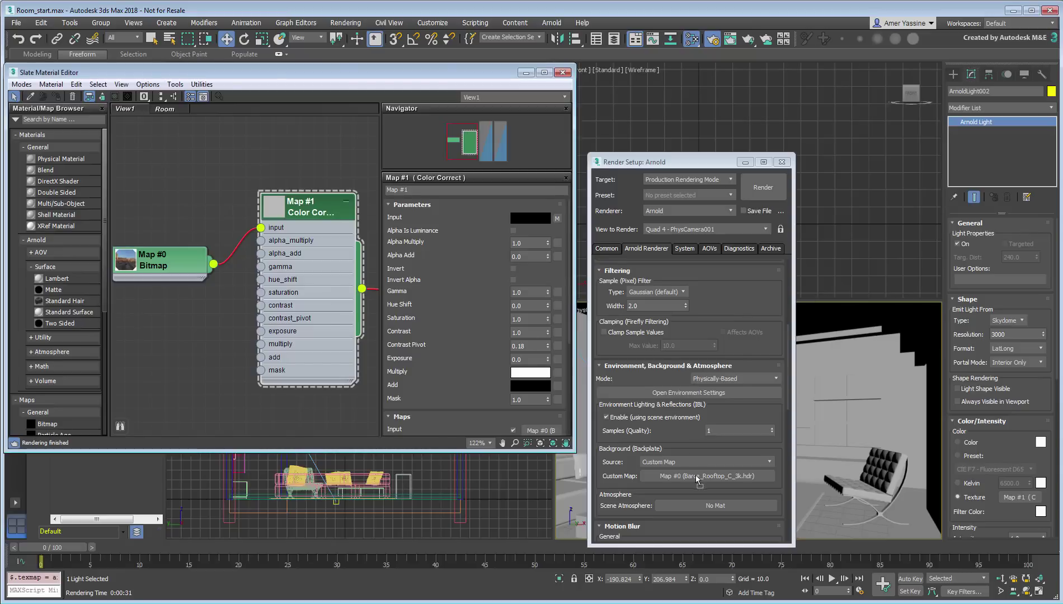
left_click(667, 390)
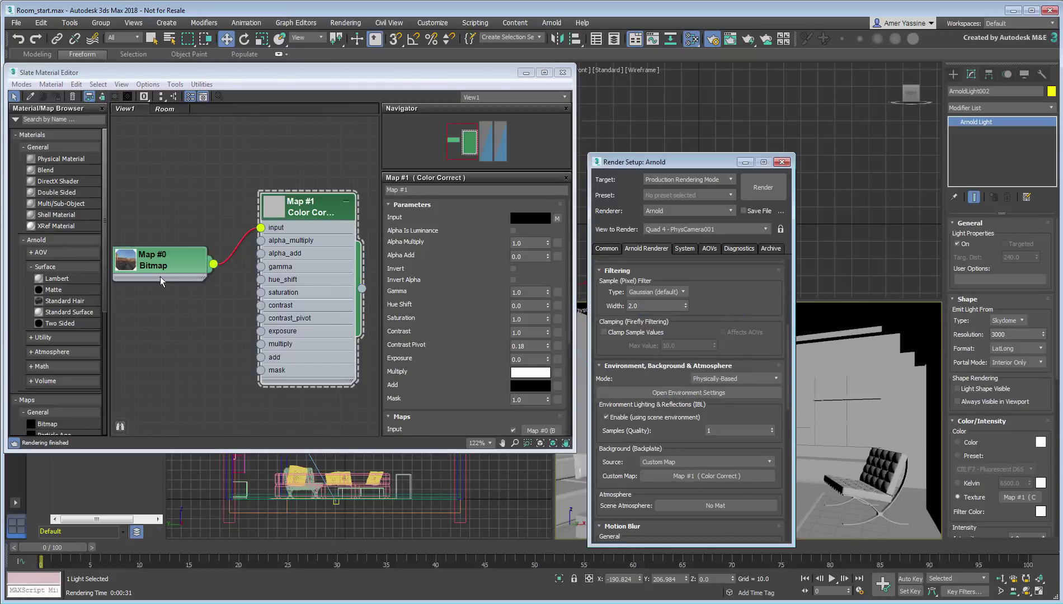
Step: Keep the bitmap on Spherical Environment mapping and set the Color Correct exposure to -1.0
left_click(161, 259)
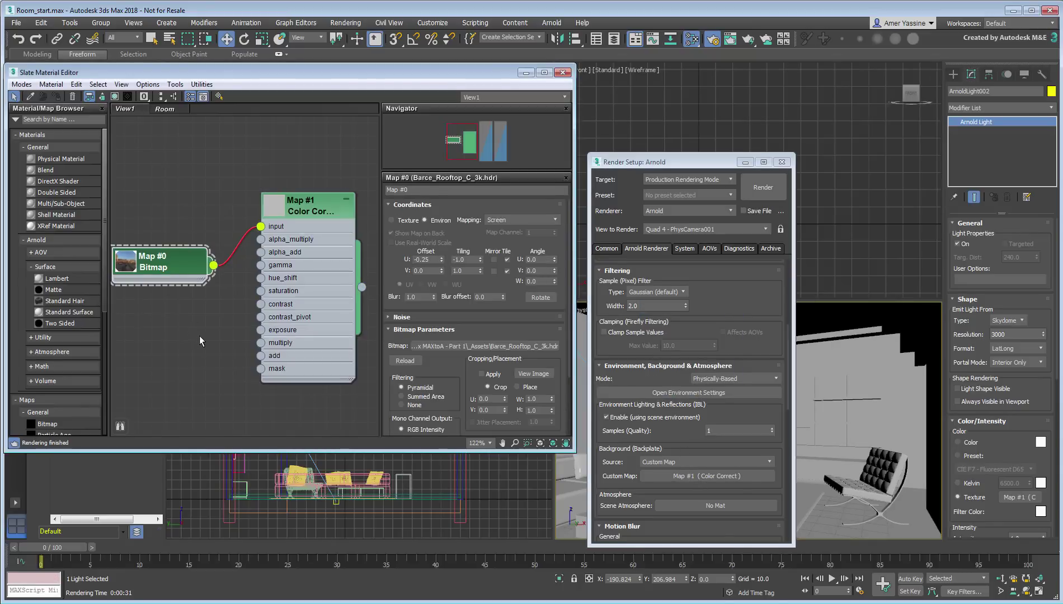
left_click(522, 220)
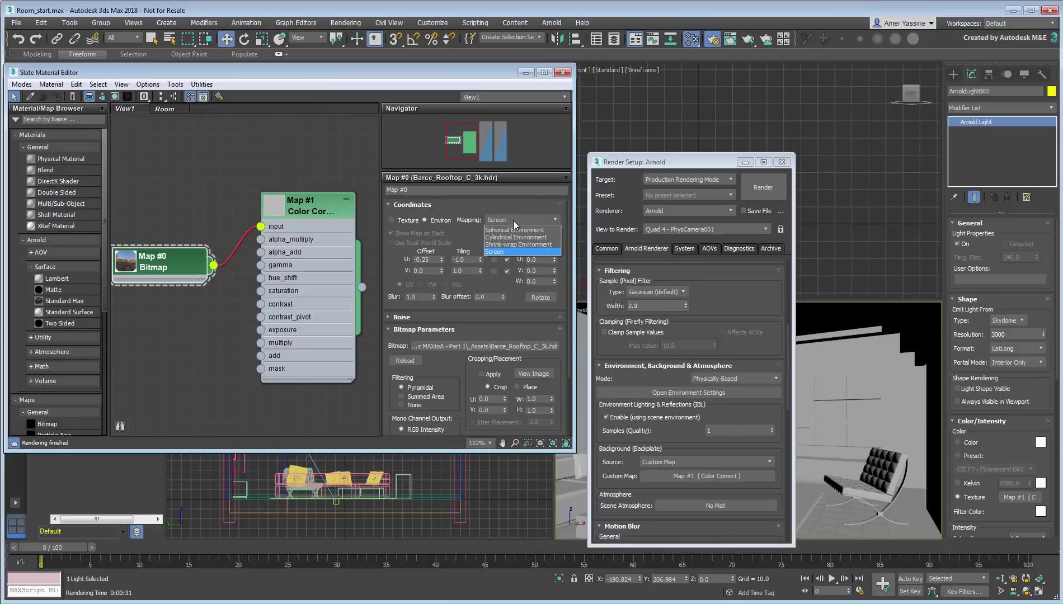
left_click(514, 230)
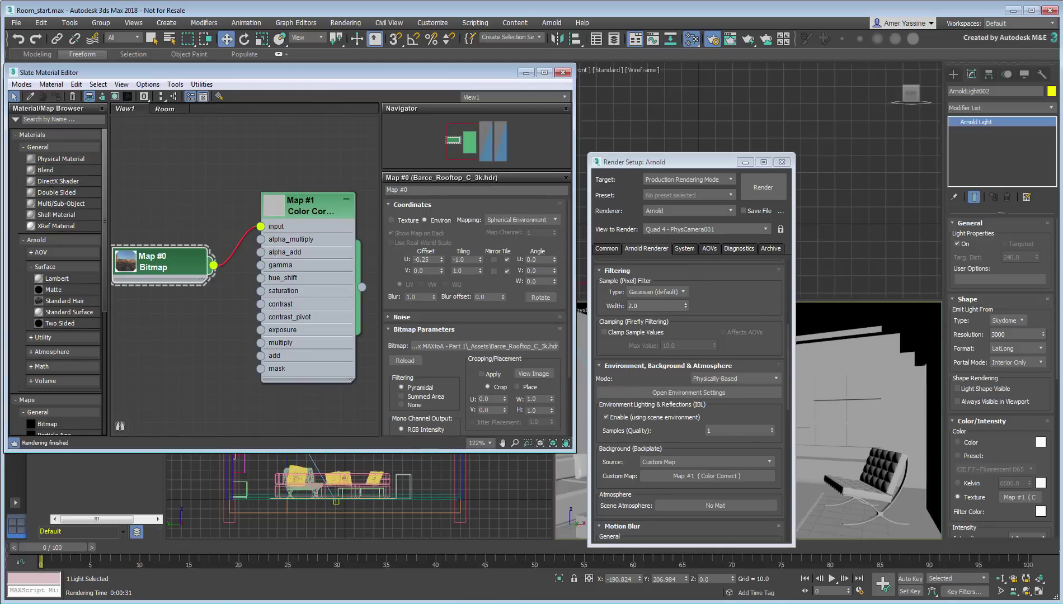
left_click(312, 211)
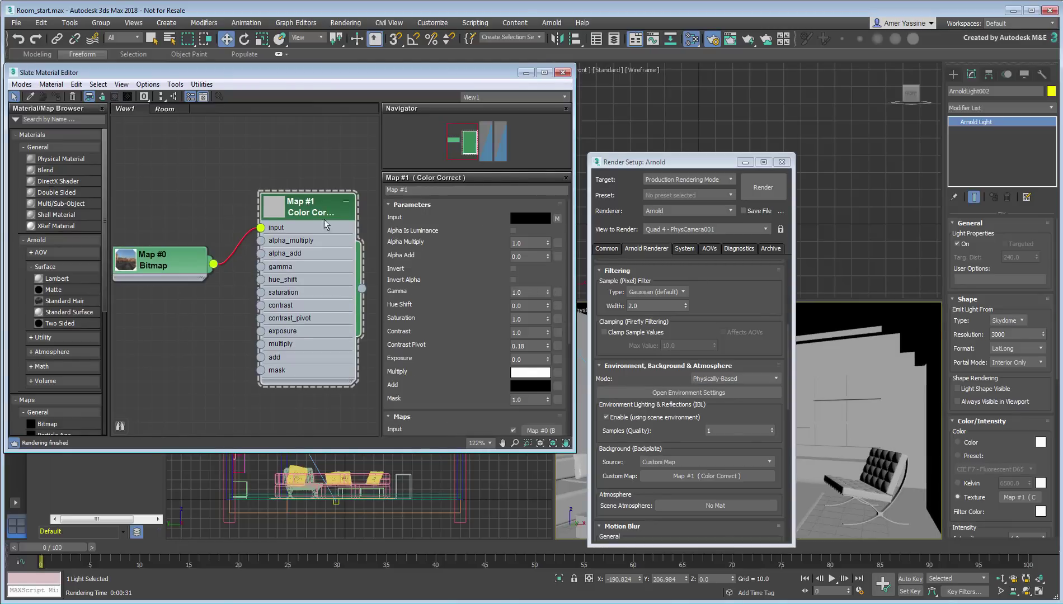
double_click(529, 360)
type("-1")
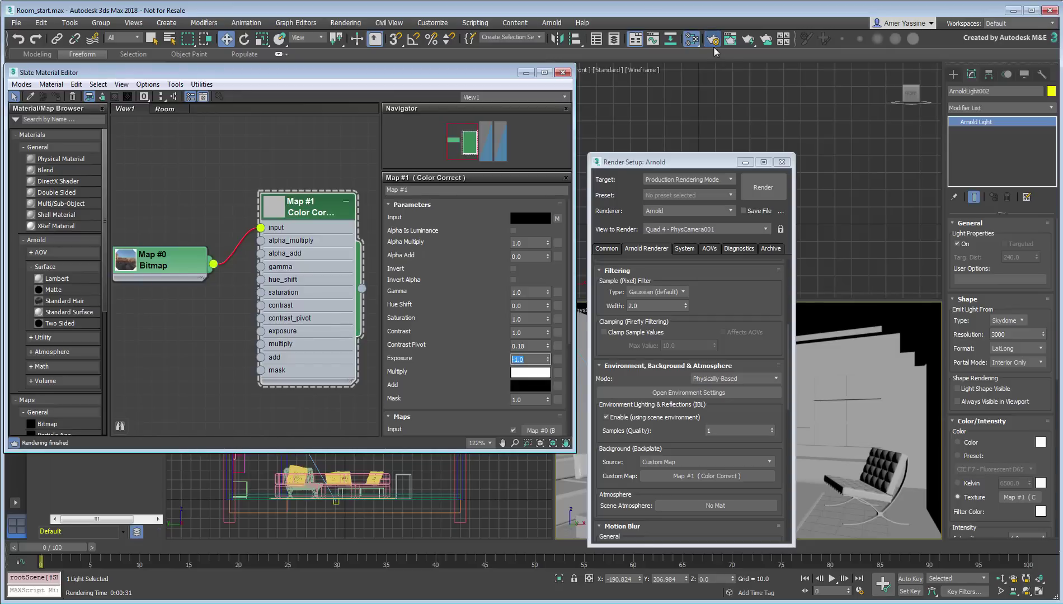
Step: Render the room, clone the frame to the upper left, adjust Color Correct exposure, and re-render
left_click(729, 40)
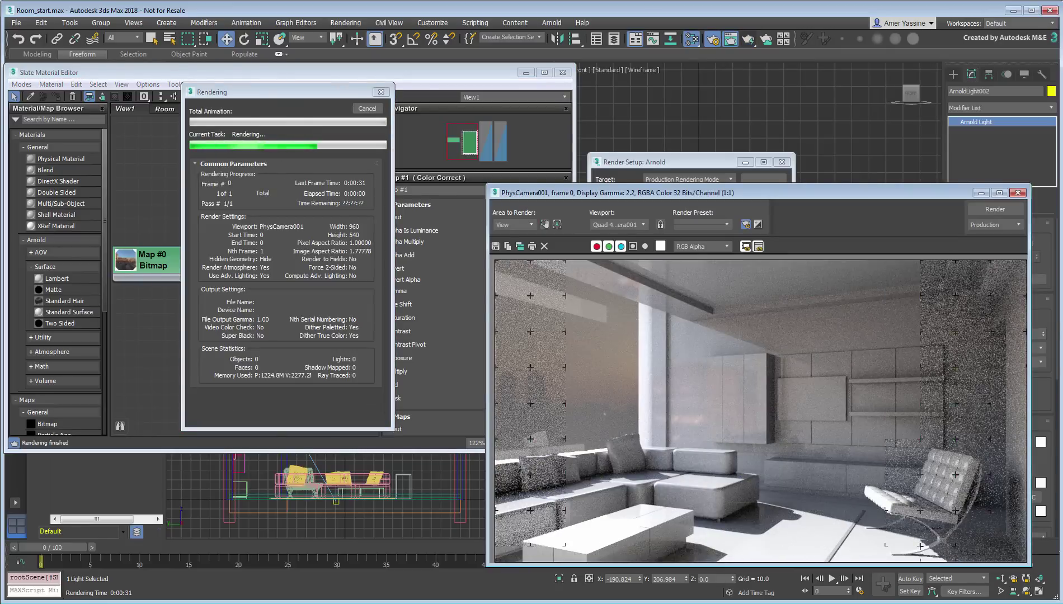
left_click(521, 248)
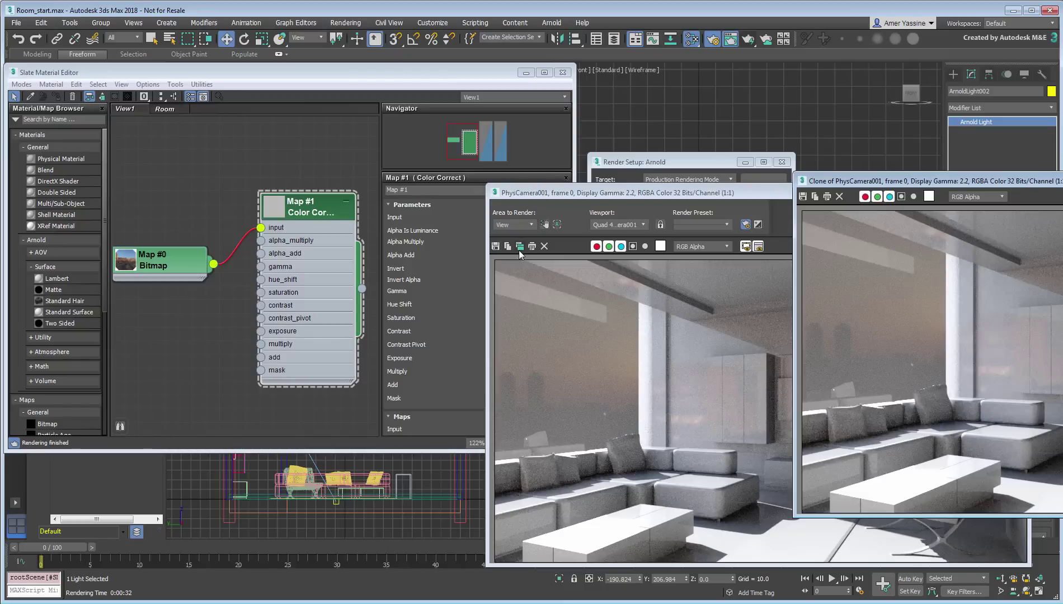
left_click(441, 260)
double_click(530, 359)
left_click_drag(918, 180, 177, 65)
left_click(995, 209)
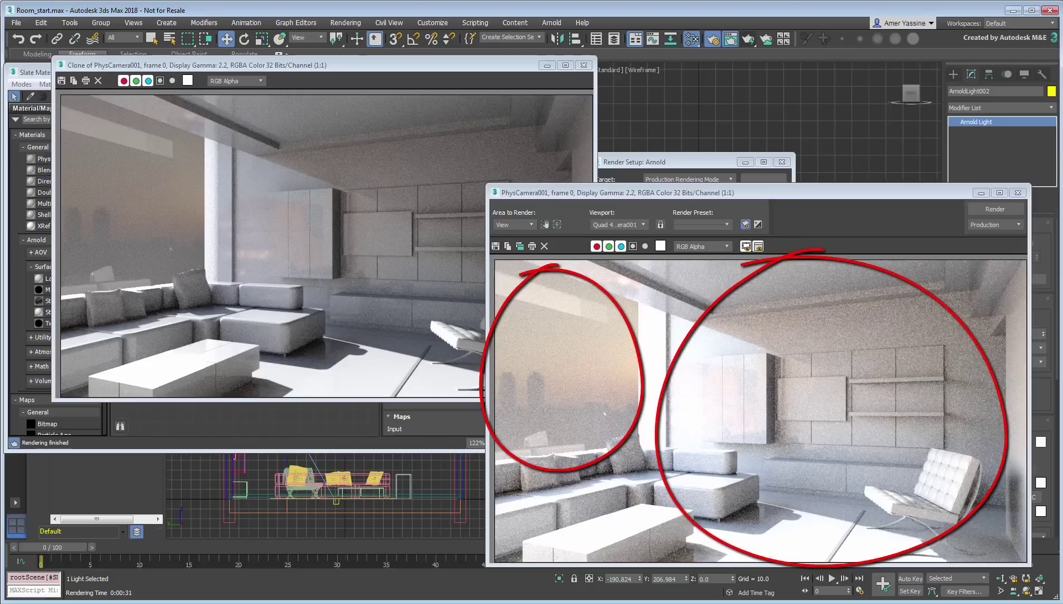
Step: Duplicate the Color Correct node as Map #2 and set its exposure to 2.0
left_click(588, 67)
scroll(207, 257, "down", 2)
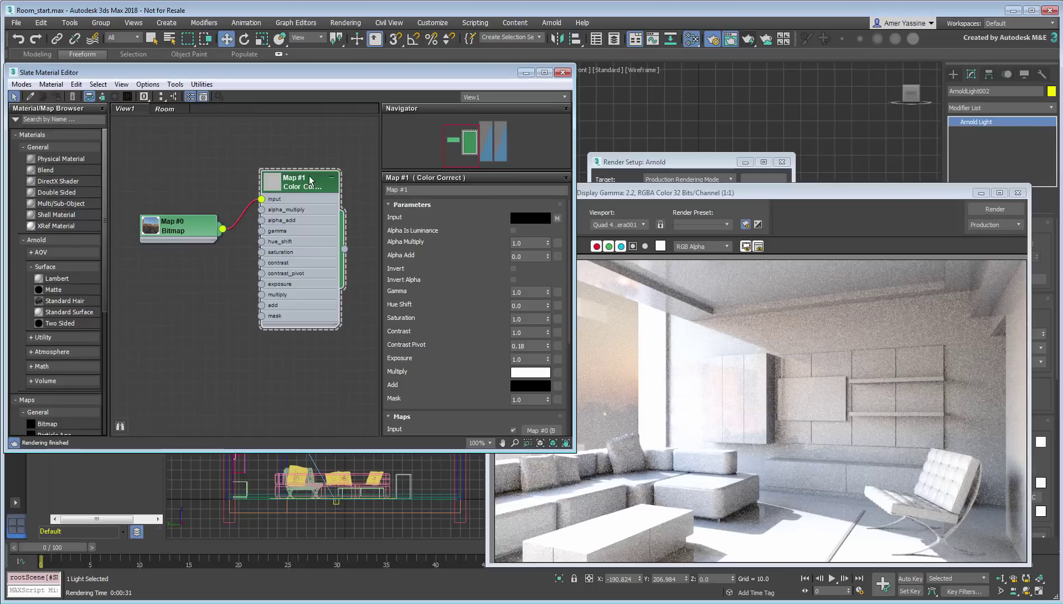
left_click_drag(308, 181, 295, 359, "shift")
left_click_drag(175, 398, 162, 297)
middle_click_drag(208, 249, 189, 212)
left_click(278, 324)
double_click(528, 360)
type("2")
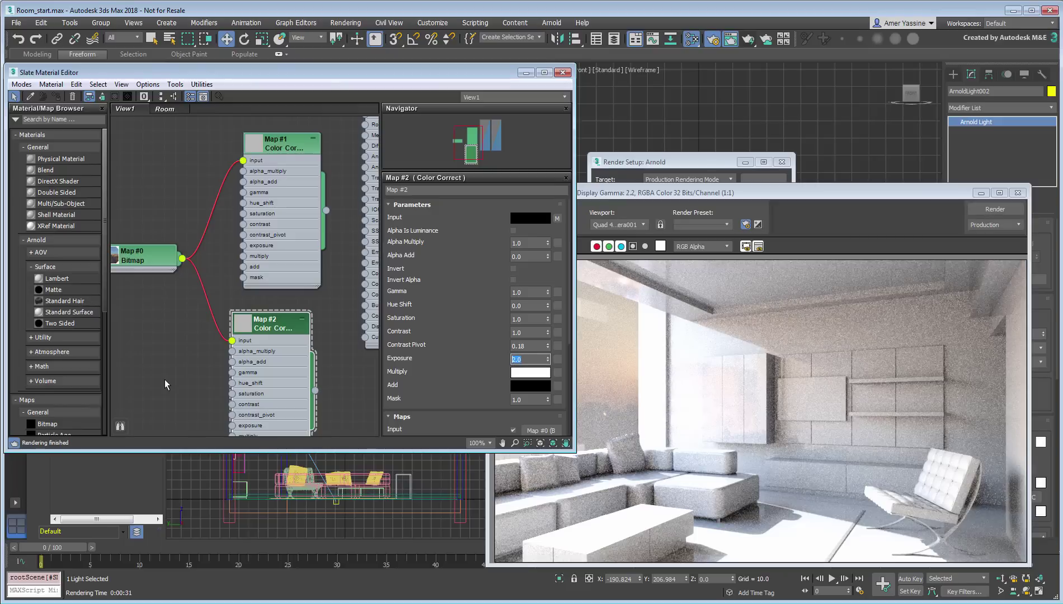
Step: Instance Map #2 into Render Setup's Background Custom Map slot
left_click(715, 172)
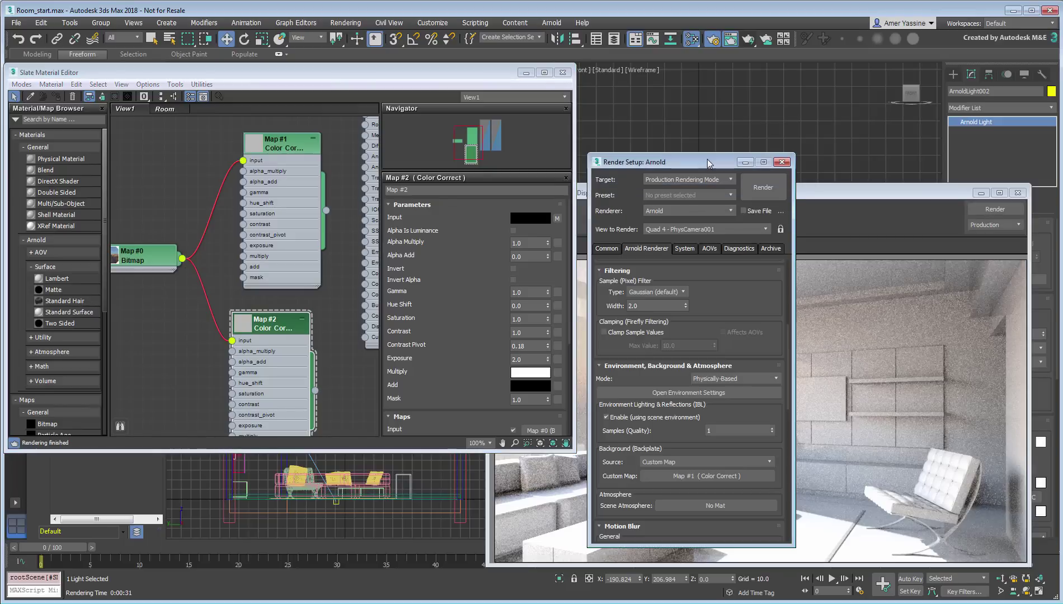
mouse_move(317, 390)
left_mouse_down()
mouse_move(435, 427)
mouse_move(706, 476)
left_mouse_up()
left_click(667, 388)
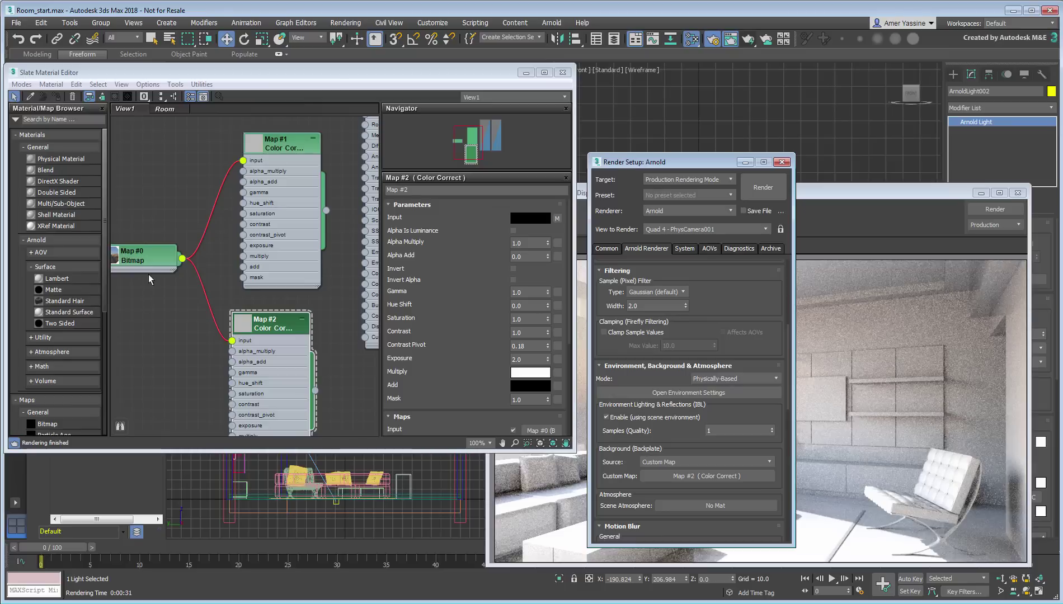
Step: Set the rooftop bitmap Map #0's mapping to Spherical Environment
double_click(145, 256)
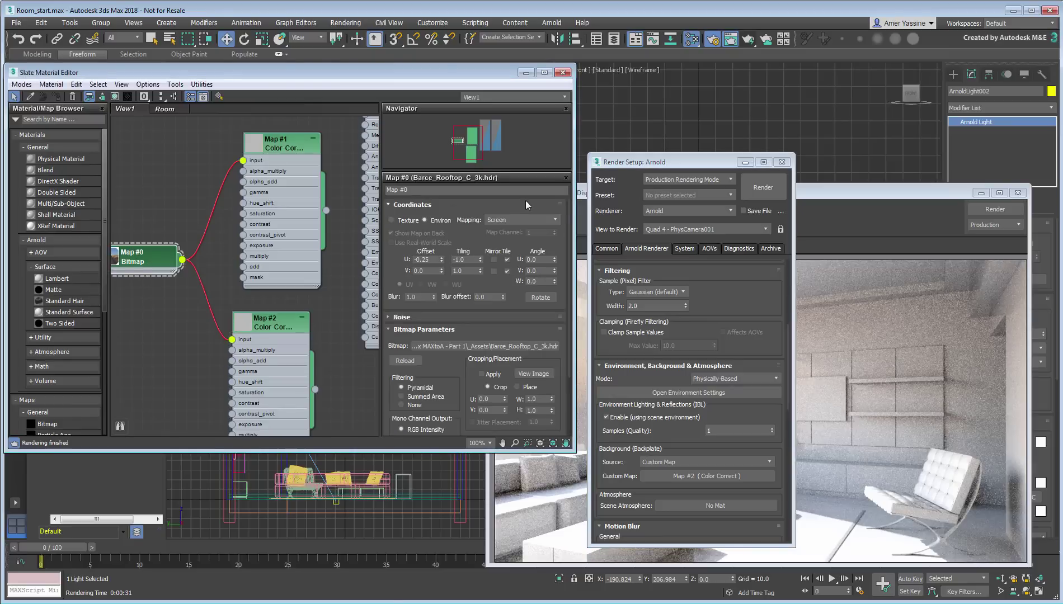
left_click(541, 220)
left_click(524, 229)
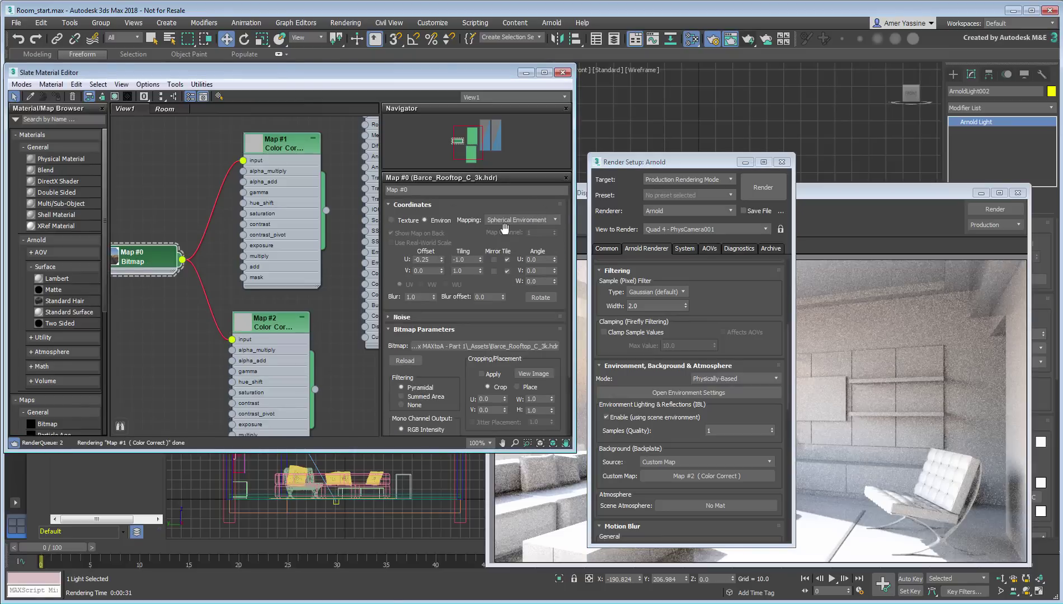
Step: Clone the previous render to the top left and re-render the camera view with Shift+Q
left_click(876, 220)
left_click(518, 249)
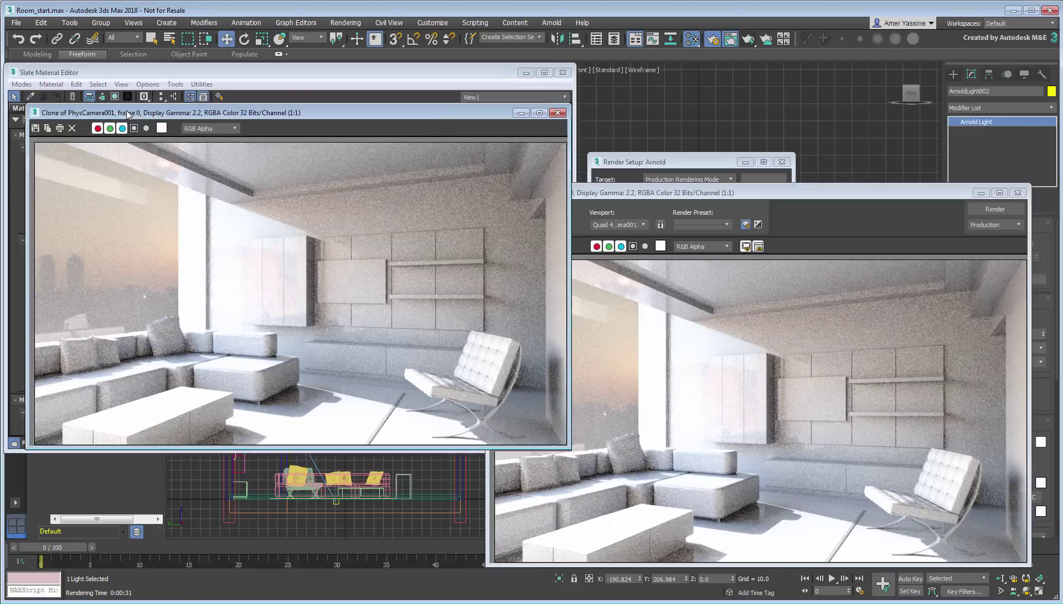
left_click_drag(930, 180, 141, 76)
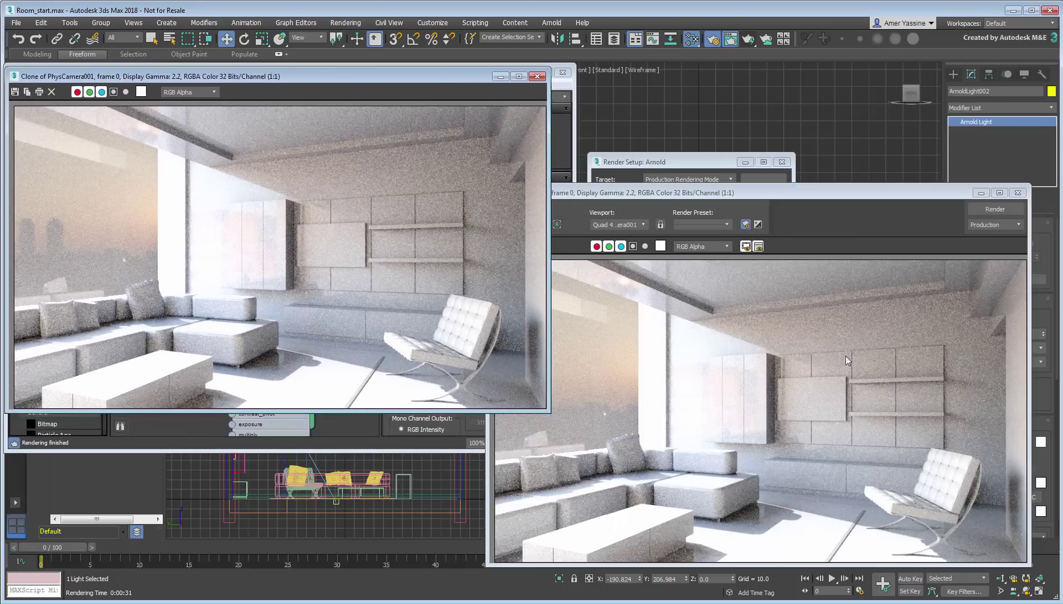
left_click(548, 192)
key("shift+q")
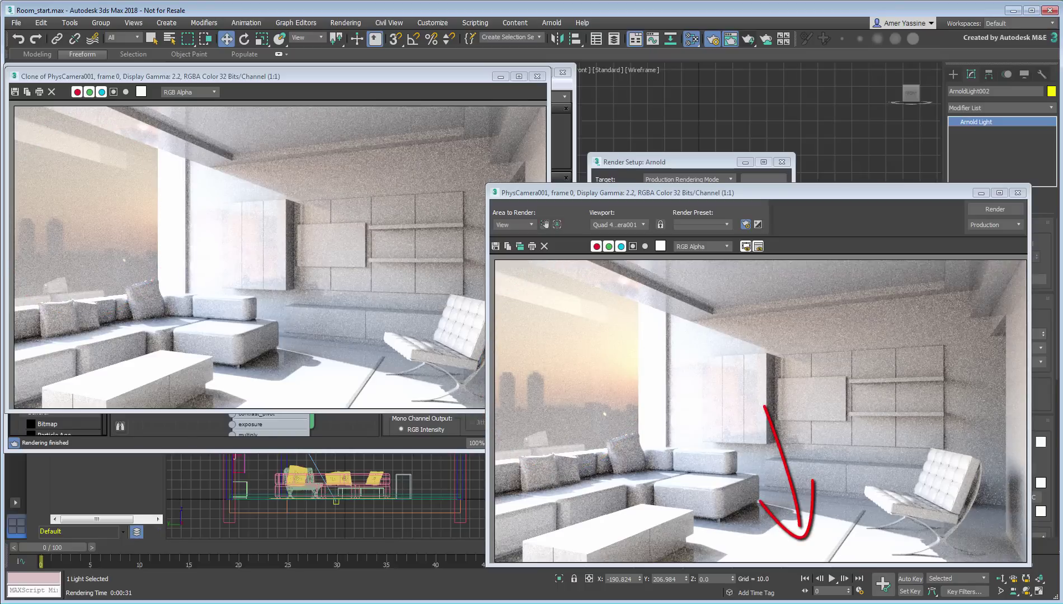
Step: Set ArnoldLight001's exposure to 7.0 and tint its colour warm peach
left_click(537, 75)
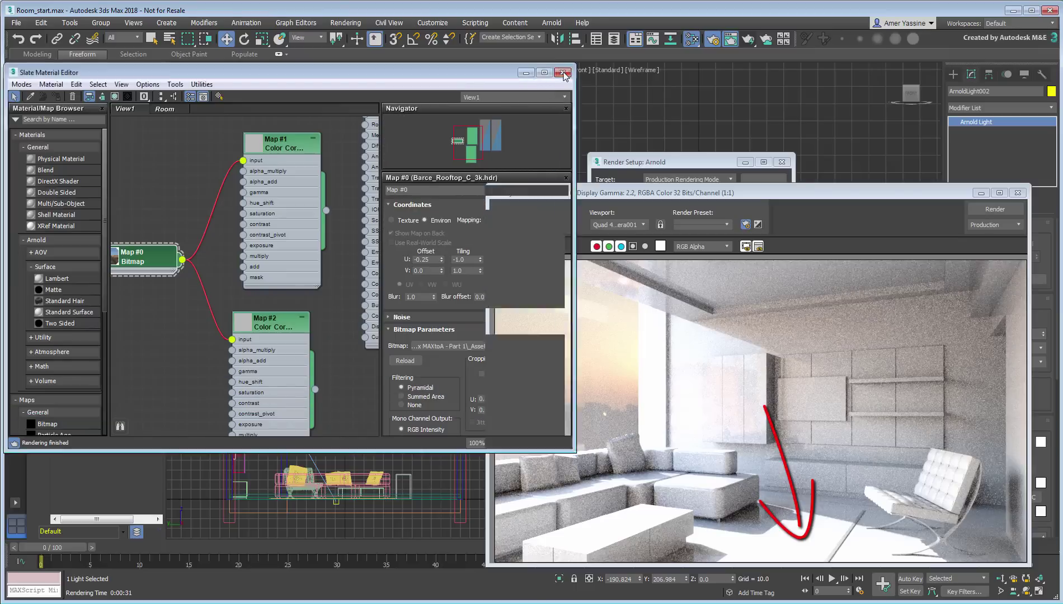
left_click(564, 73)
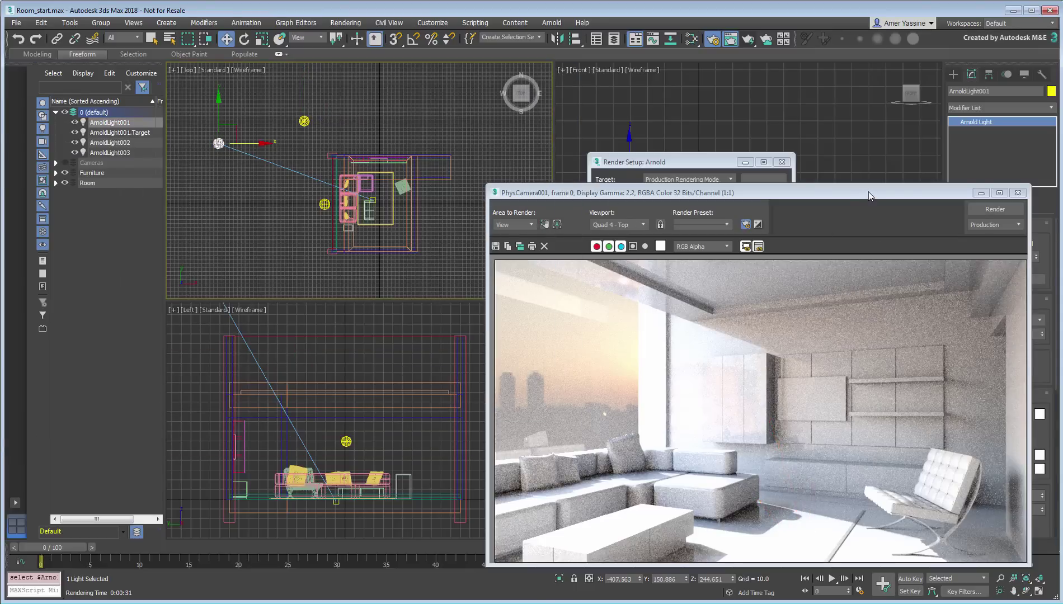
left_click_drag(866, 194, 761, 191)
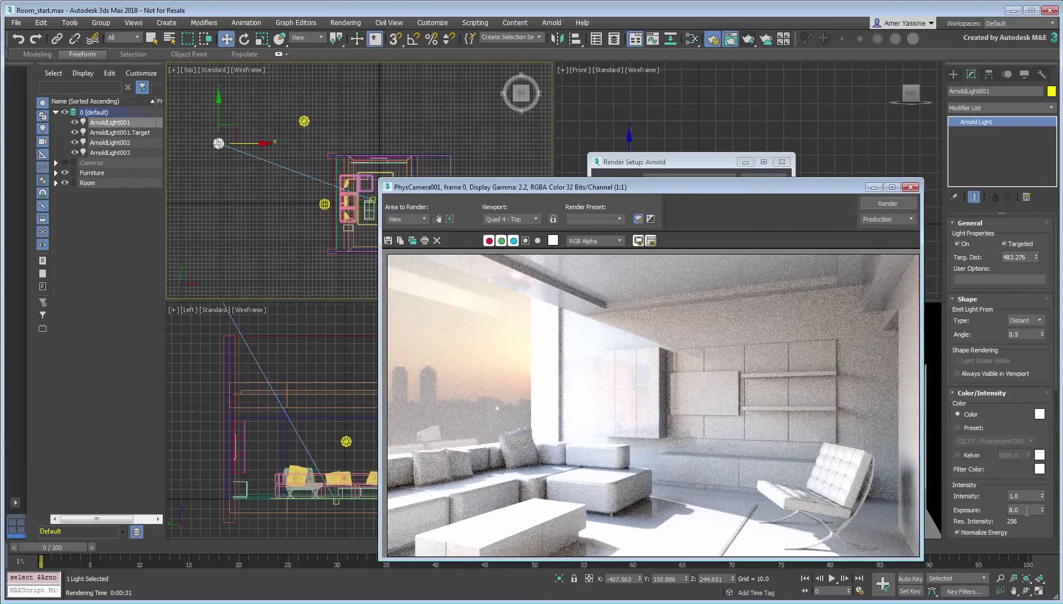
double_click(1018, 509)
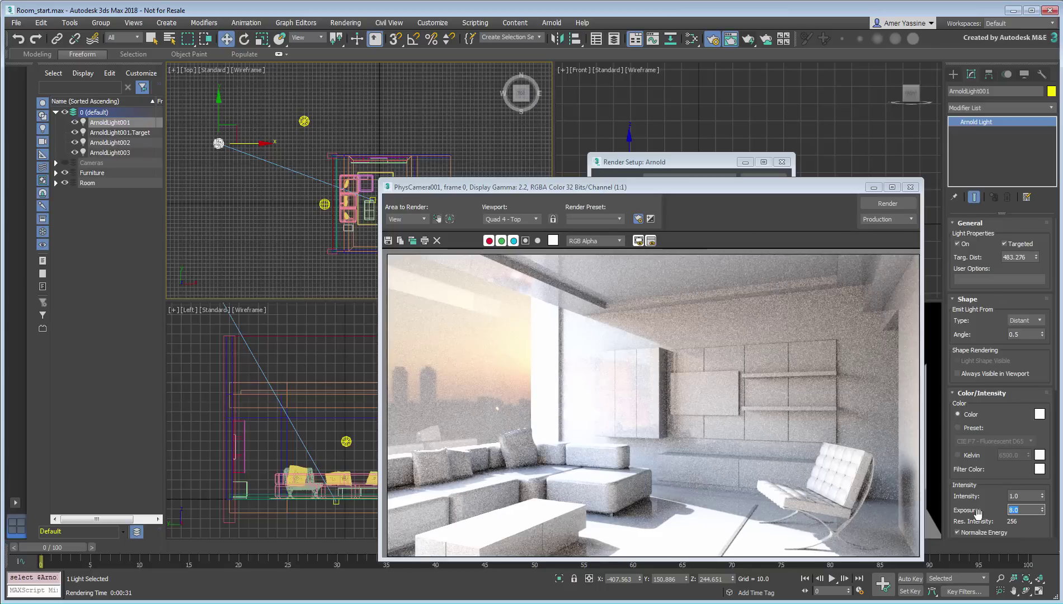
type("7")
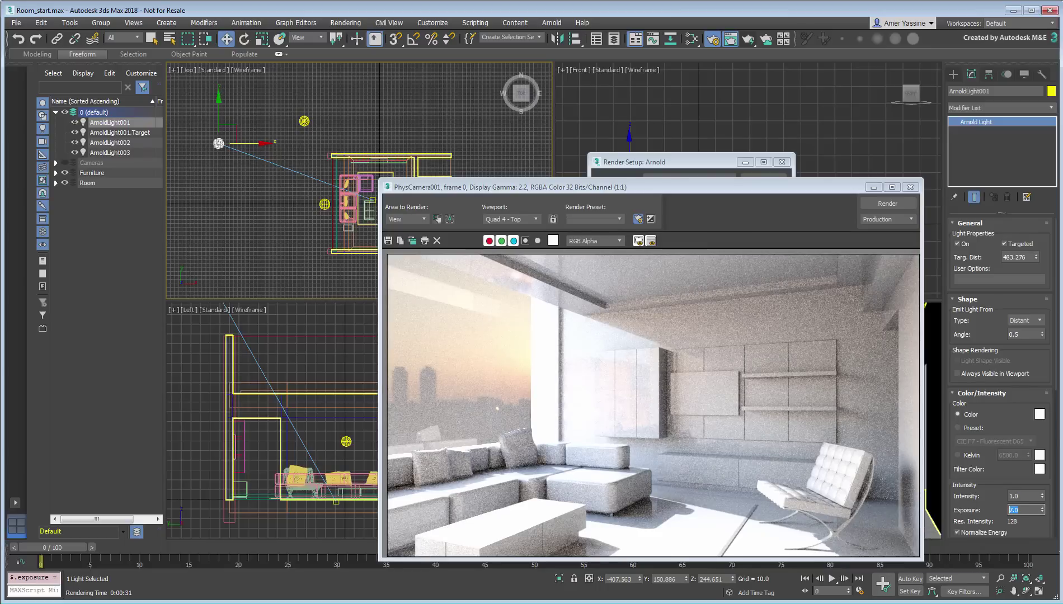
left_click(1039, 415)
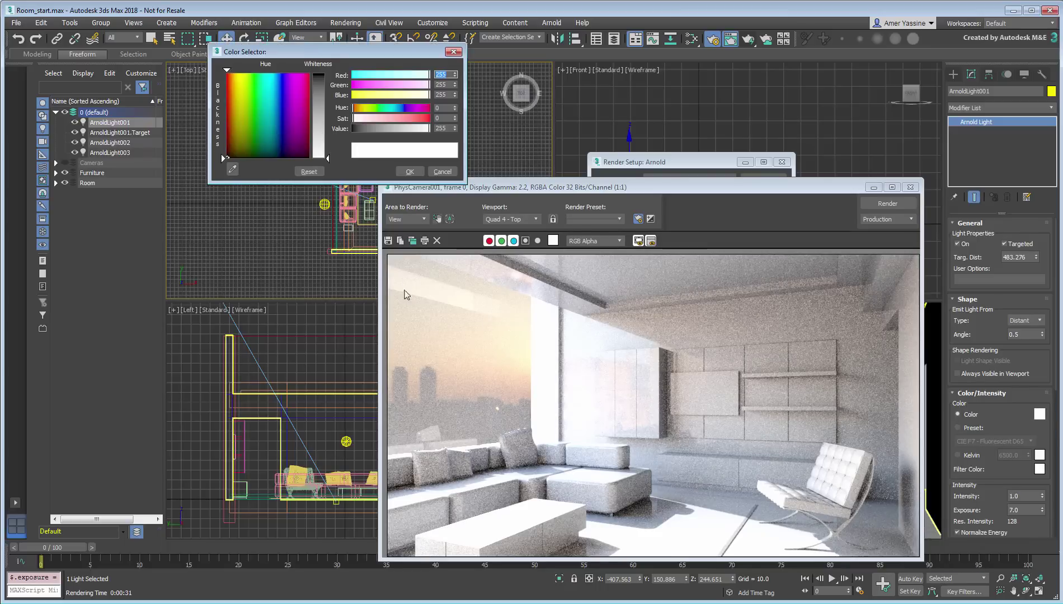
left_click(520, 365)
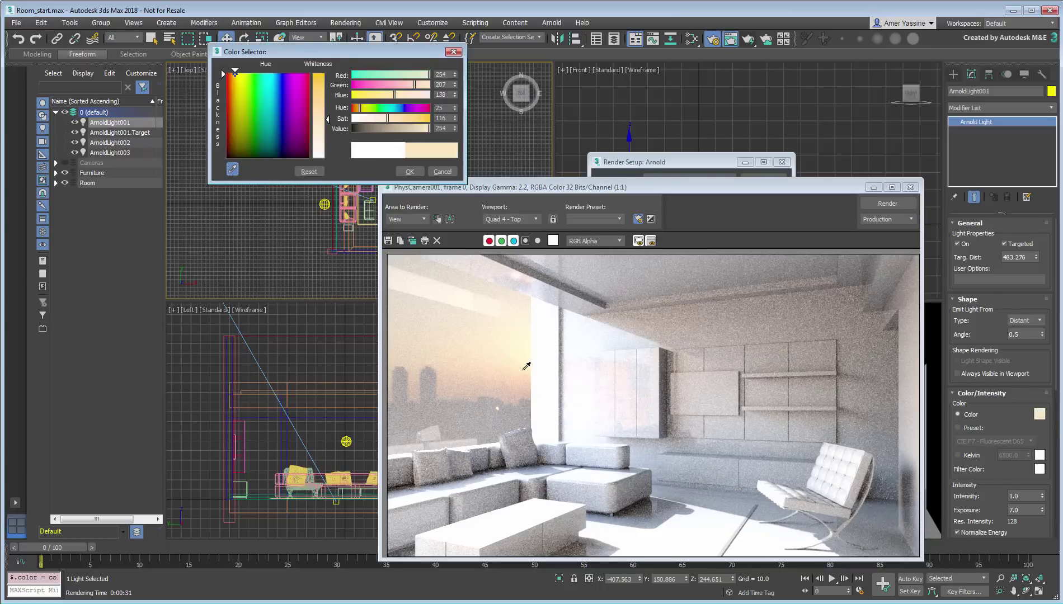
left_click(409, 172)
Step: Clone the current render to the top left and render the relit room beside it
left_click(398, 240)
left_click_drag(498, 187, 249, 62)
left_click(887, 203)
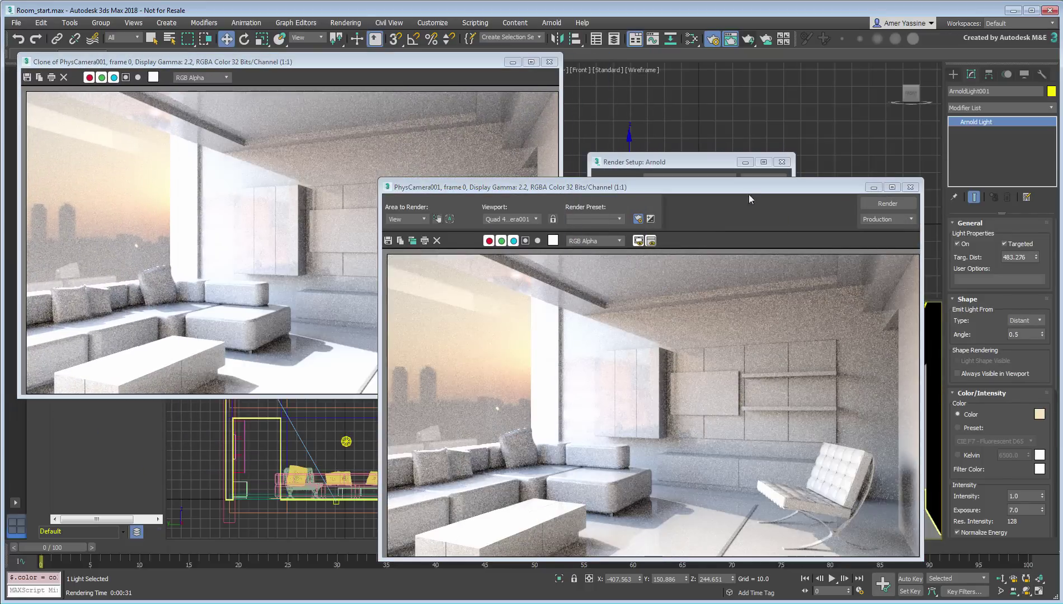
left_click_drag(746, 189, 869, 201)
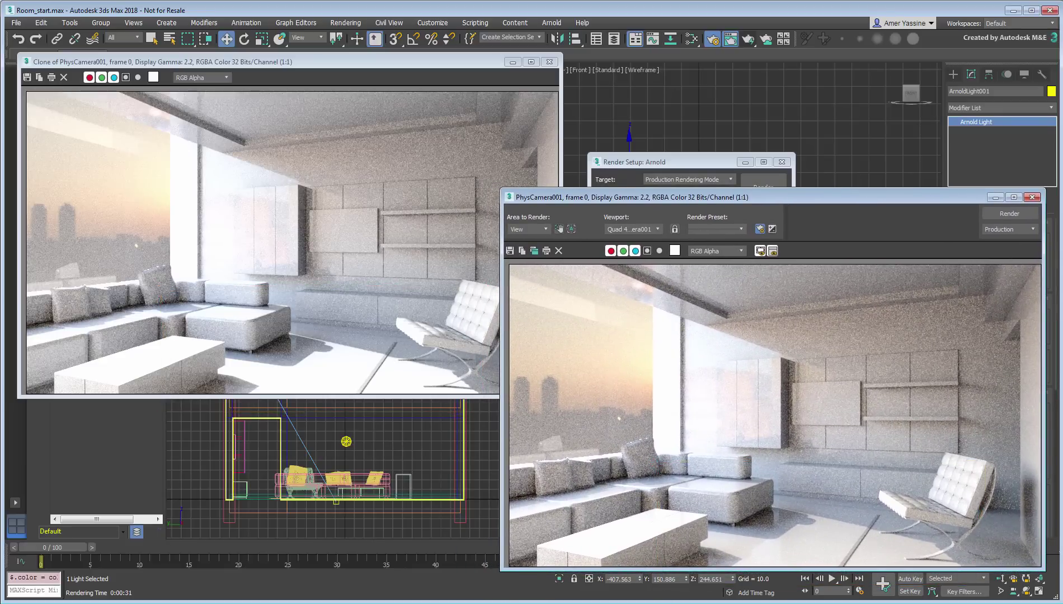
Step: Close both rendered frame windows and the Render Setup dialog
left_click(1035, 198)
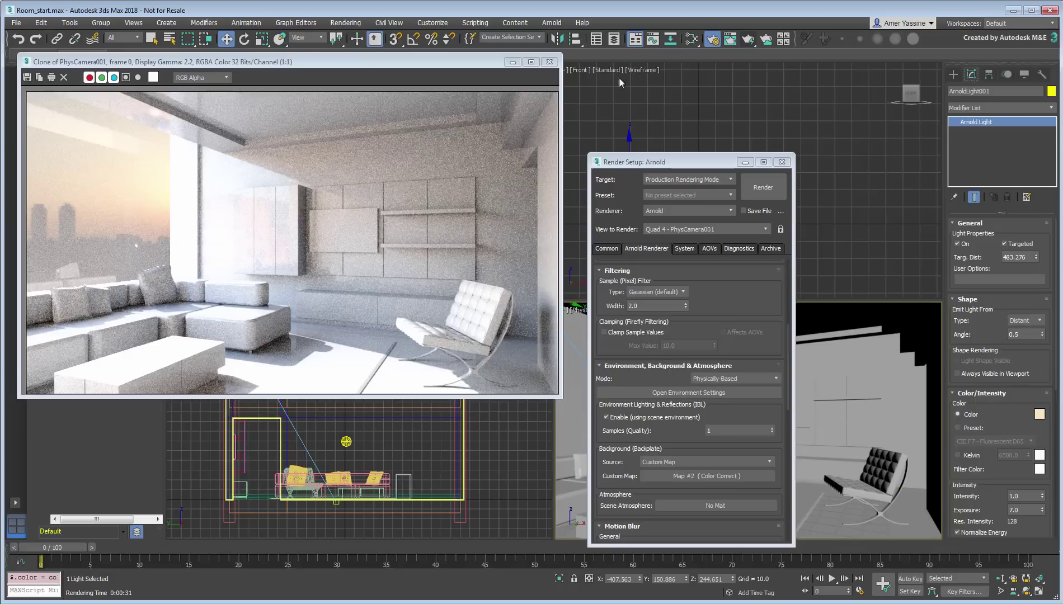
left_click(548, 61)
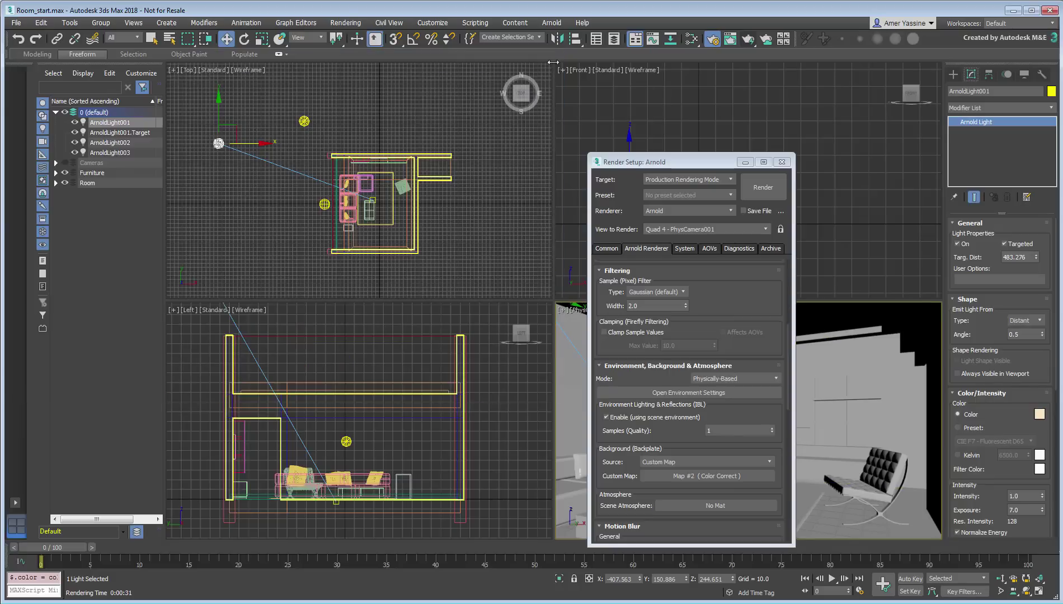
left_click(782, 162)
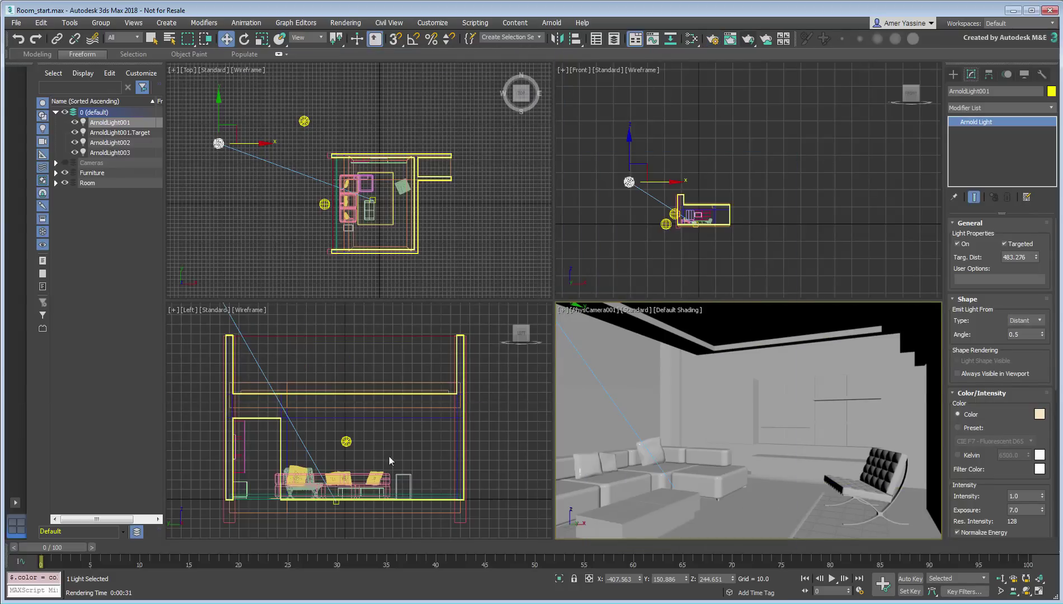
scroll(382, 249, "up", 3)
scroll(427, 229, "up", 3)
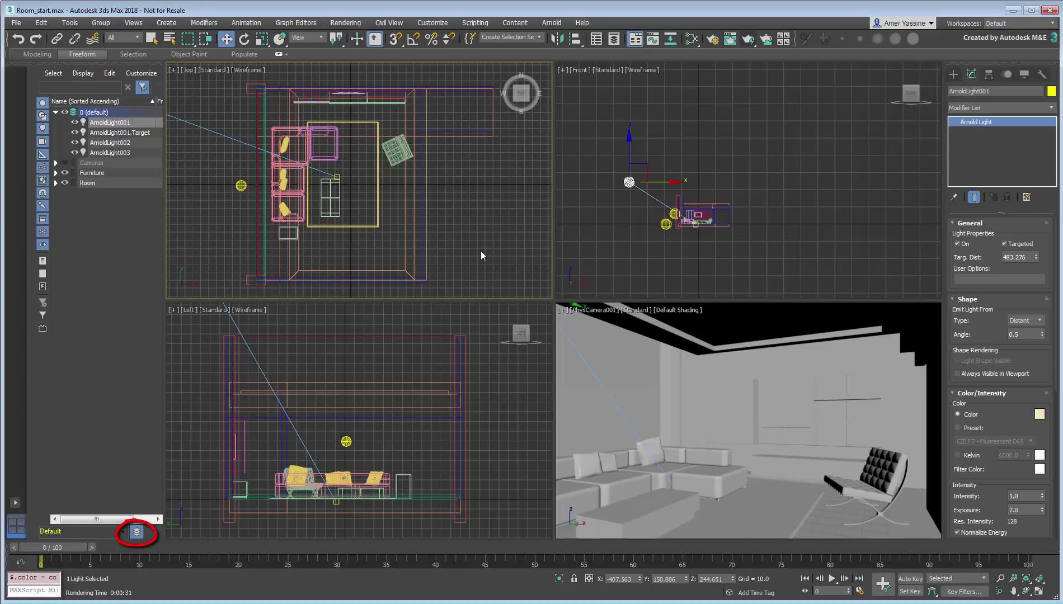
Step: Delete the Furniture layer objects, Barcelona Chair through TV Plasma, and render the empty room
left_click(56, 173)
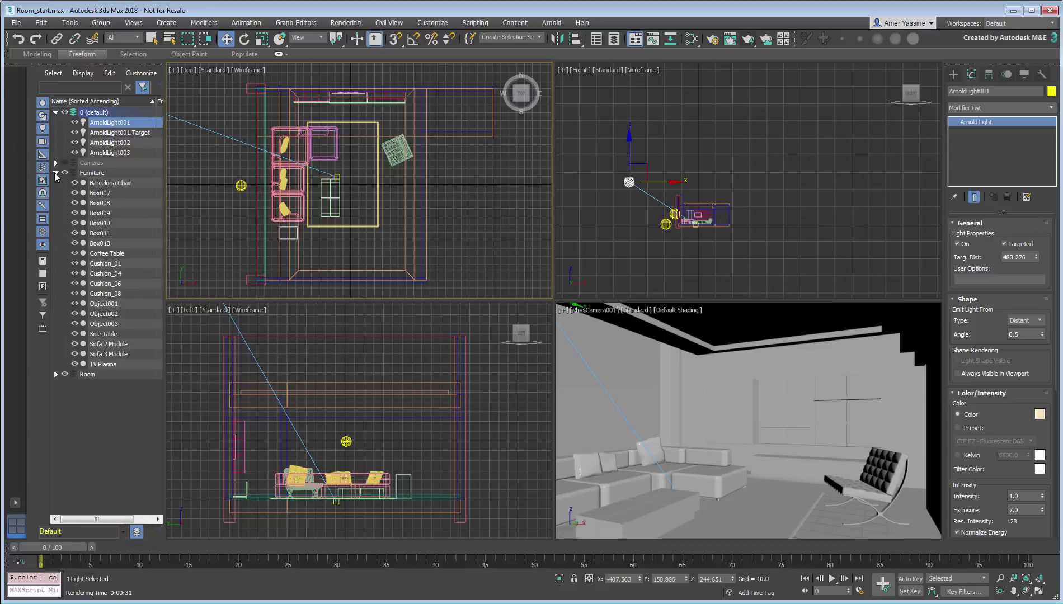
left_click(109, 182)
left_click(113, 363, "shift")
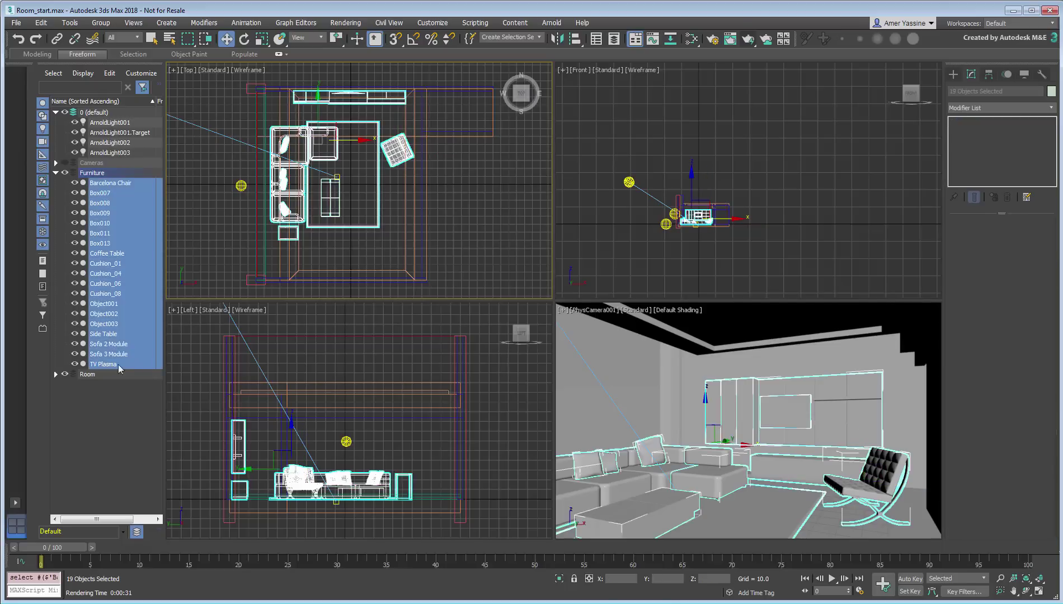
key("Delete")
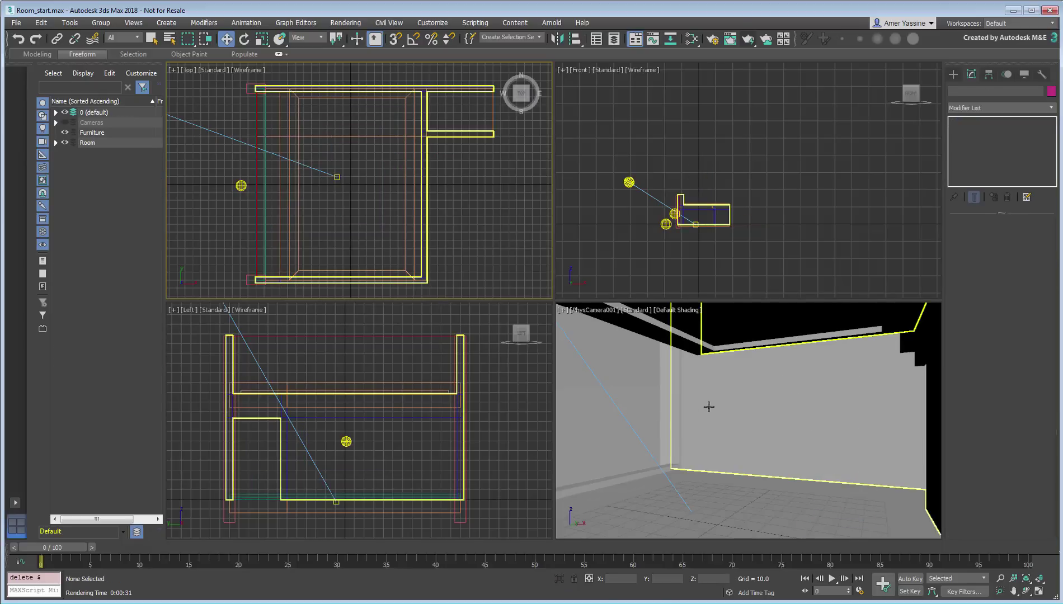
left_click(707, 177)
left_click(747, 40)
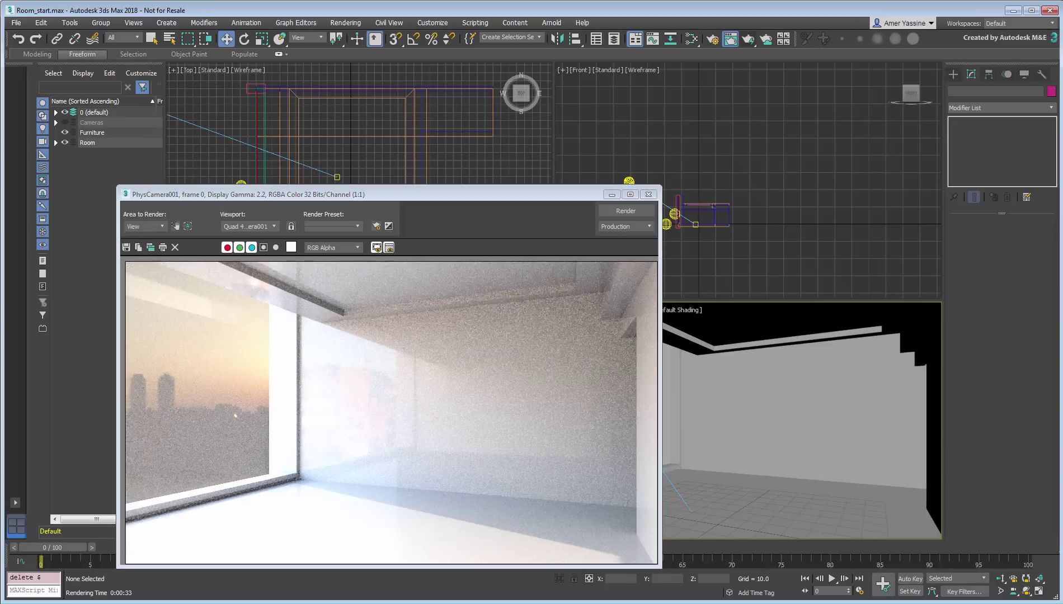
left_click_drag(487, 196, 396, 143)
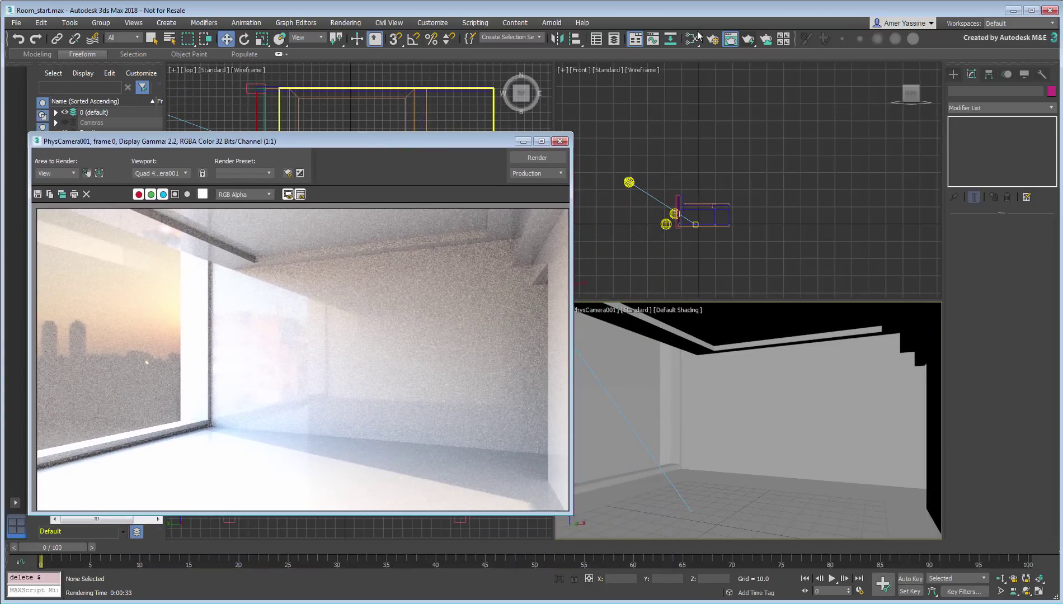
Step: Apply the wood material from the Room materials graph to the floor
left_click(696, 40)
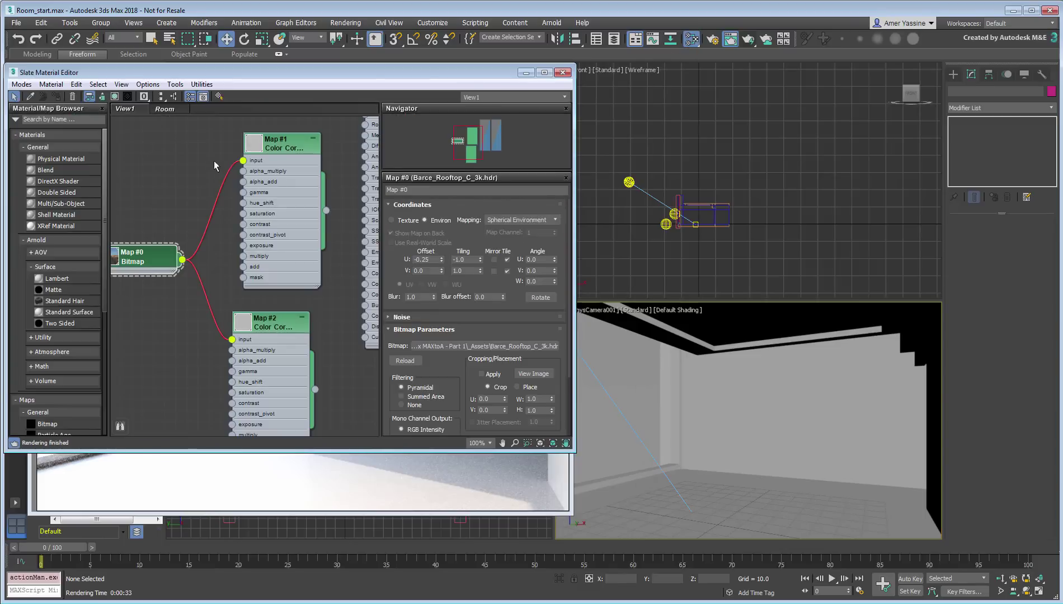
left_click(165, 109)
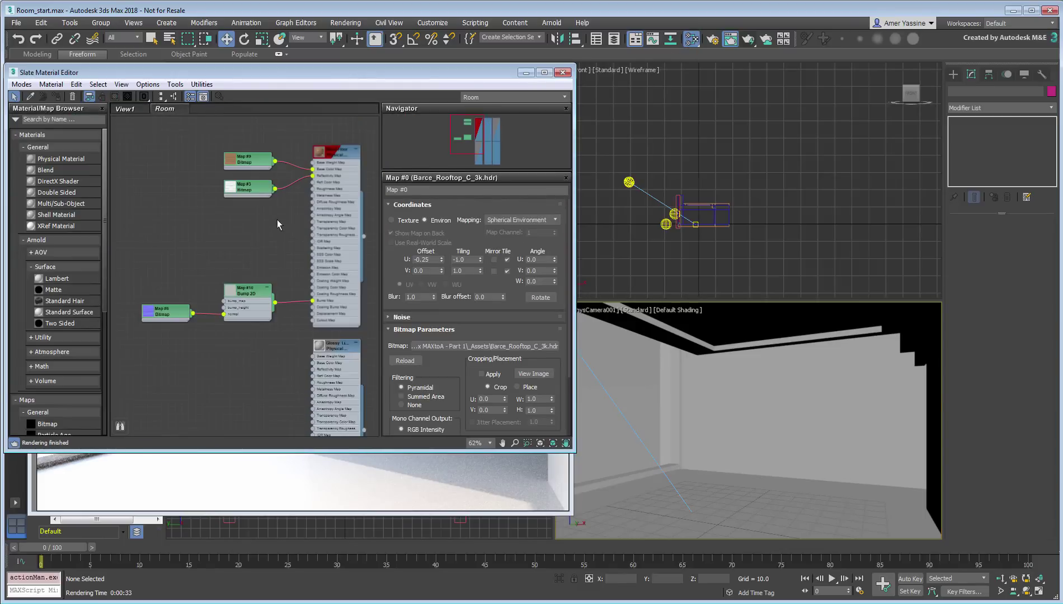
mouse_move(276, 220)
middle_mouse_down()
mouse_move(231, 206)
mouse_move(220, 217)
middle_mouse_up()
scroll(231, 206, "down", 1)
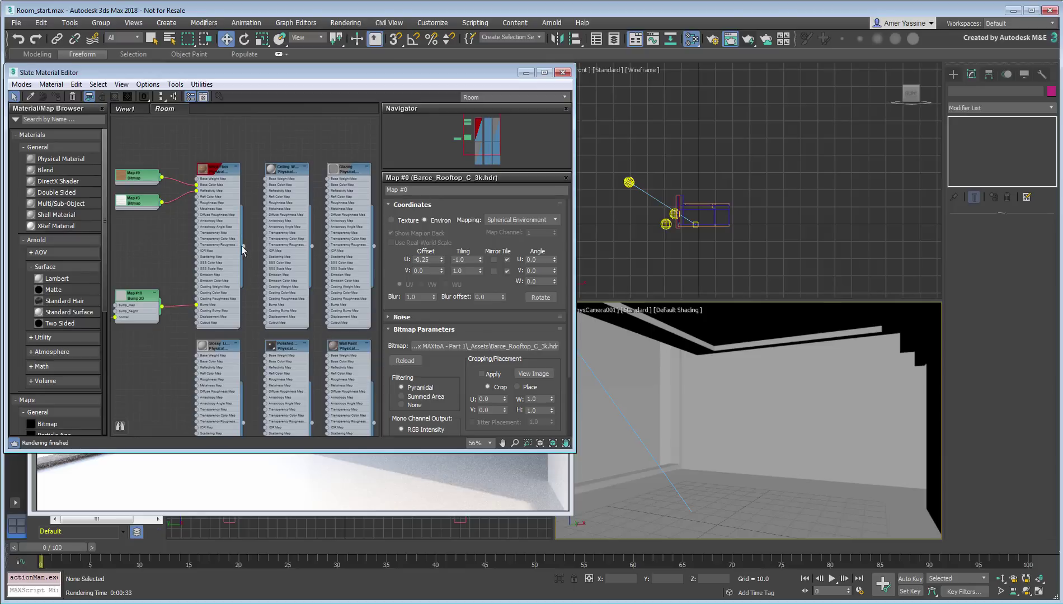
left_click_drag(287, 175, 719, 501)
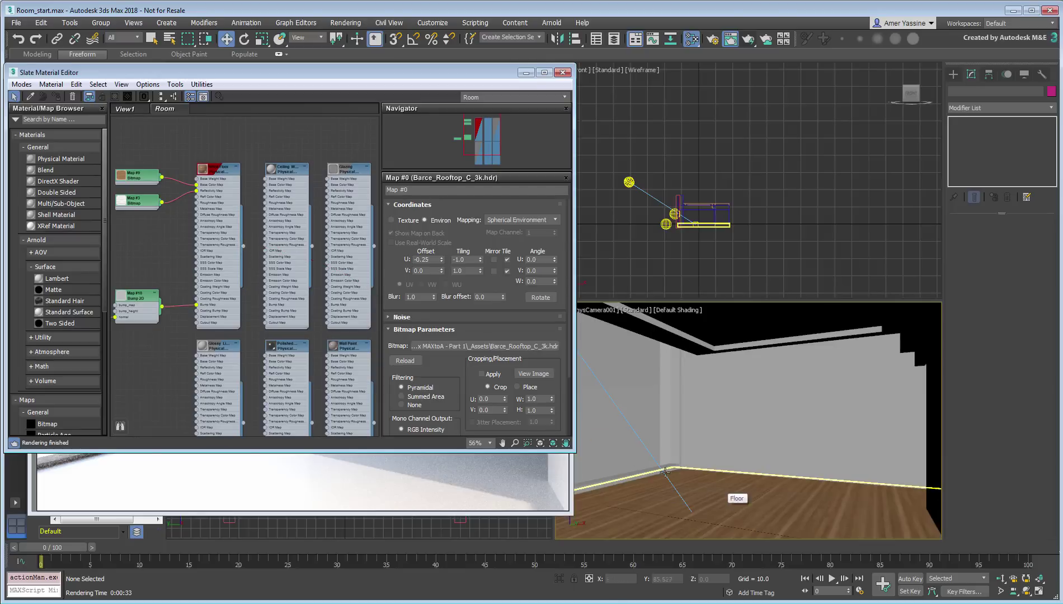
scroll(289, 179, "up", 2)
Step: Apply the Wall Paint material to the walls in the camera viewport
left_click(286, 166)
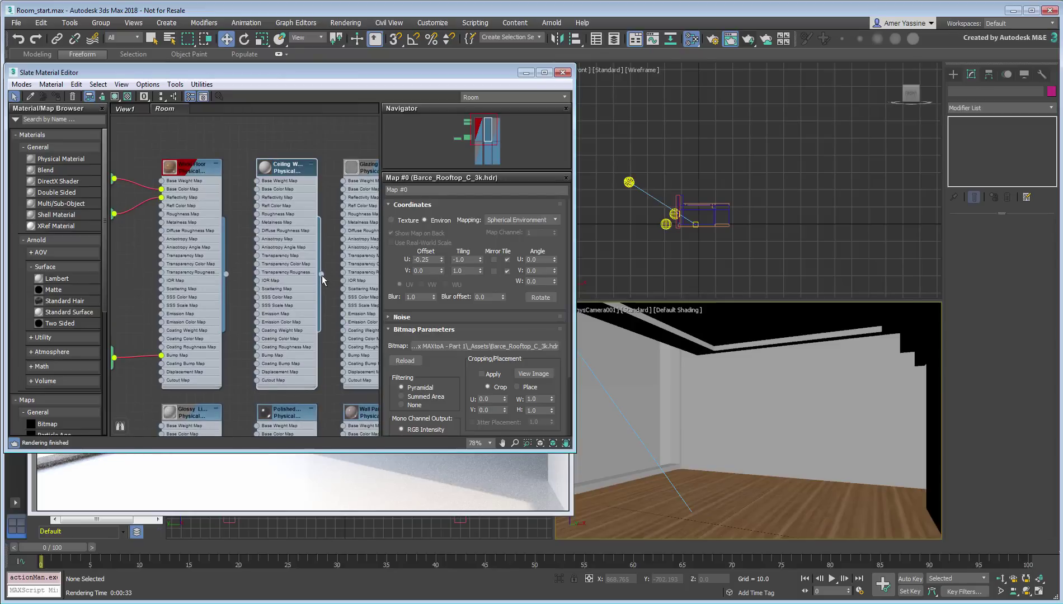
middle_click_drag(270, 311, 269, 166)
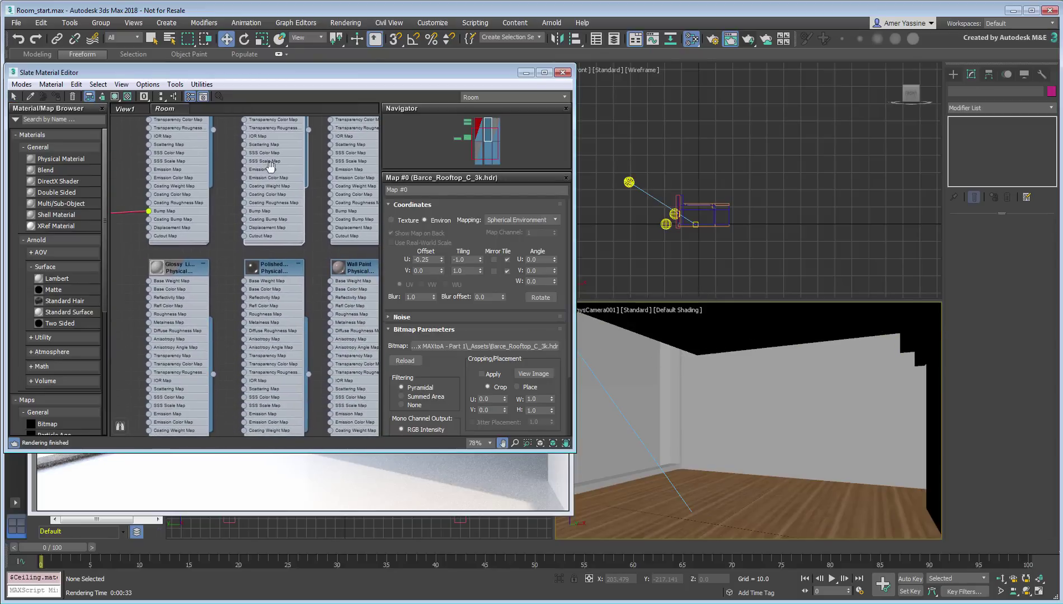
middle_click_drag(337, 318, 242, 285)
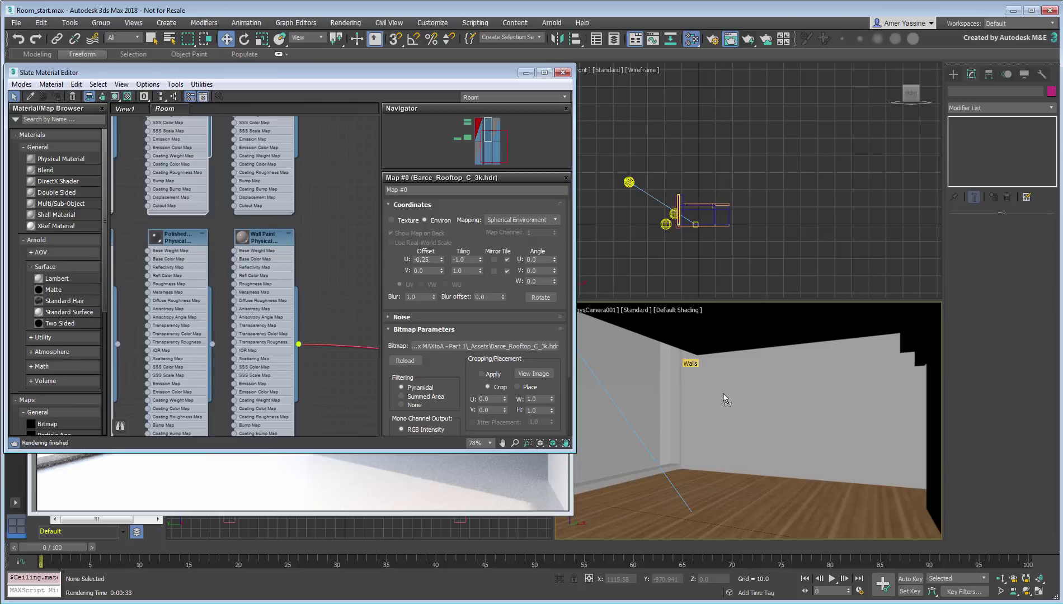
left_click(701, 359)
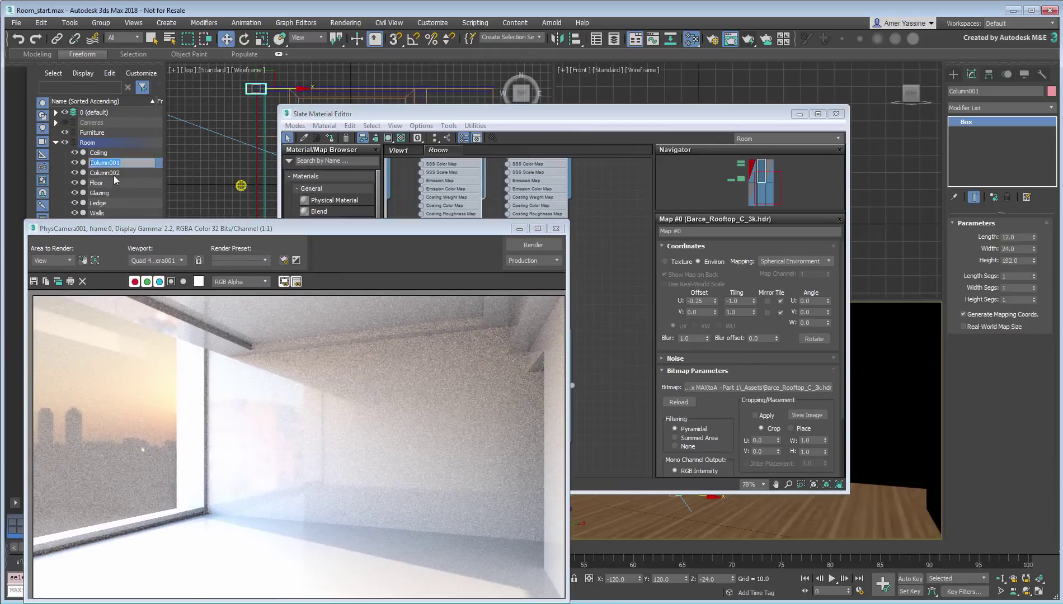
Step: Assign the Polished material to Column001 and Column002
left_click(104, 173, "ctrl")
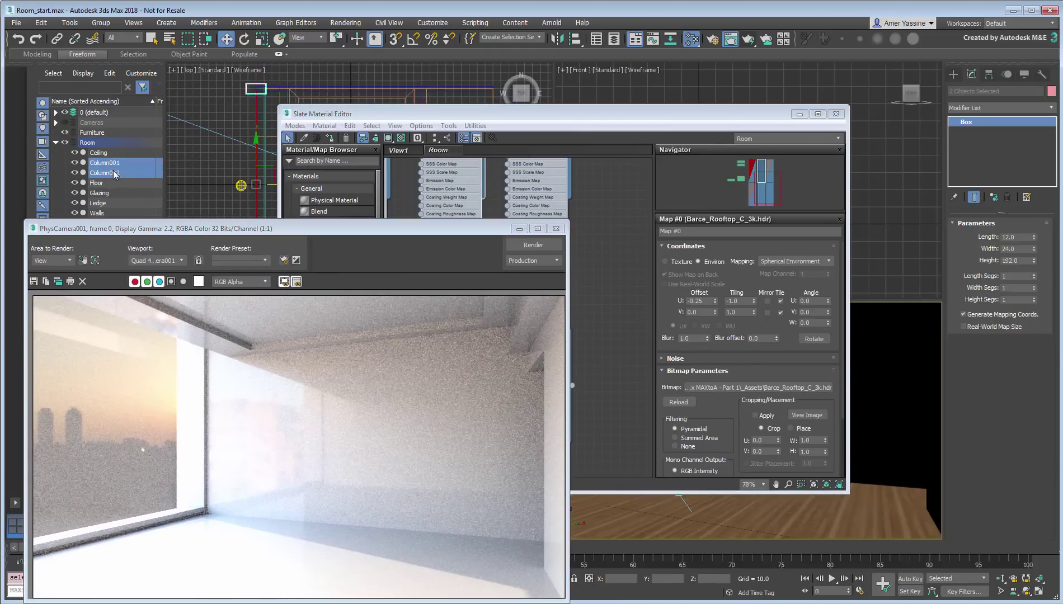
left_click(586, 125)
left_click(447, 280)
right_click(447, 281)
left_click(490, 299)
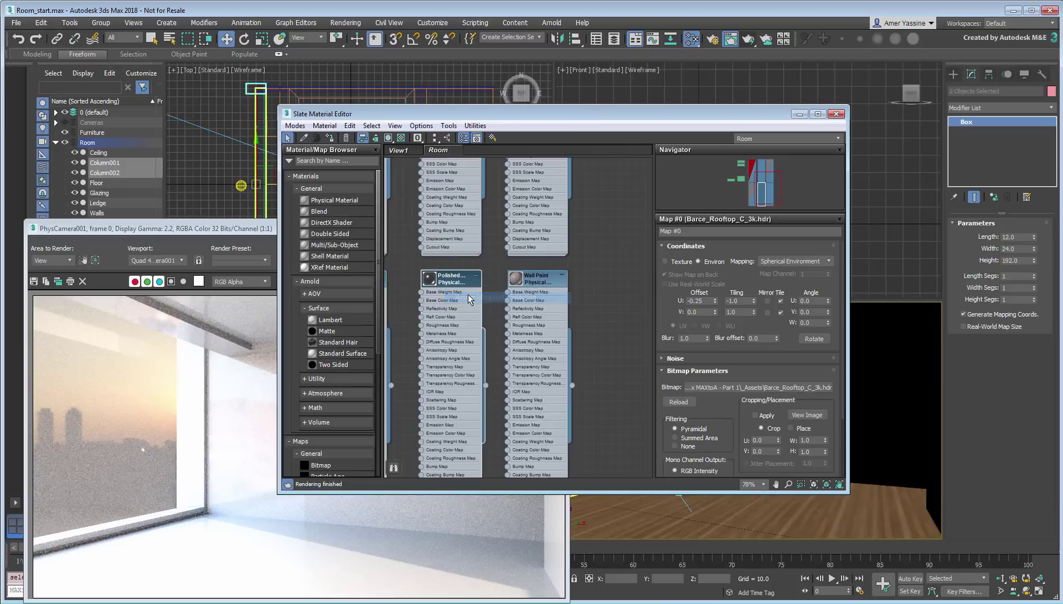
Step: Close the Slate editor and re-render the camera view with the wood floor
left_click(237, 245)
left_click(836, 114)
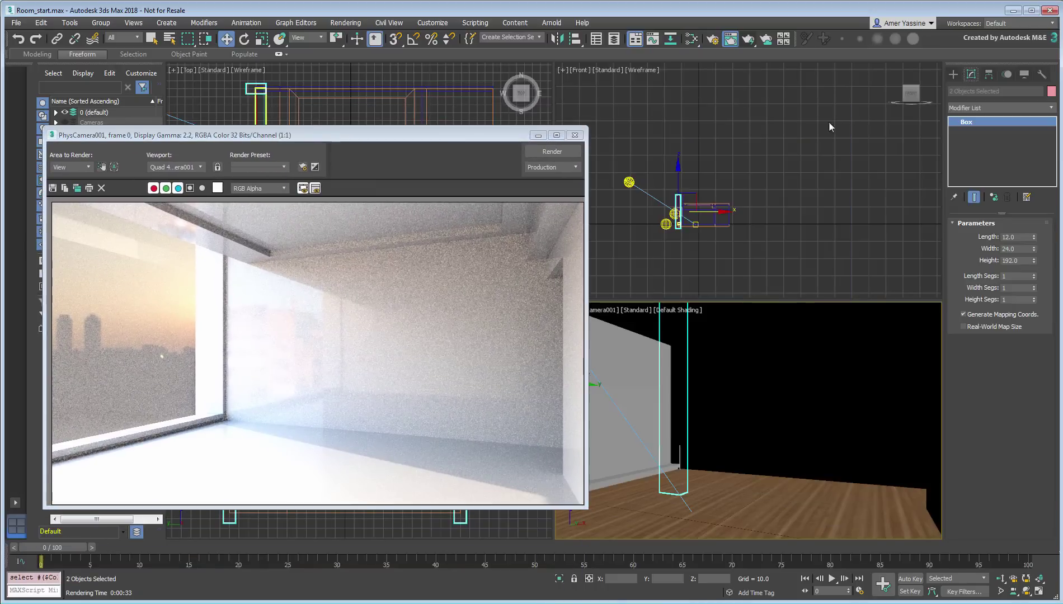
right_click(771, 360)
left_click(749, 40)
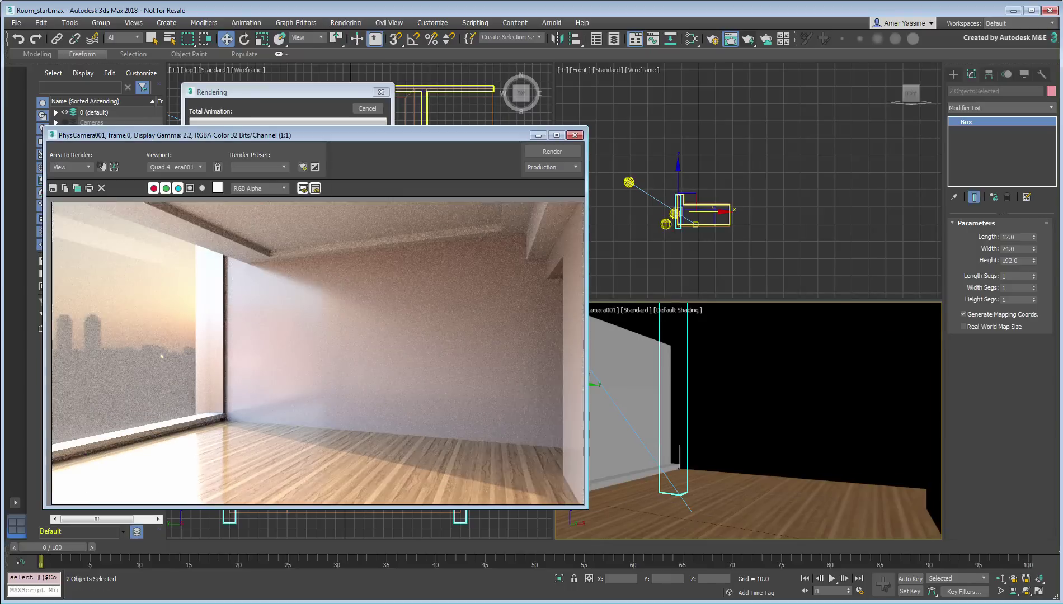
left_click_drag(291, 134, 619, 151)
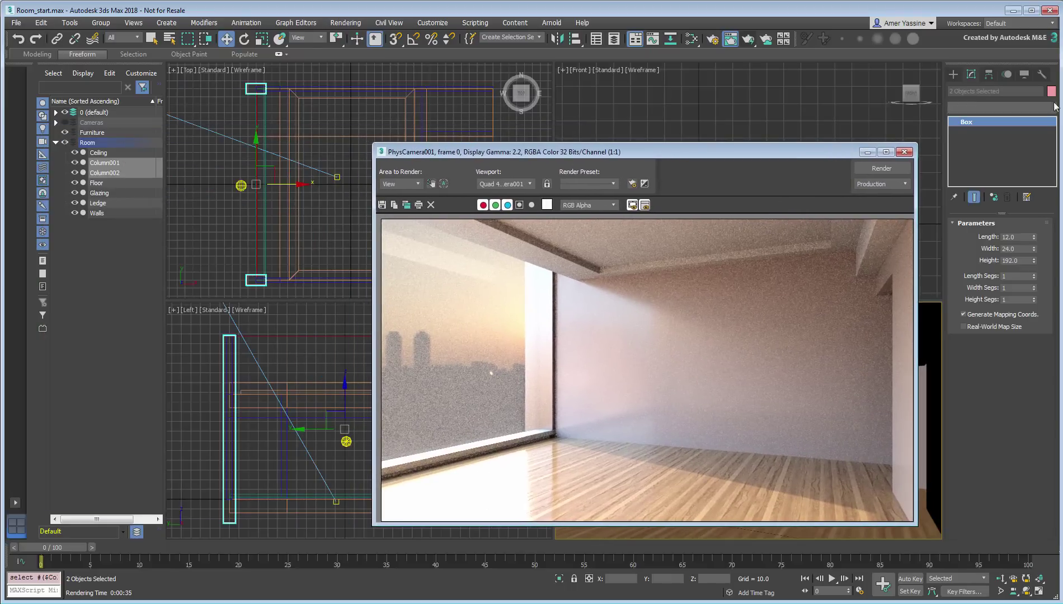
Step: Merge all objects from Props.max into the scene
left_click(16, 23)
mouse_move(27, 176)
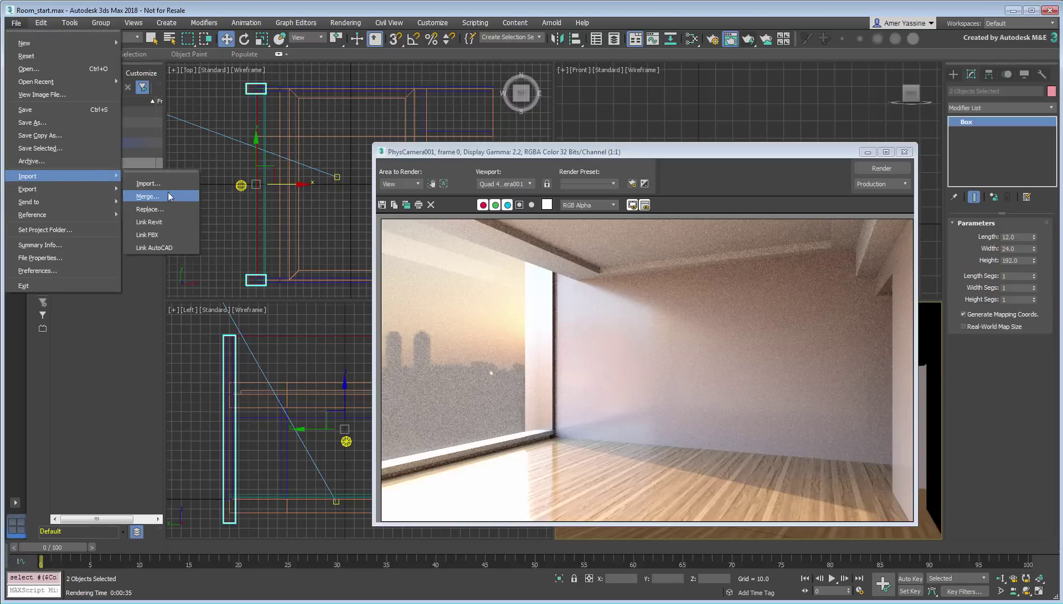
left_click(164, 197)
left_click(268, 108)
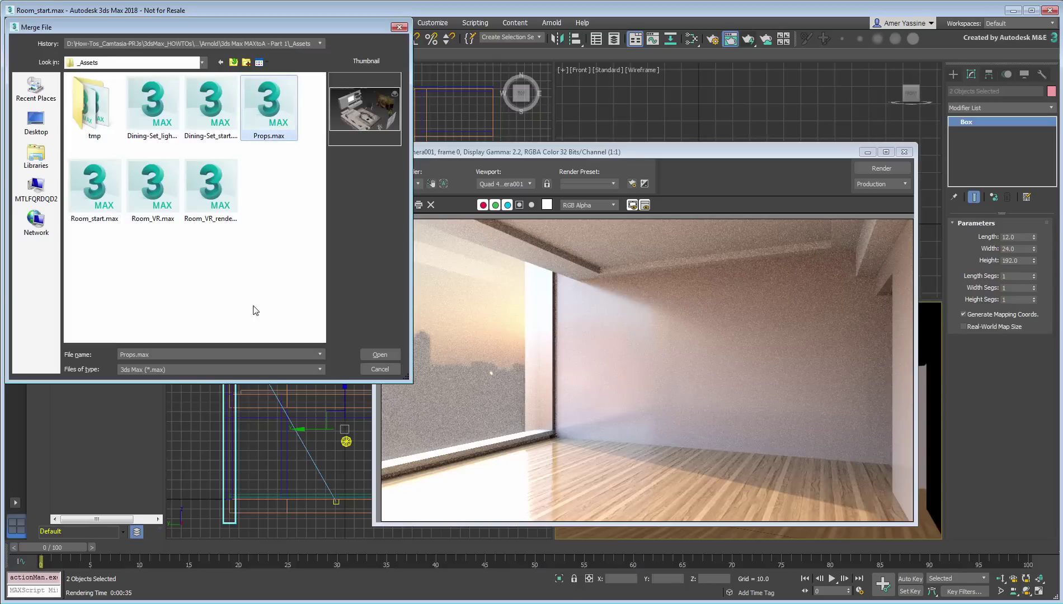
left_click(379, 355)
left_click(439, 381)
left_click(580, 428)
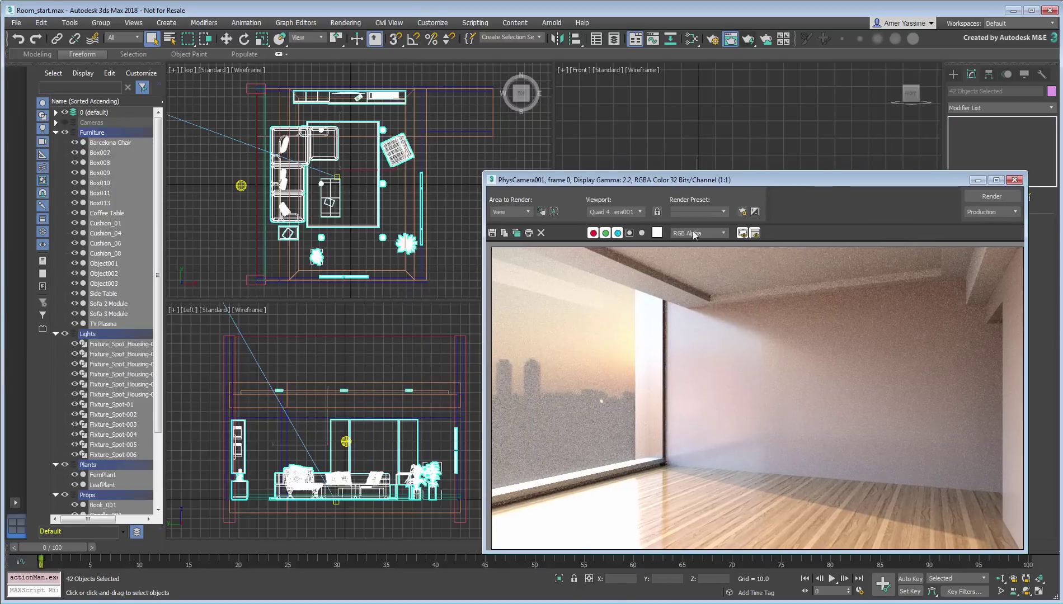
Step: Clone the current render aside and render the furnished room
left_click(407, 204)
left_click_drag(914, 178, 152, 79)
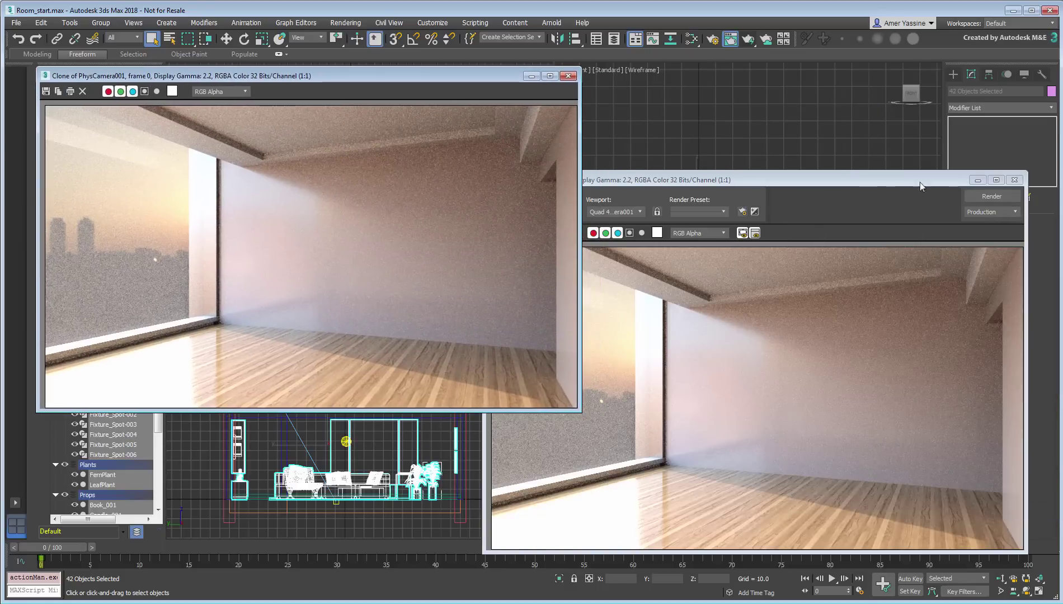
left_click(991, 195)
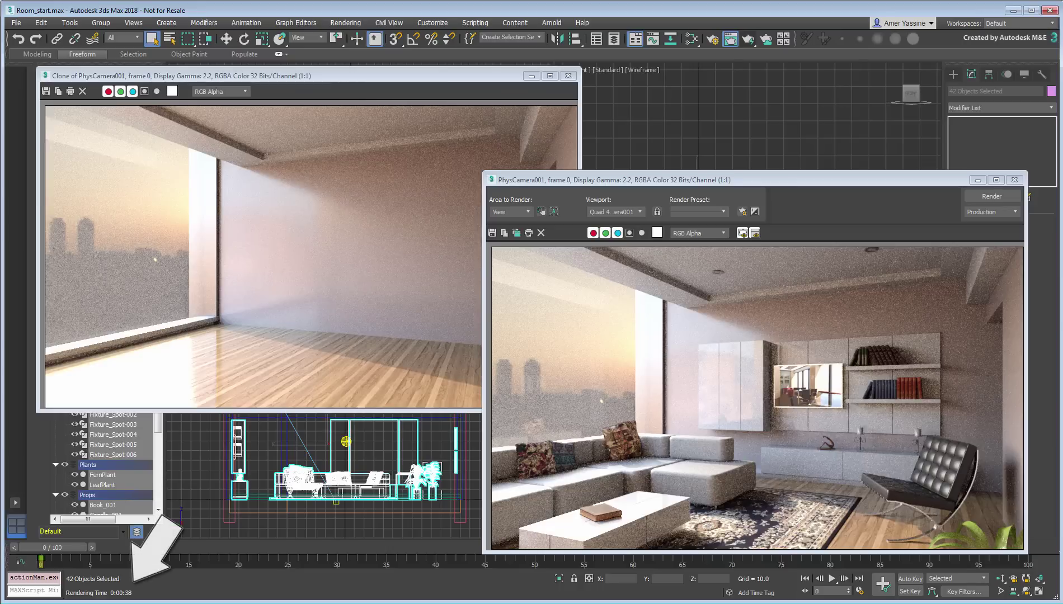
Step: Replace the empty-room copy with a clone of the furnished render, then open Render Setup
left_click(568, 76)
left_click(522, 235)
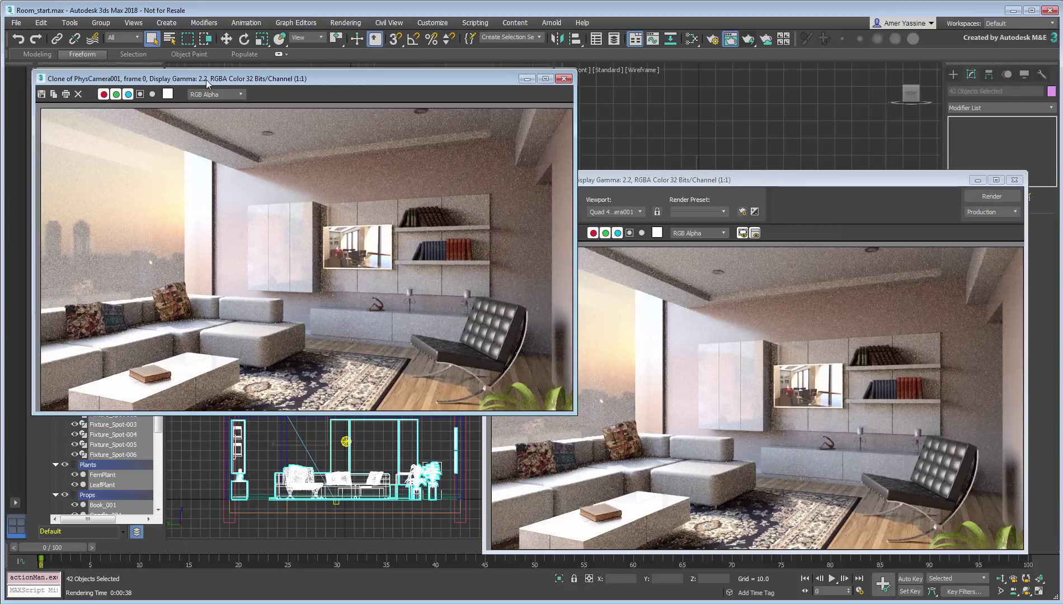
left_click_drag(864, 179, 249, 77)
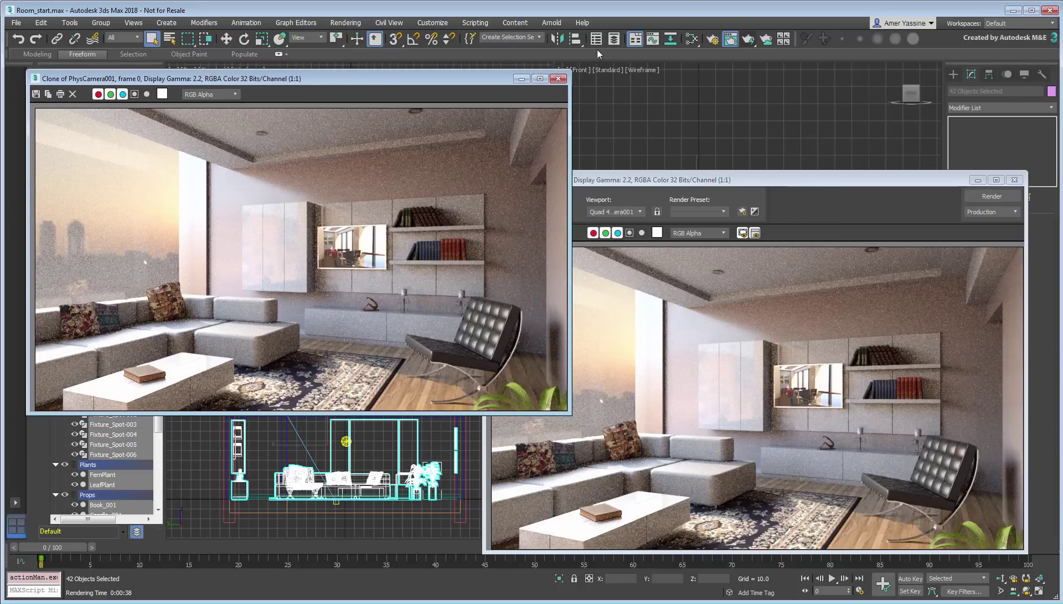
left_click(712, 39)
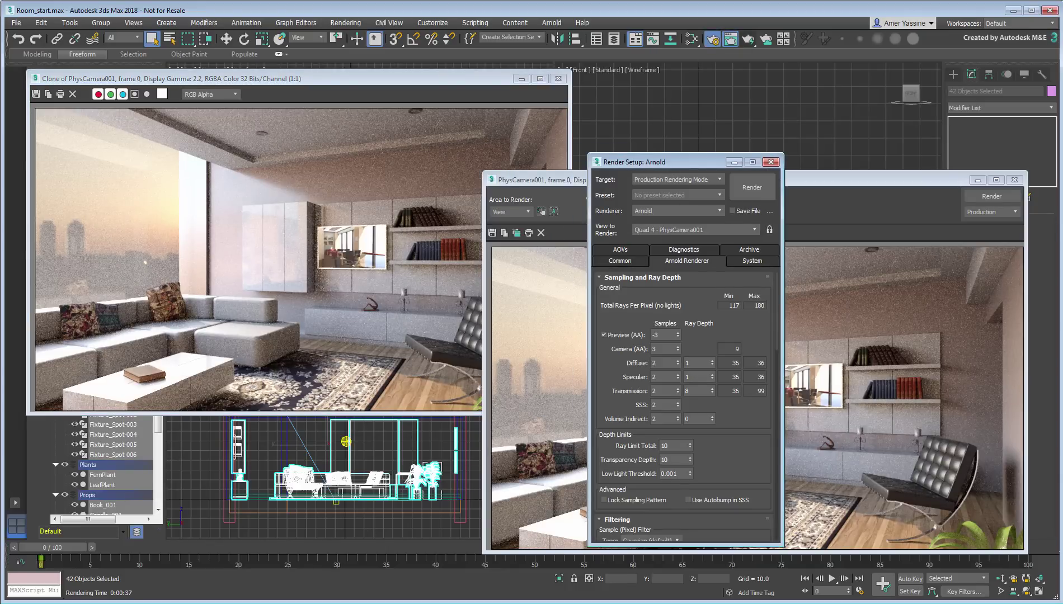
Step: Set Arnold diffuse samples 6 with depth 2, SSS and volume indirect 0, then re-render
double_click(662, 363)
type("6")
double_click(696, 363)
type("2")
left_click(677, 407)
double_click(664, 420)
type("0")
left_click(751, 188)
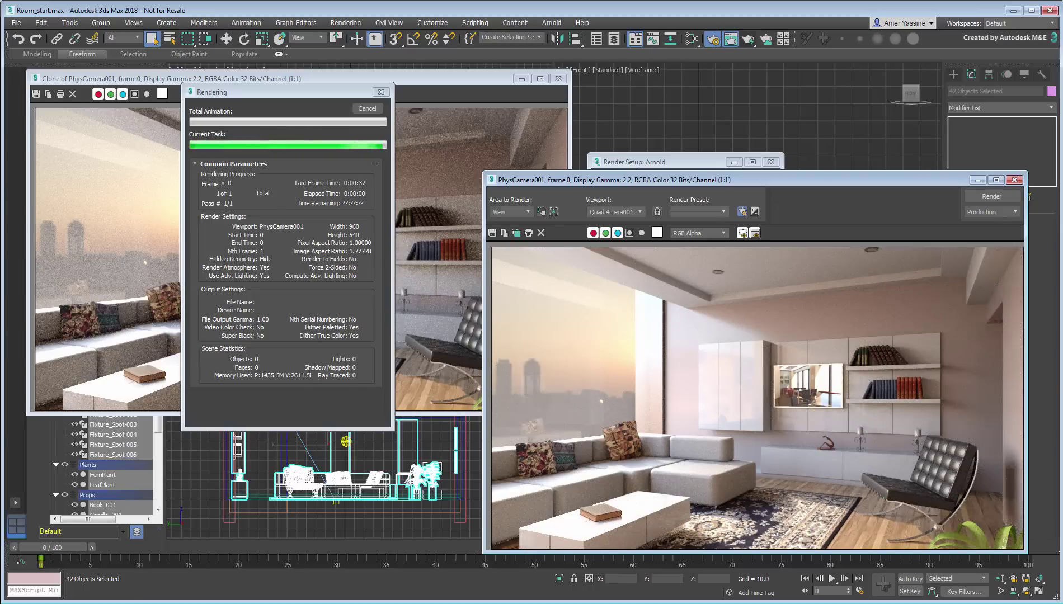
Step: Expand the Arnold render settings and bump Camera (AA) samples from 3 to 5
double_click(684, 161)
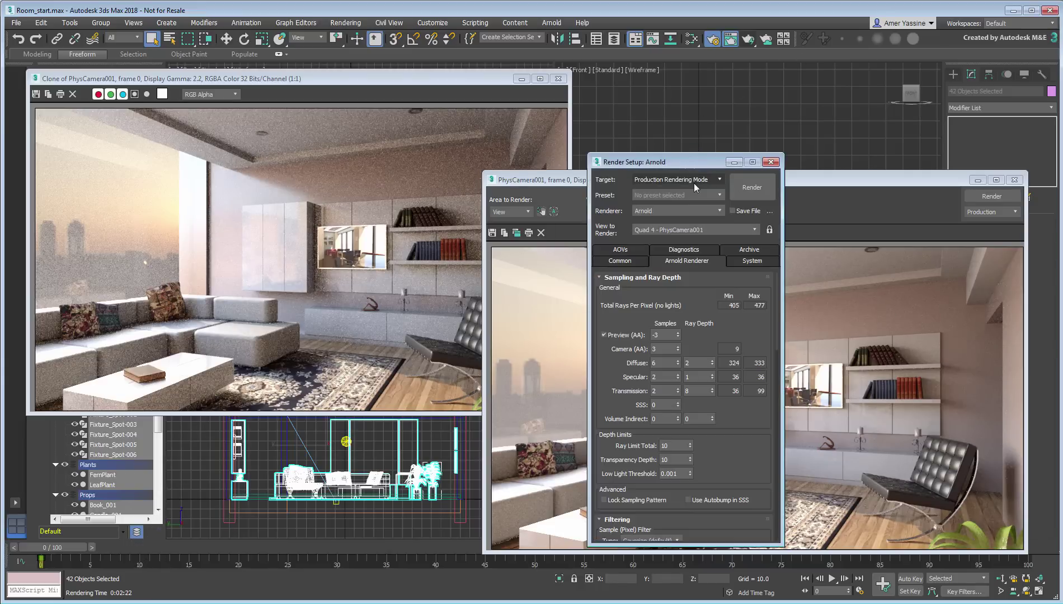
left_click(679, 345)
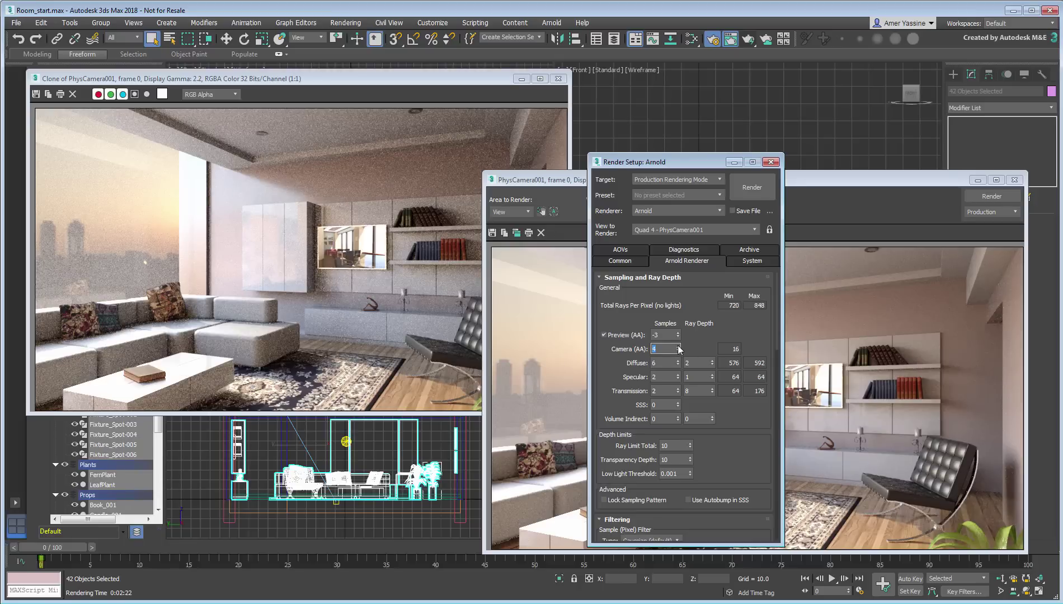
left_click(677, 345)
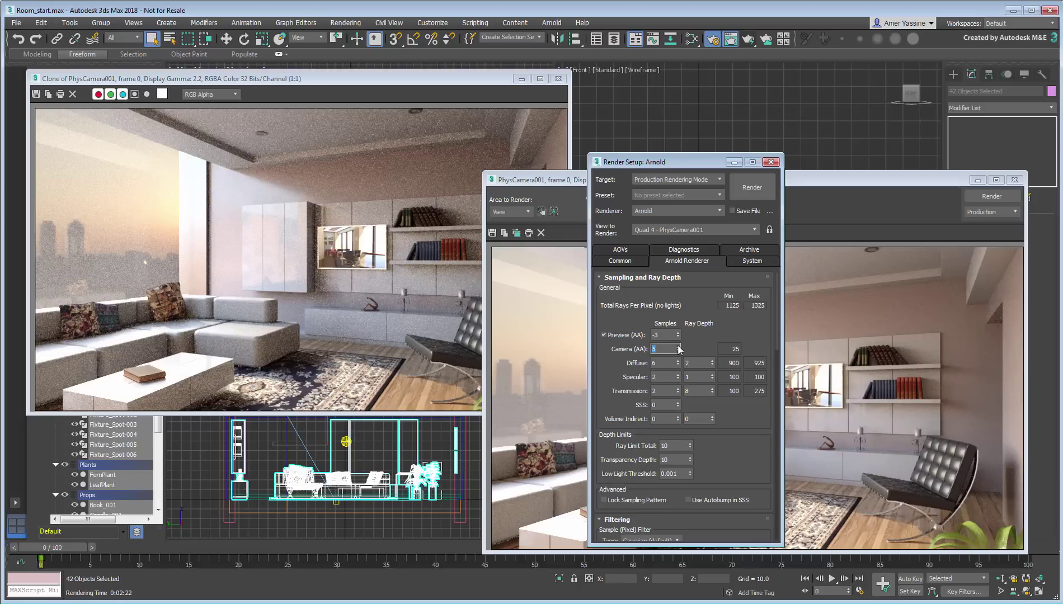